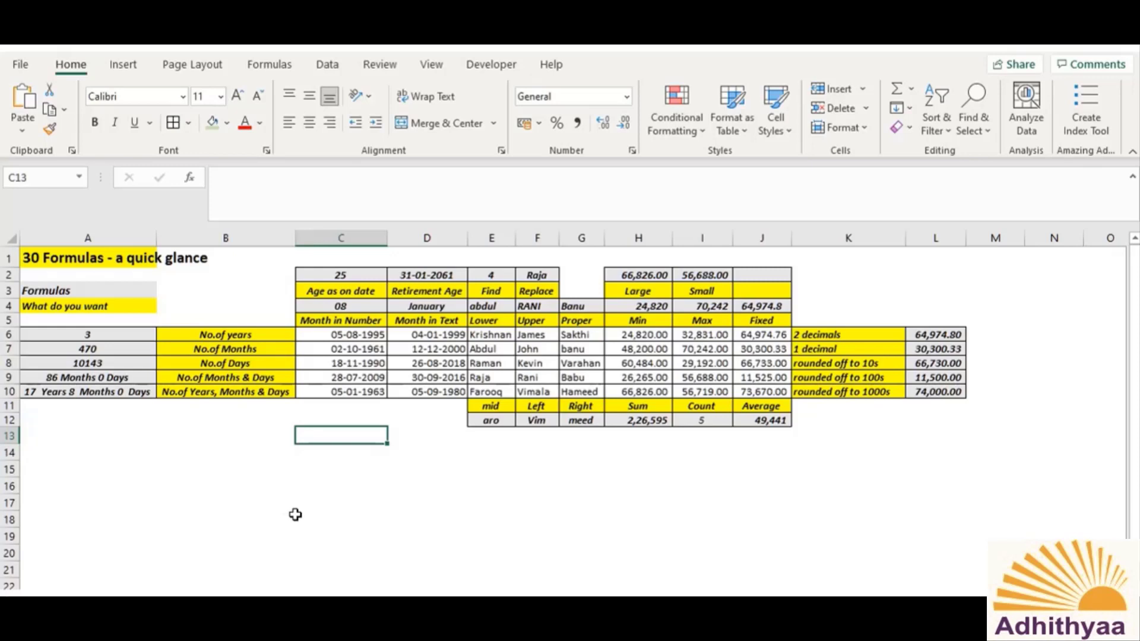
key("ctrl")
type("1")
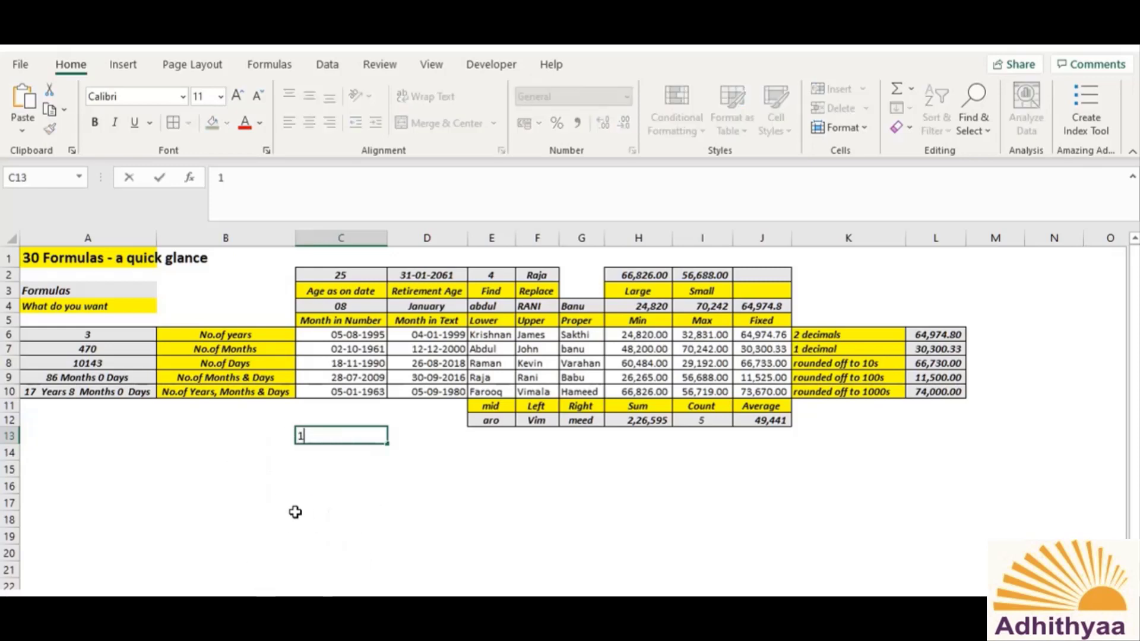
key("Escape")
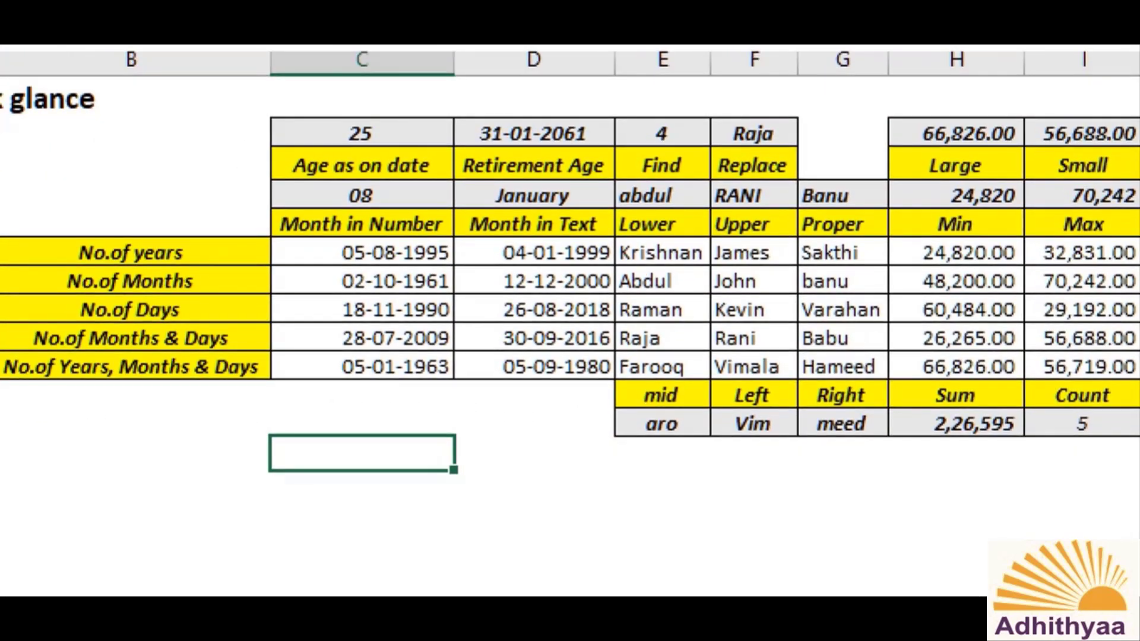
key("ctrl")
key("ctrl")
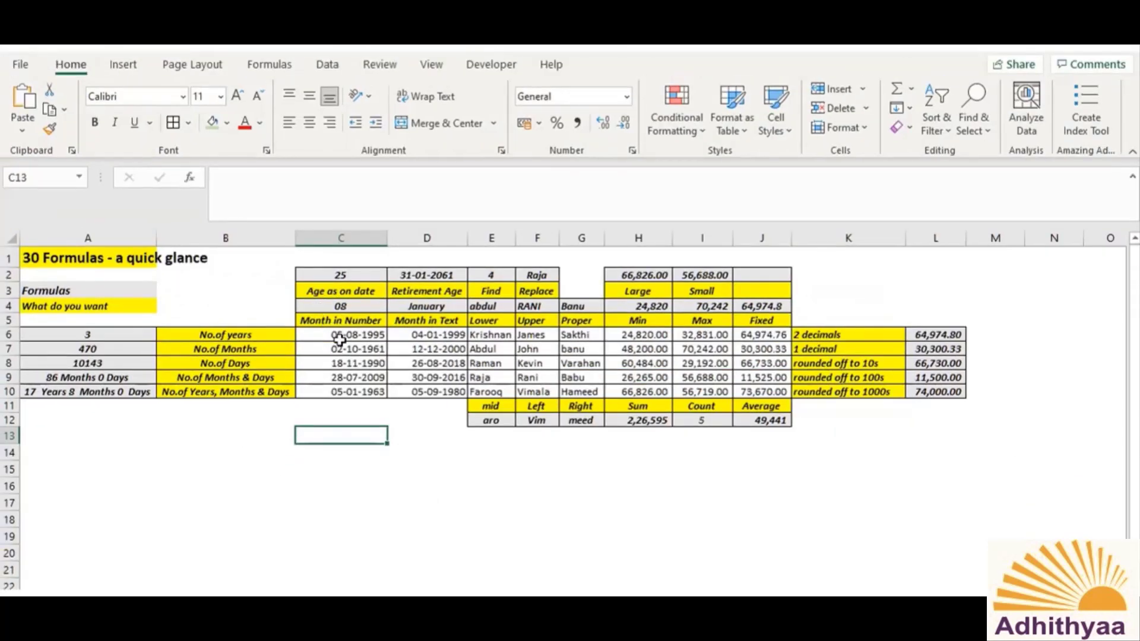
Examine the sample data by selecting the dates in C6:D10, the names in E6:G10 and the amounts in H6:J10
left_click(365, 250)
left_click_drag(343, 334, 431, 390)
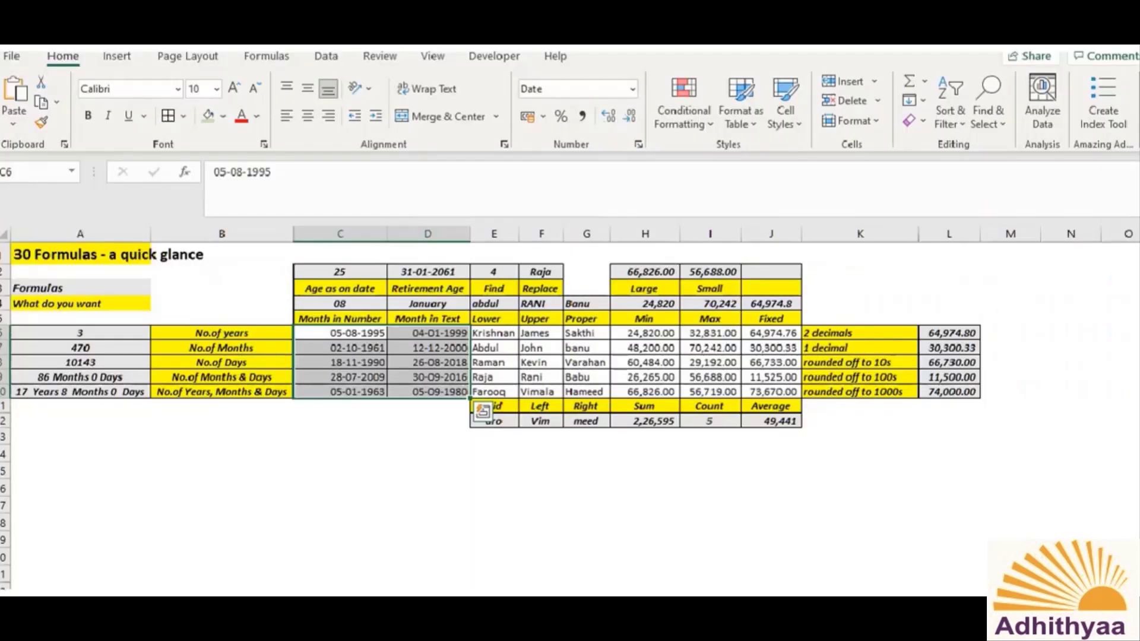
left_click_drag(502, 332, 586, 386)
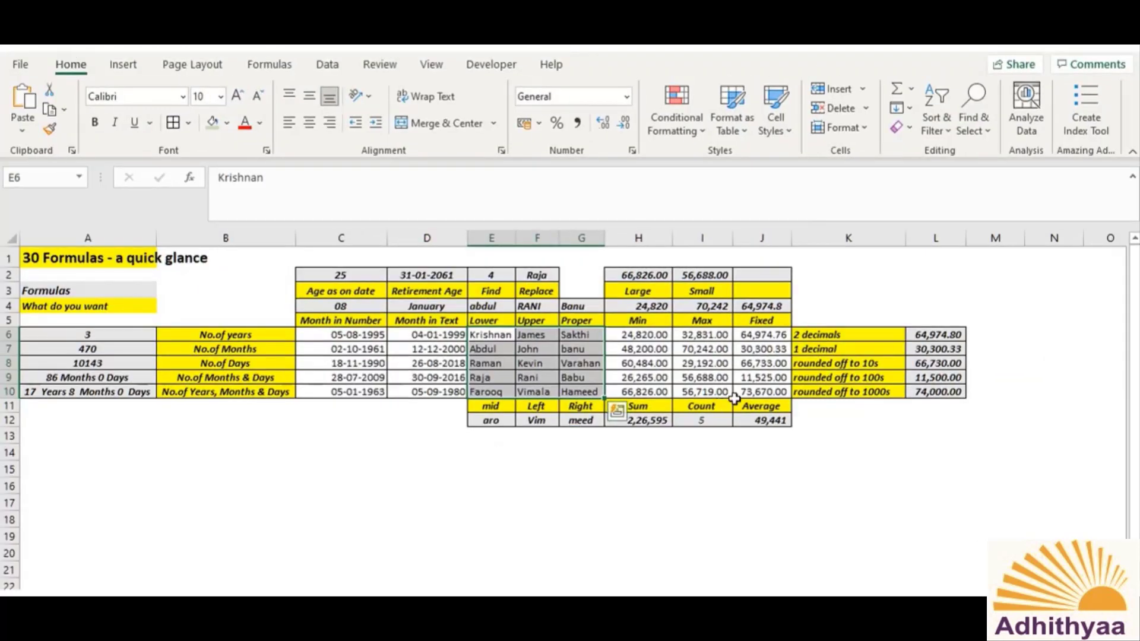
left_click_drag(655, 336, 772, 394)
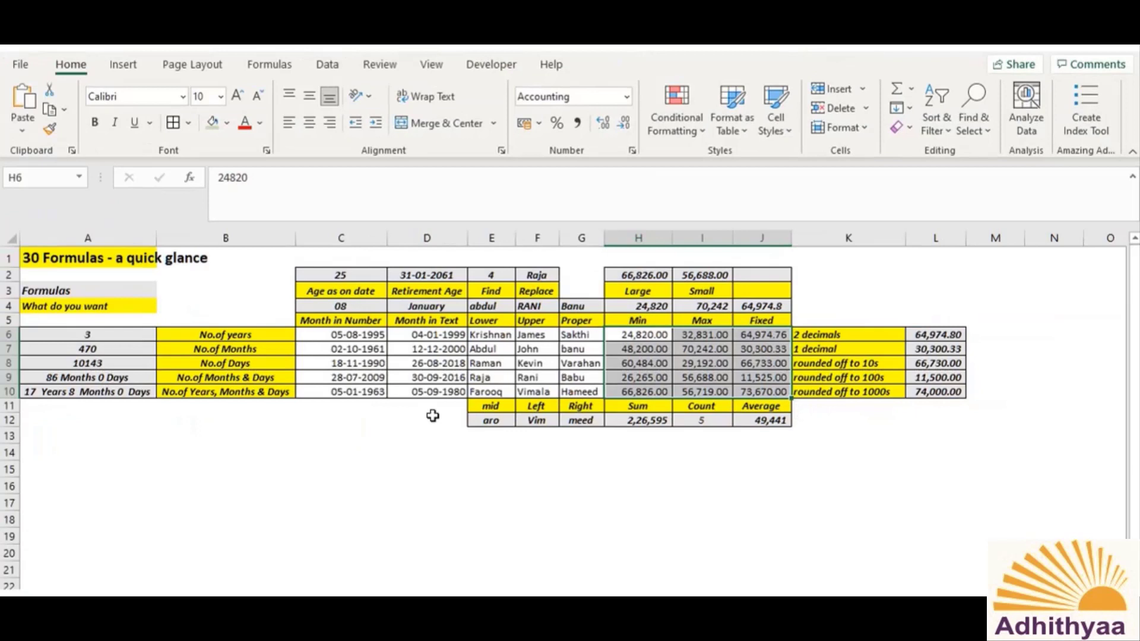
left_click(422, 469)
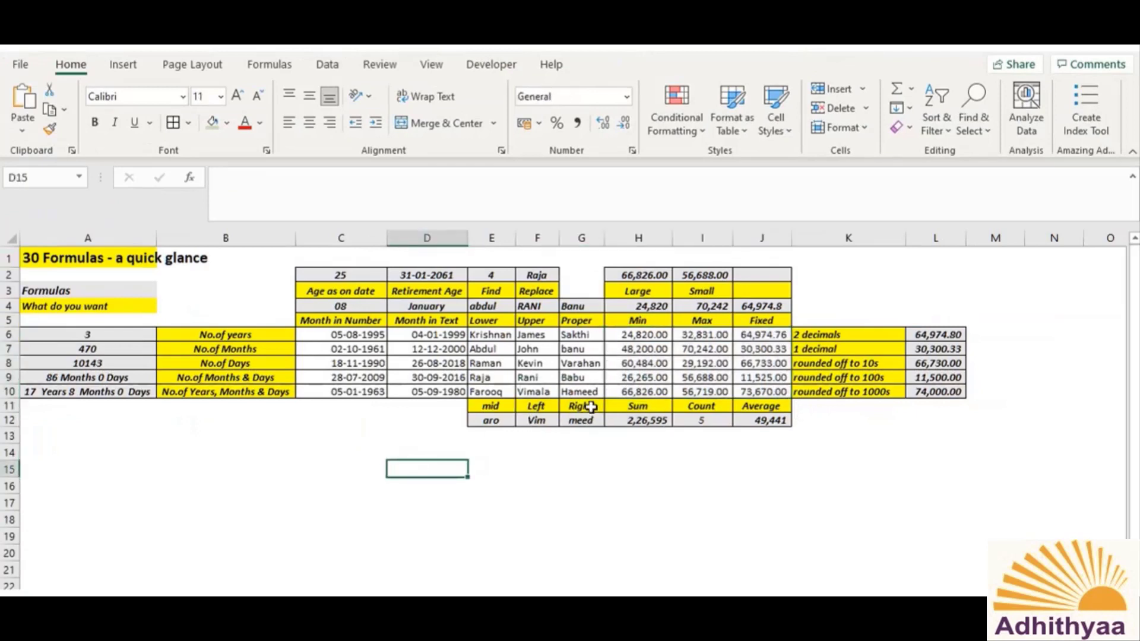
left_click(351, 336)
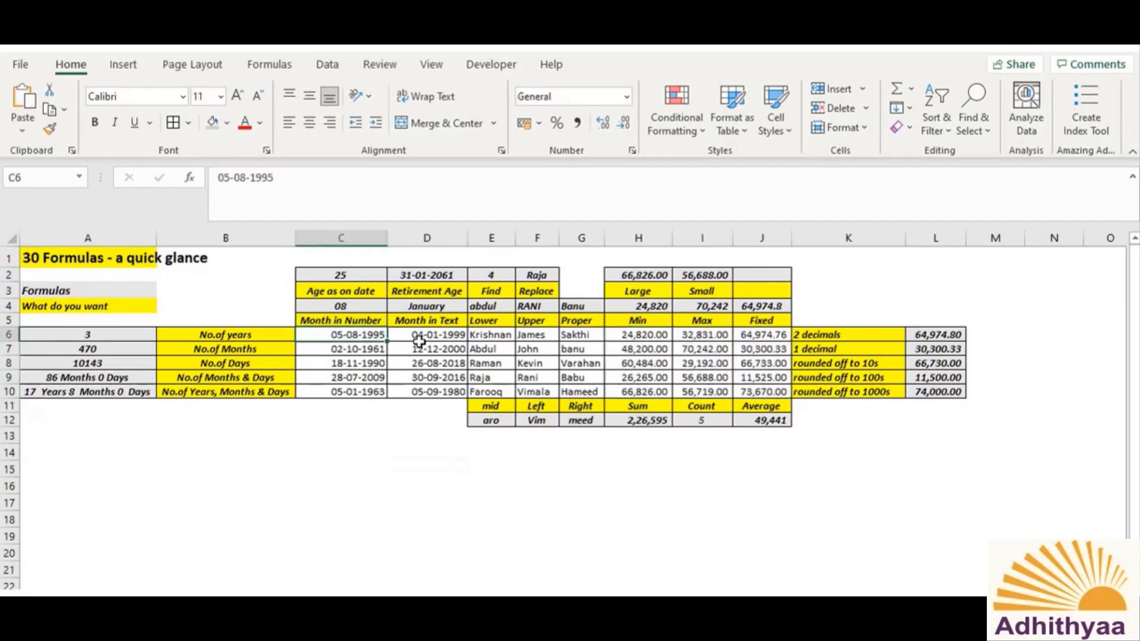
left_click_drag(419, 340, 442, 389)
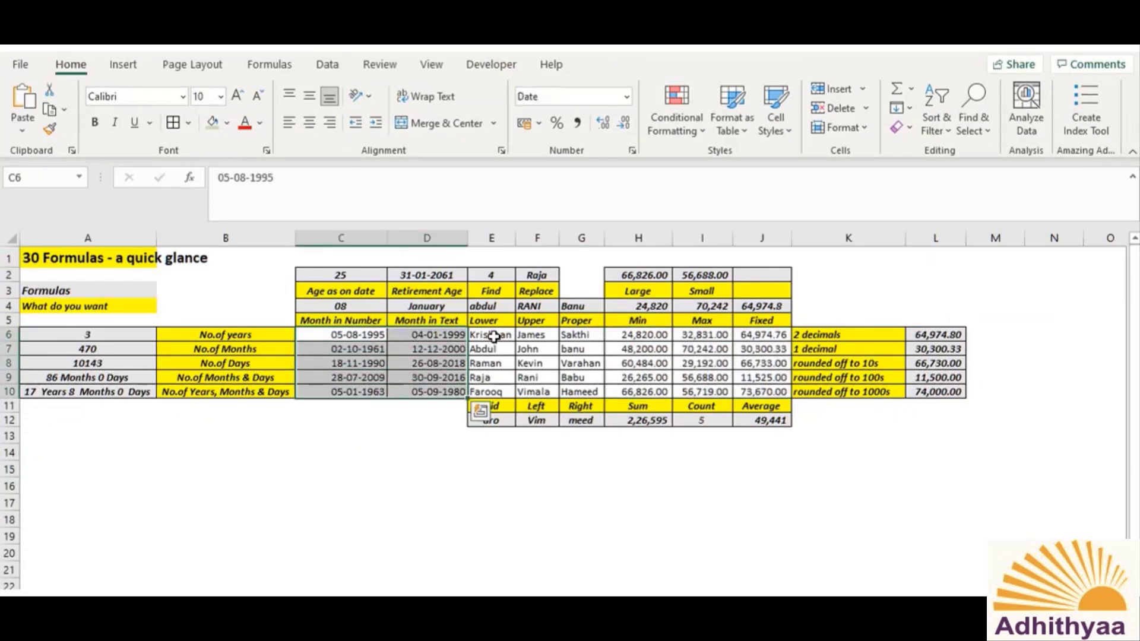
left_click_drag(494, 337, 595, 393)
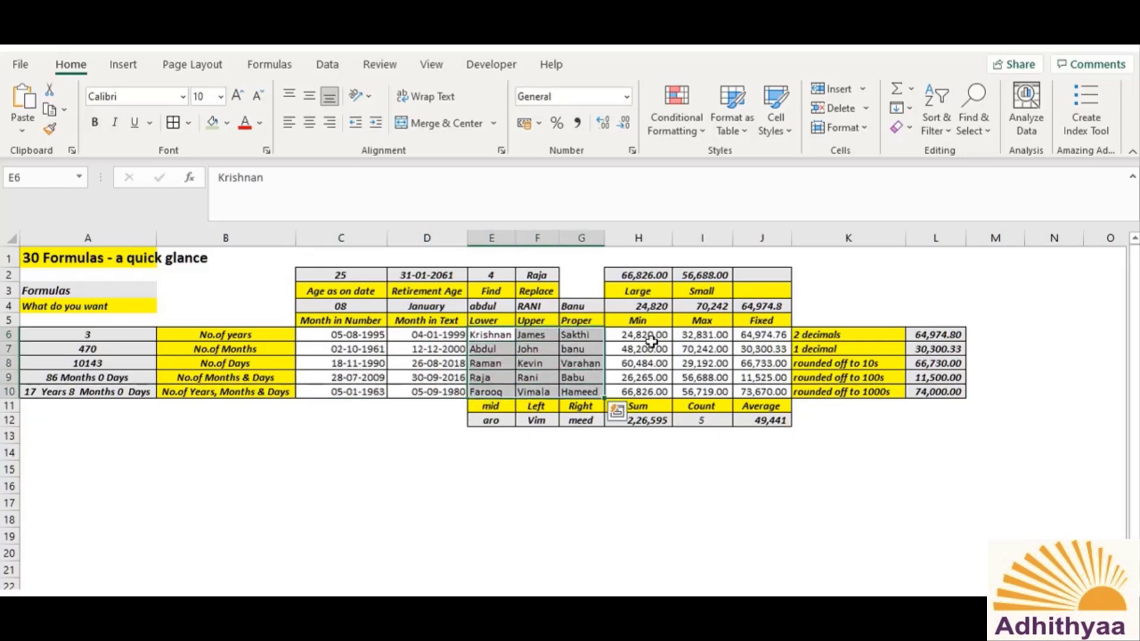
left_click_drag(651, 340, 770, 394)
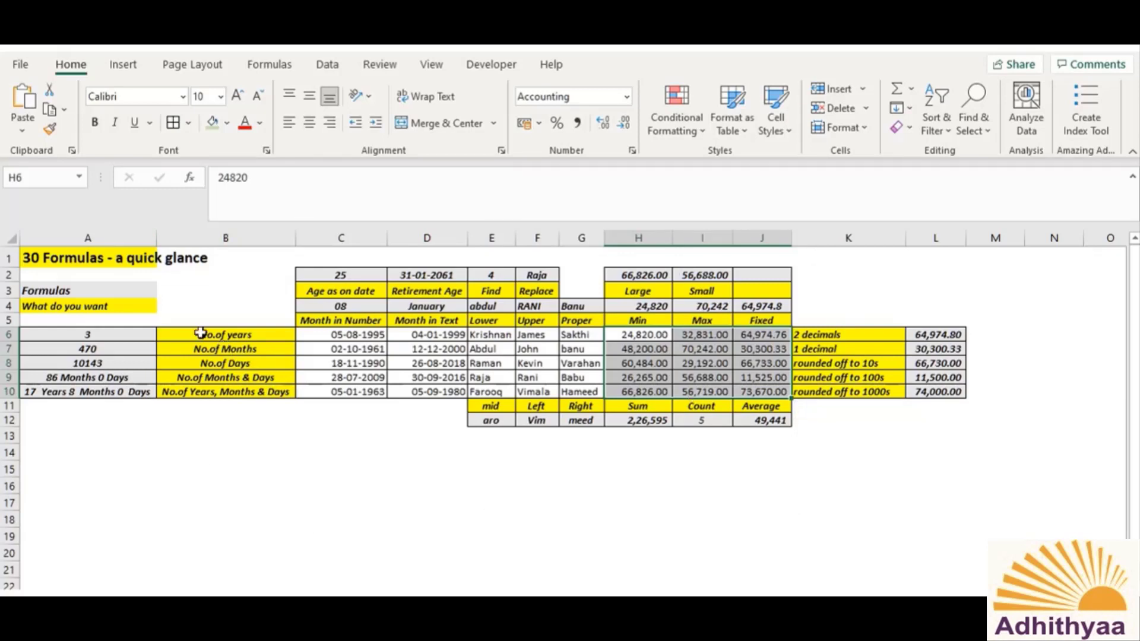
Inspect the No.of years formula in A6, its label in B6 and the two dates in C6:D6
left_click(106, 335)
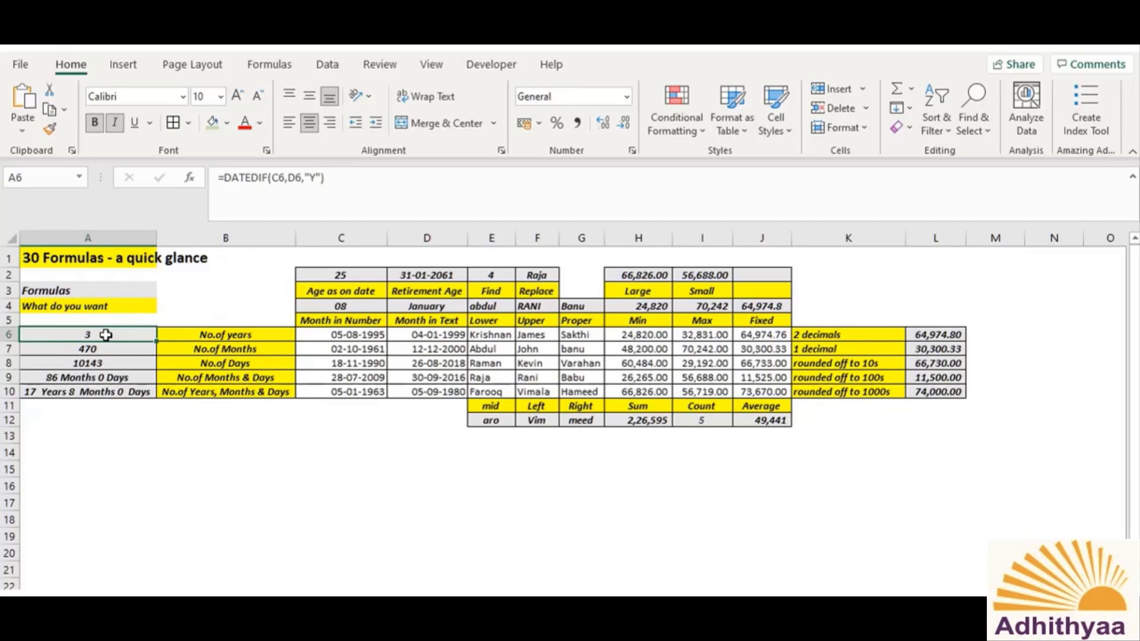
left_click(221, 333)
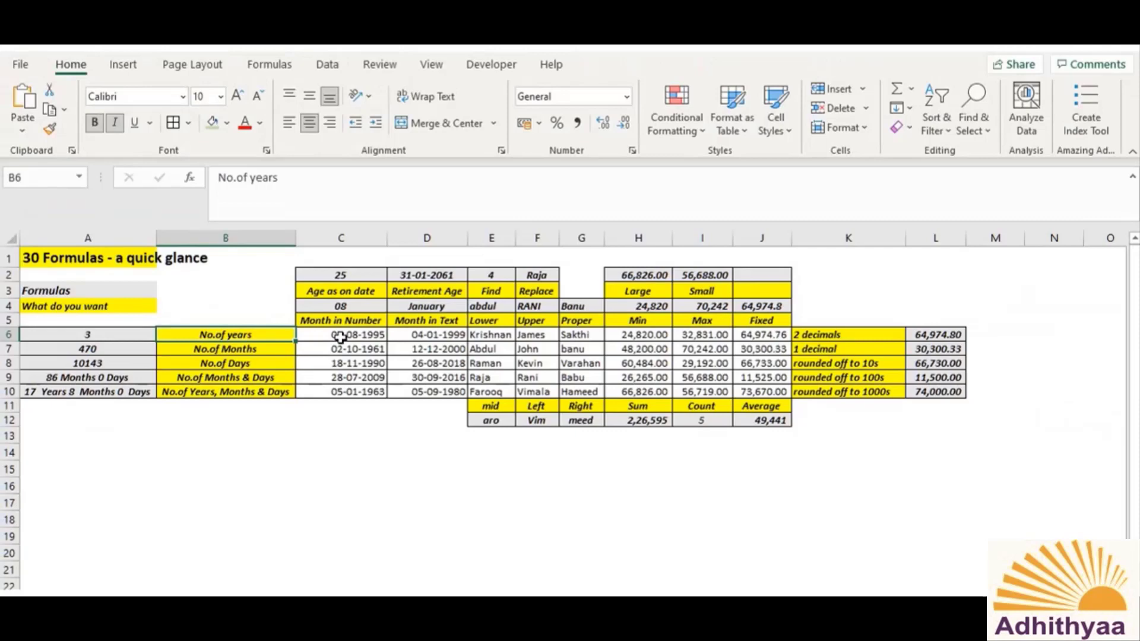
left_click_drag(354, 301, 494, 308)
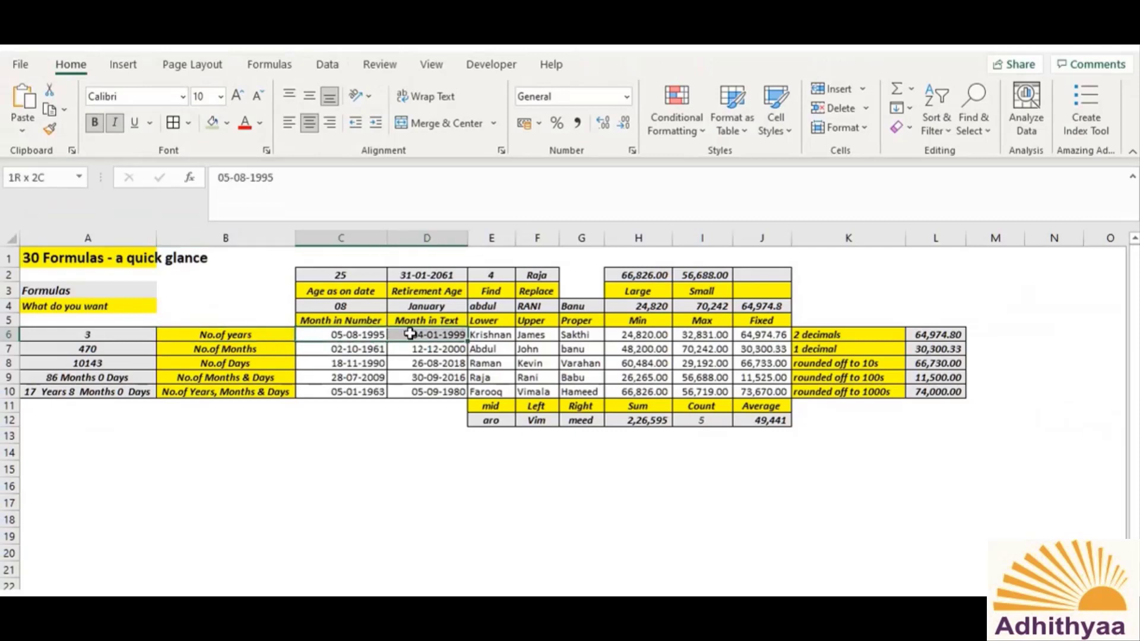
left_click_drag(409, 334, 414, 334)
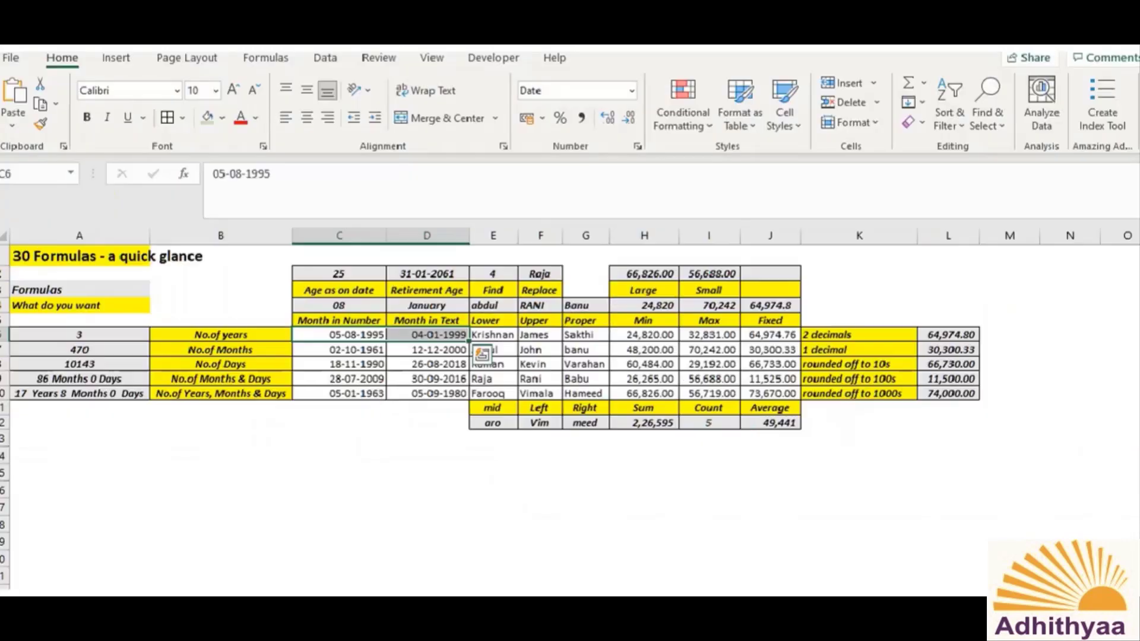
left_click(547, 373)
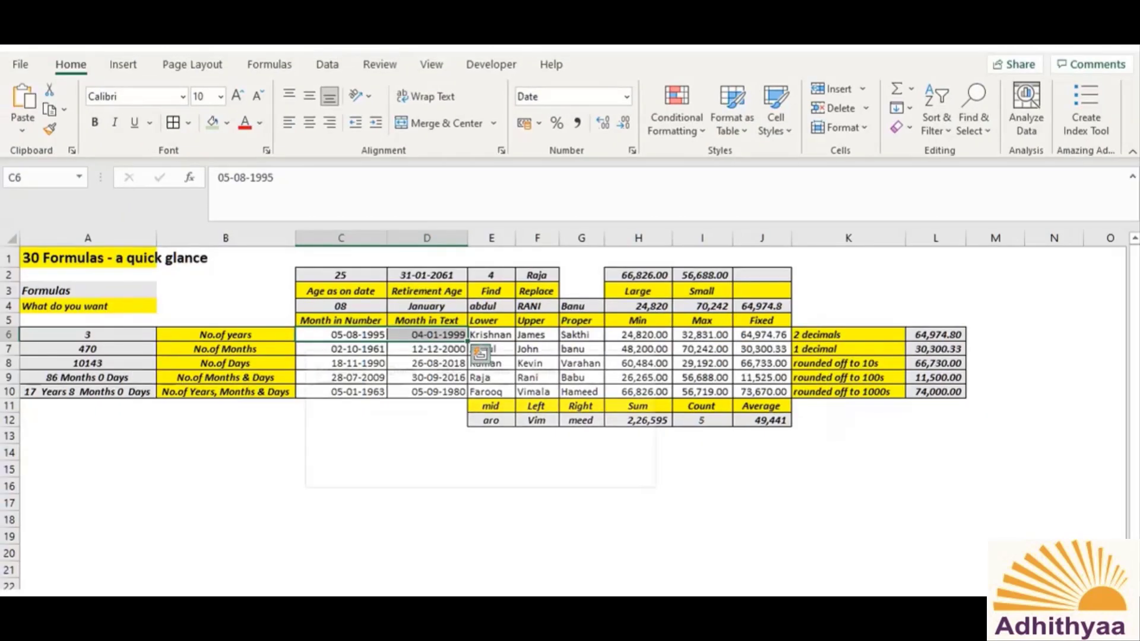
left_click(414, 334)
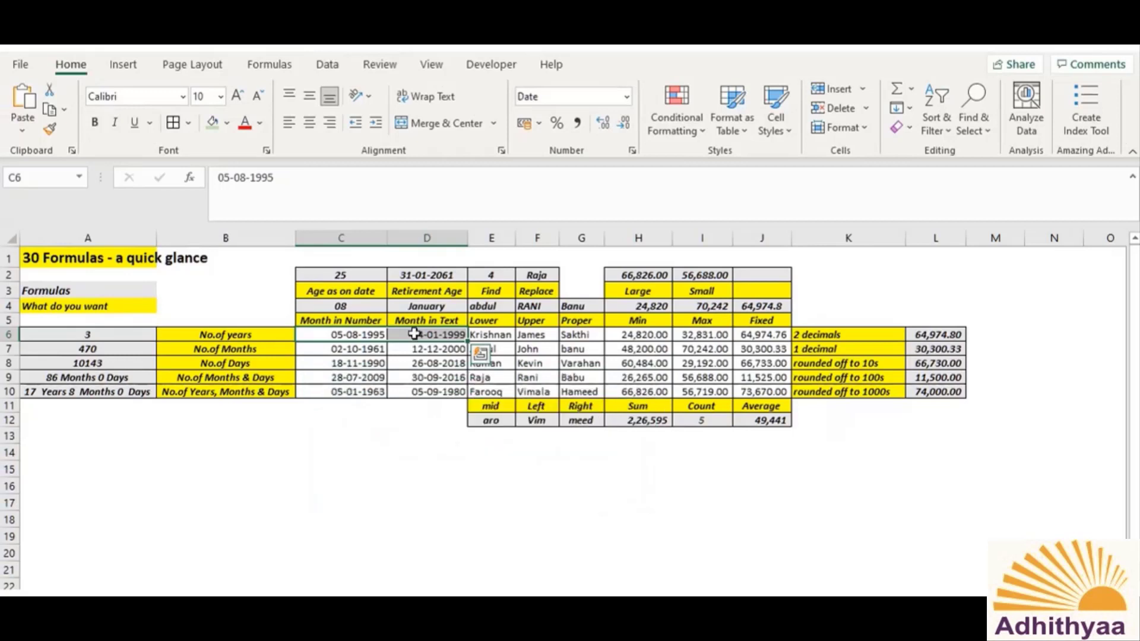
key("ctrl+q")
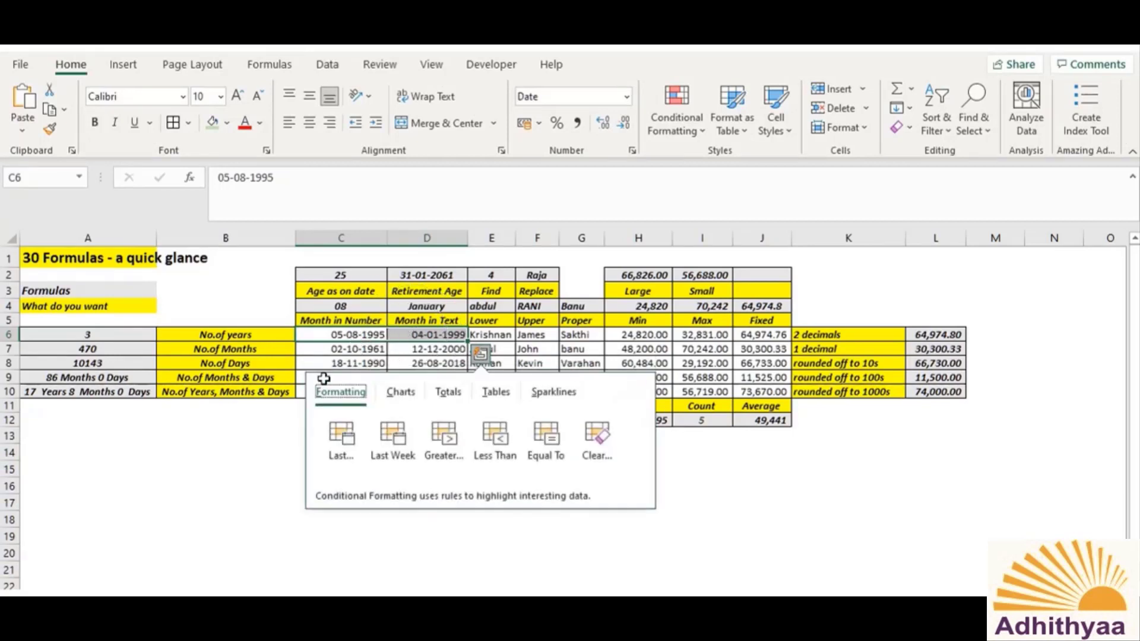
left_click(225, 472)
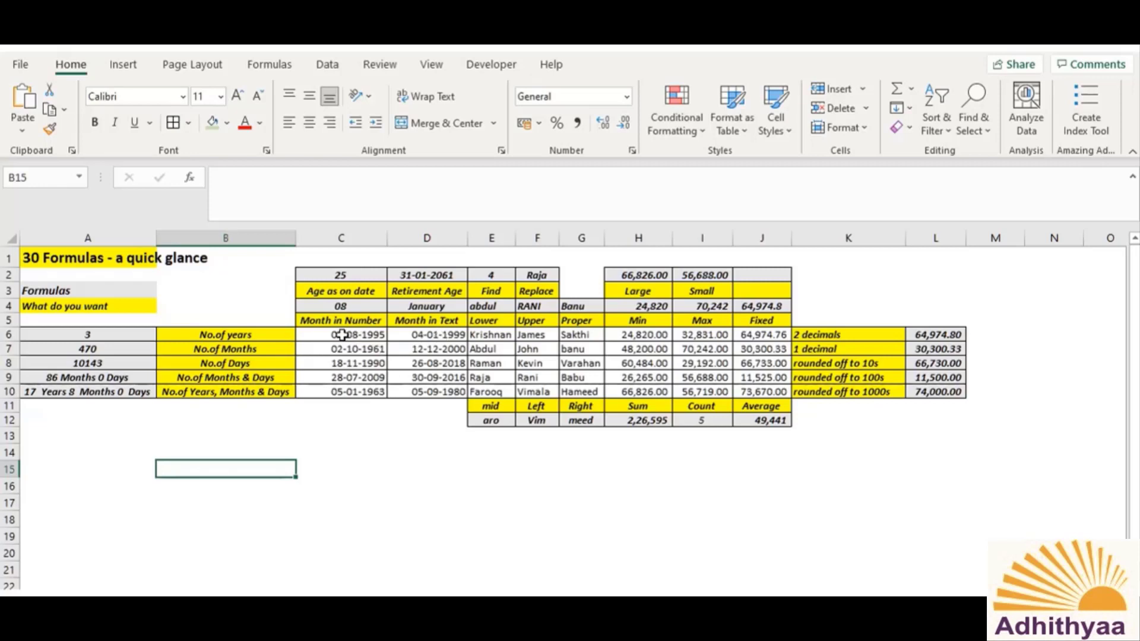
Compare the DATEDIF formula in A6 with its start date in C6 and end date in D6
left_click(111, 334)
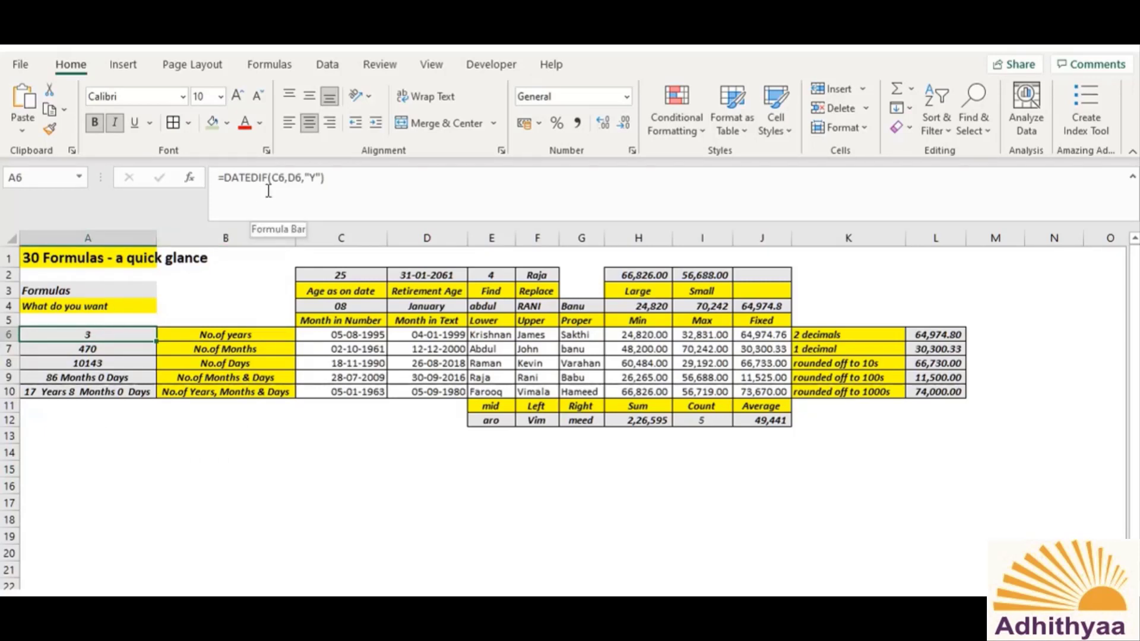
left_click(365, 337)
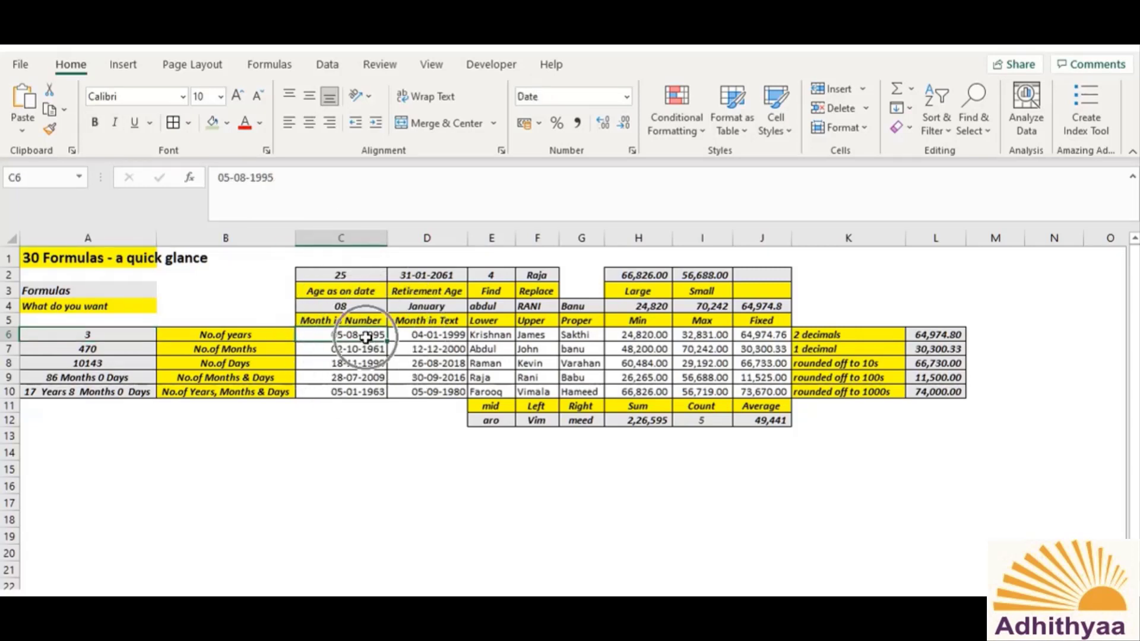
left_click(428, 336)
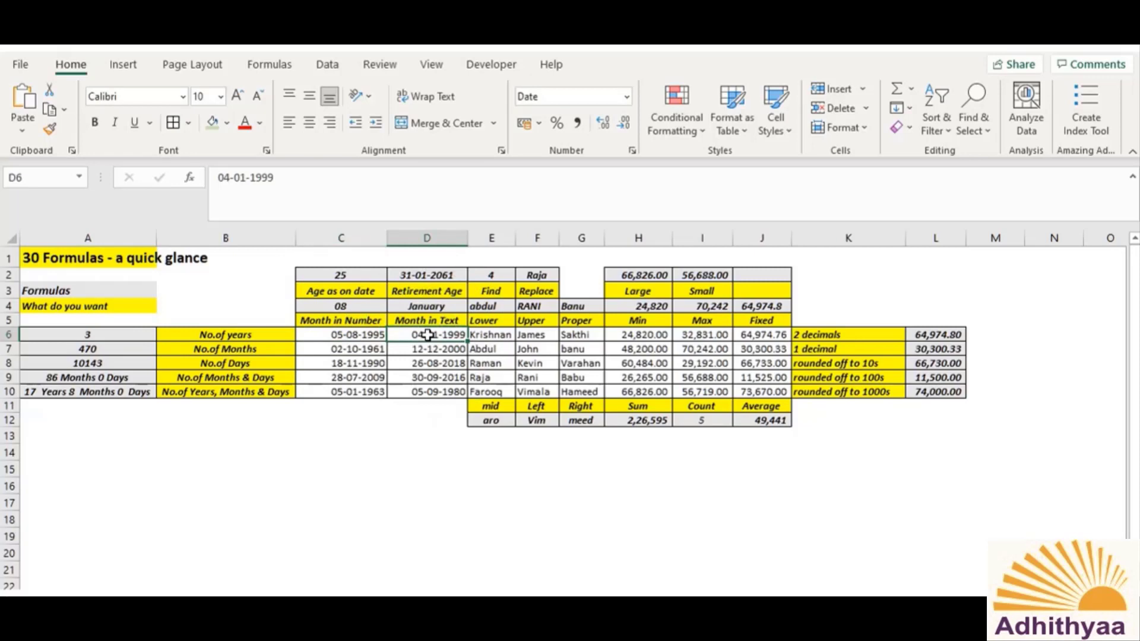
left_click(117, 337)
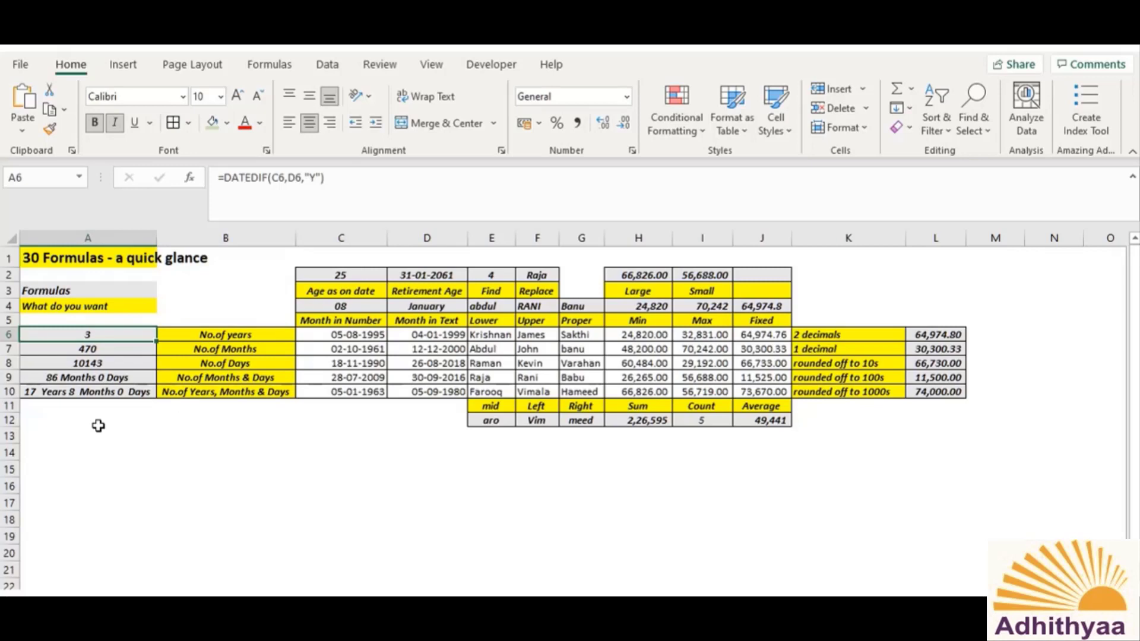
left_click(98, 426)
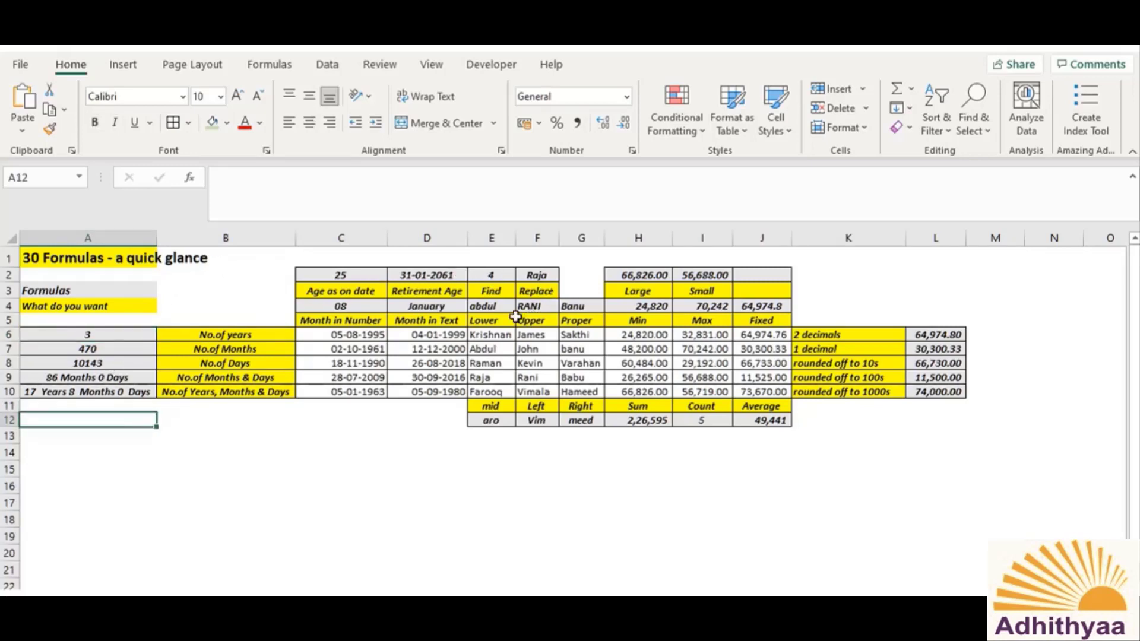
Examine the Age as on date formula in C2, including its TODAY function and the date it references in C6
left_click(360, 291)
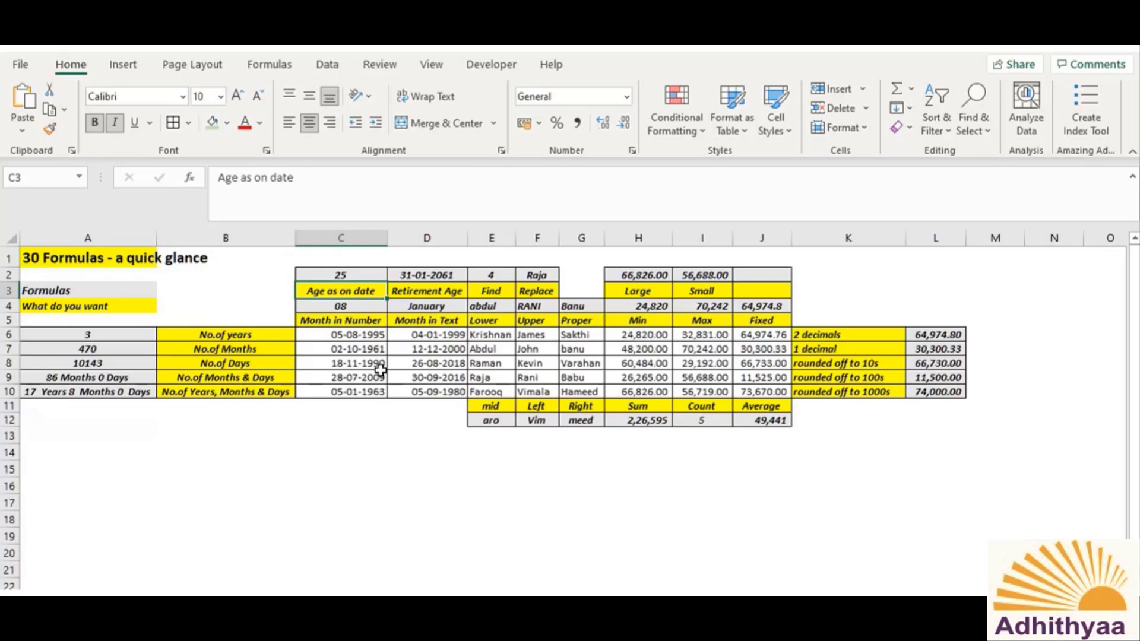
left_click(368, 336)
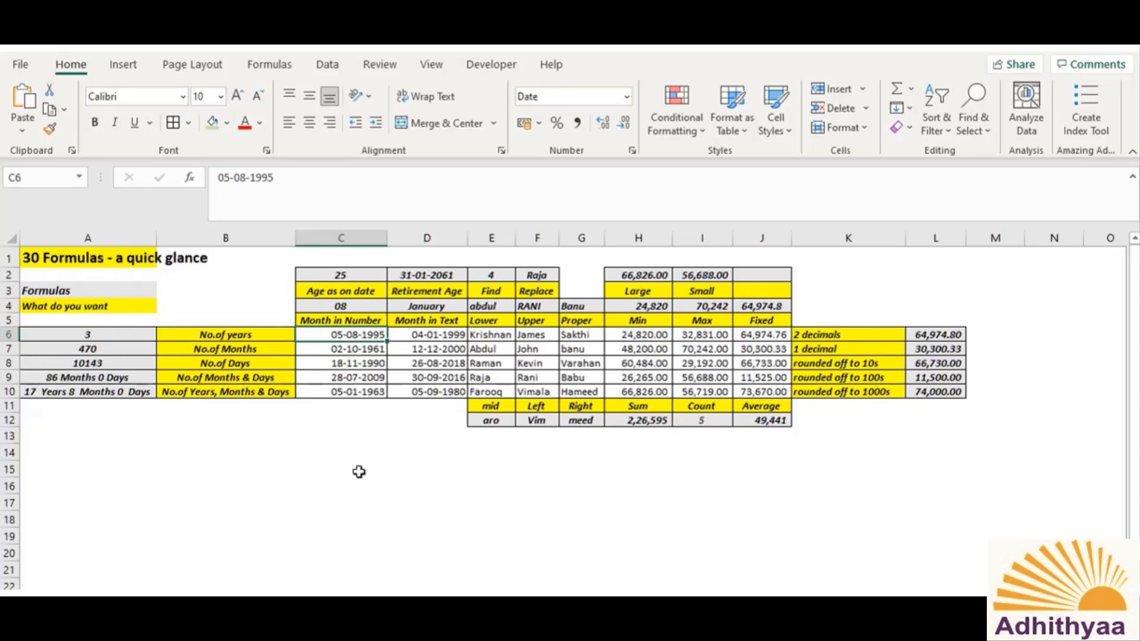
left_click(371, 273)
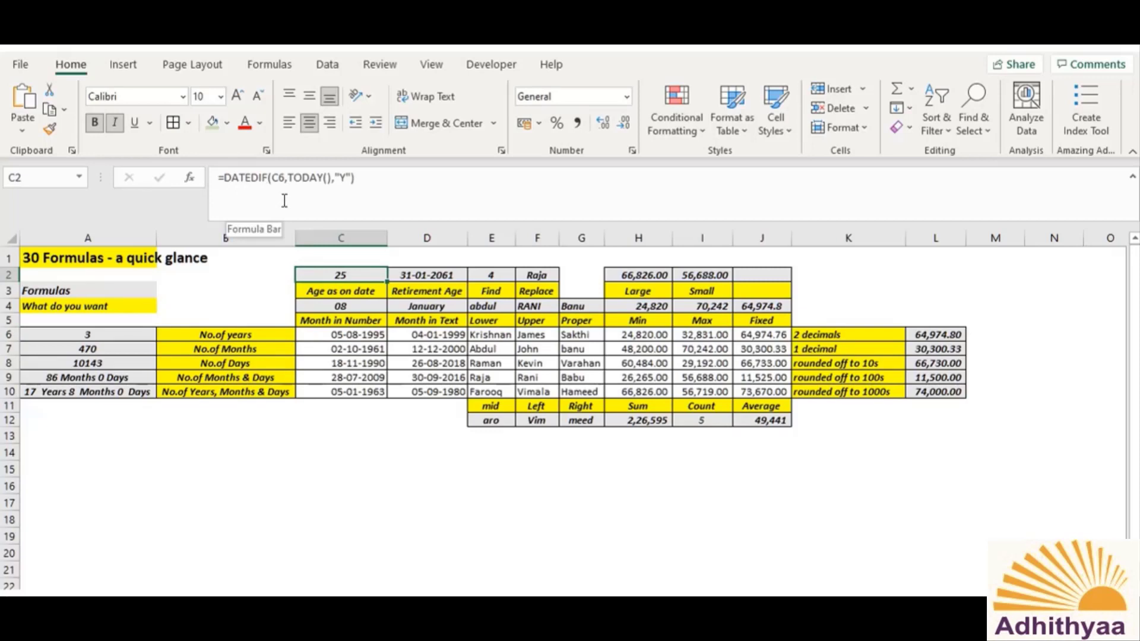
left_click(362, 335)
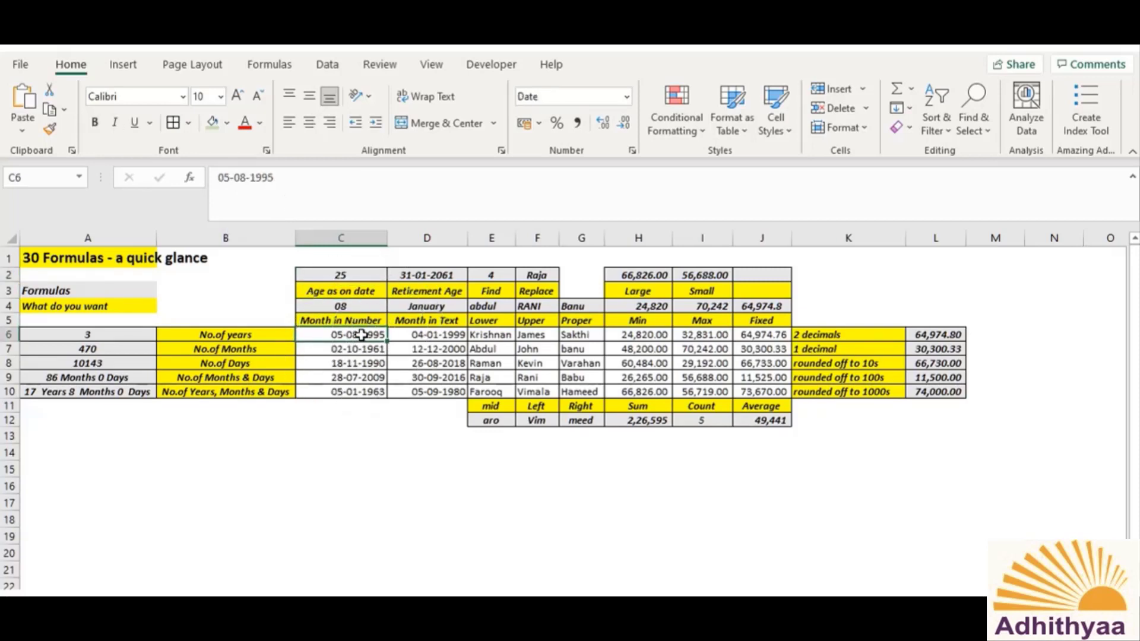
left_click(331, 274)
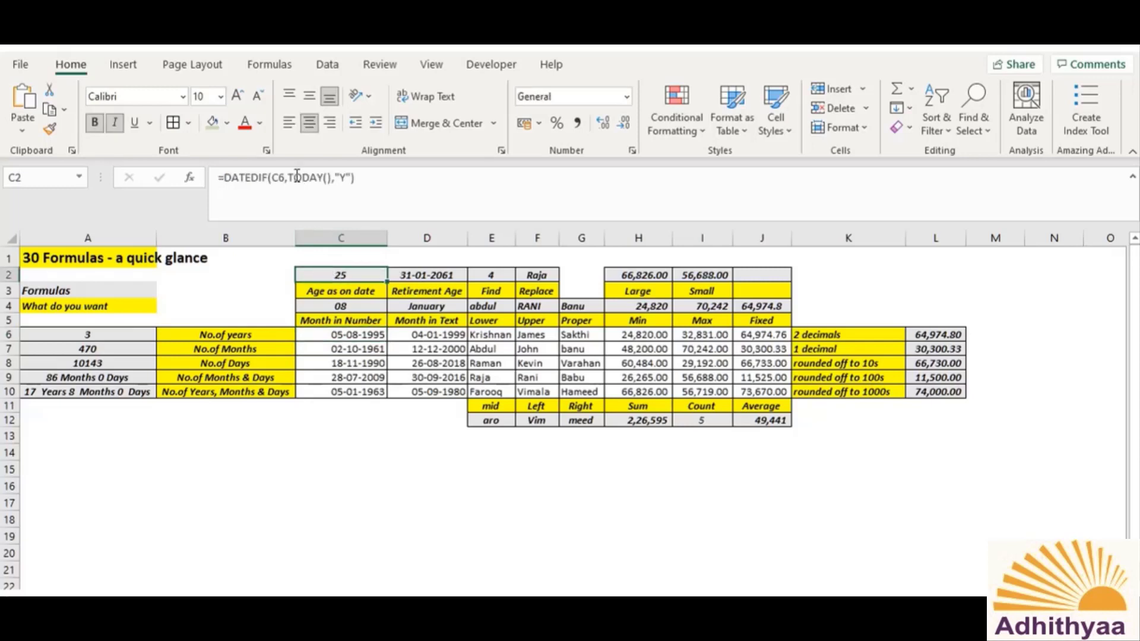
left_click(316, 177)
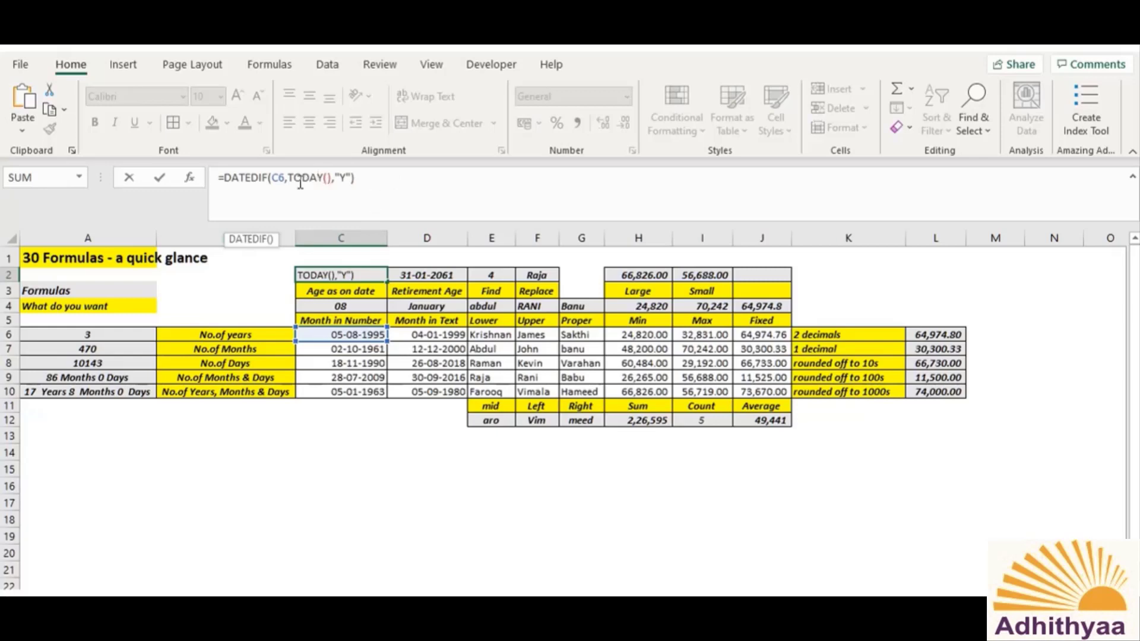
left_click(327, 176)
left_click(375, 181)
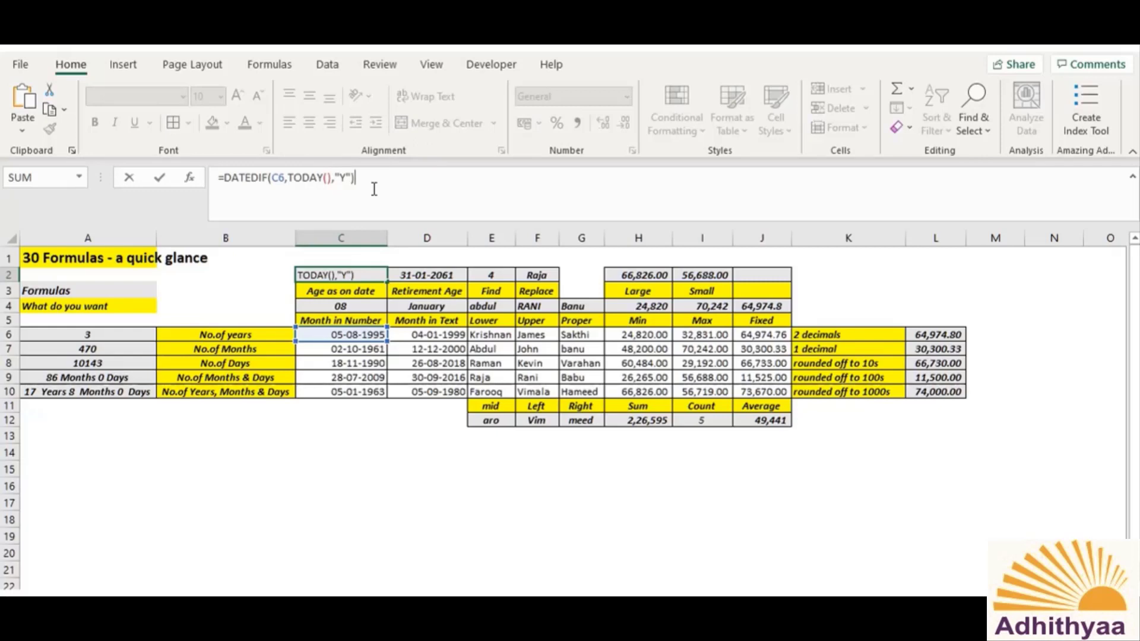
left_click(330, 460)
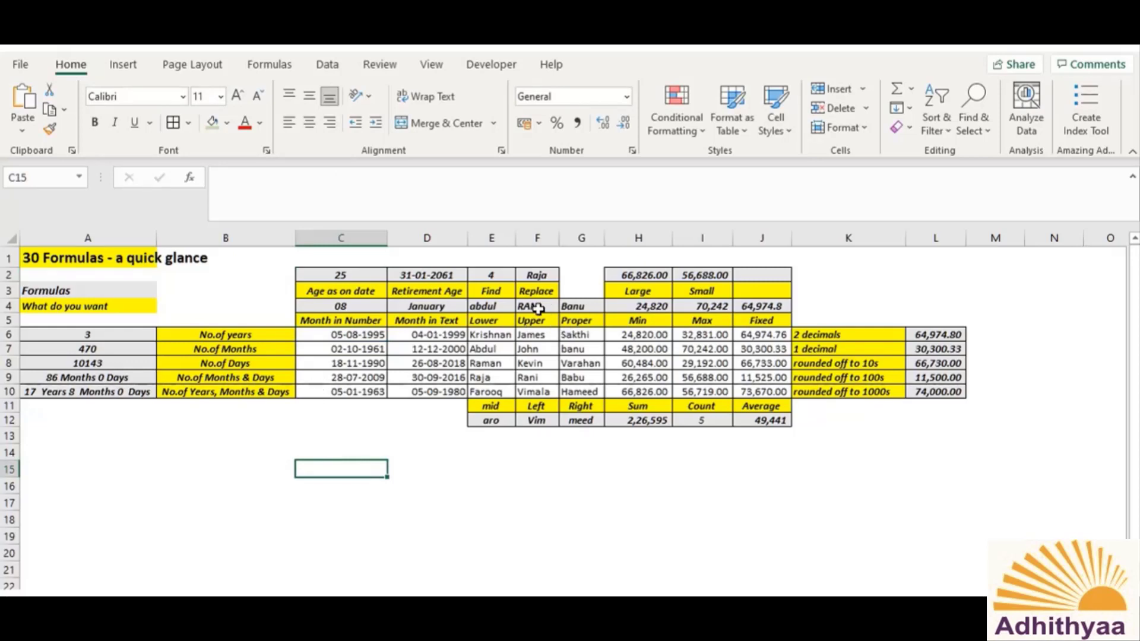
Inspect the UPPER formula in F4, its source name in F9 and the REPLACE formula in F2
left_click(538, 307)
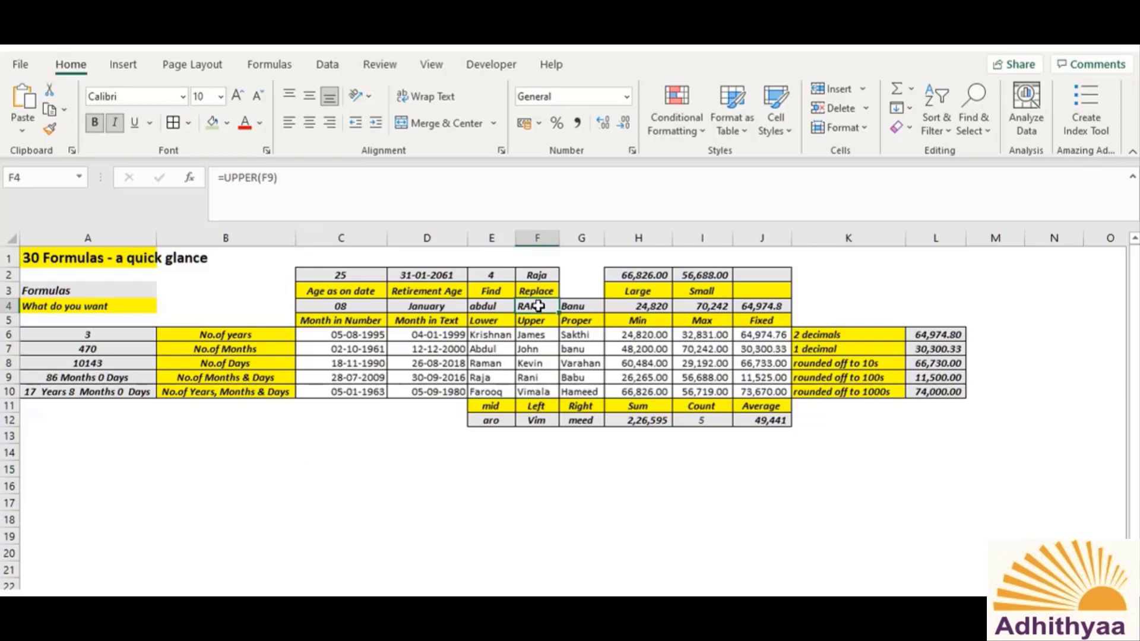
left_click(529, 378)
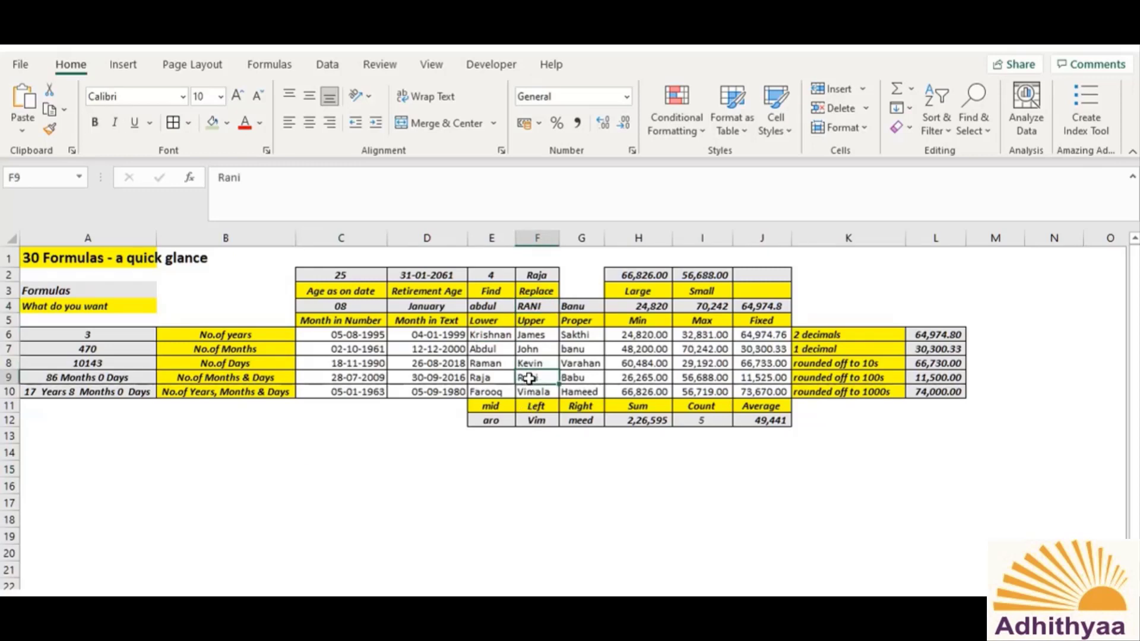
left_click(538, 275)
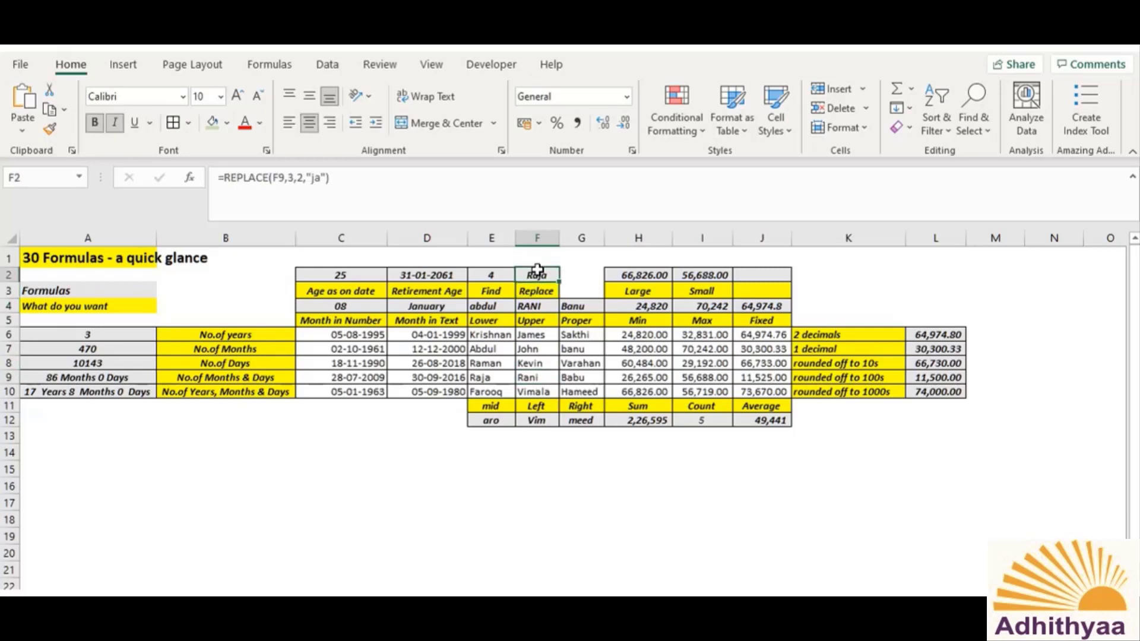
Compare the REPLACE formula in F2 with its source name in F9, checking the start position, character count and replacement text
left_click(542, 377)
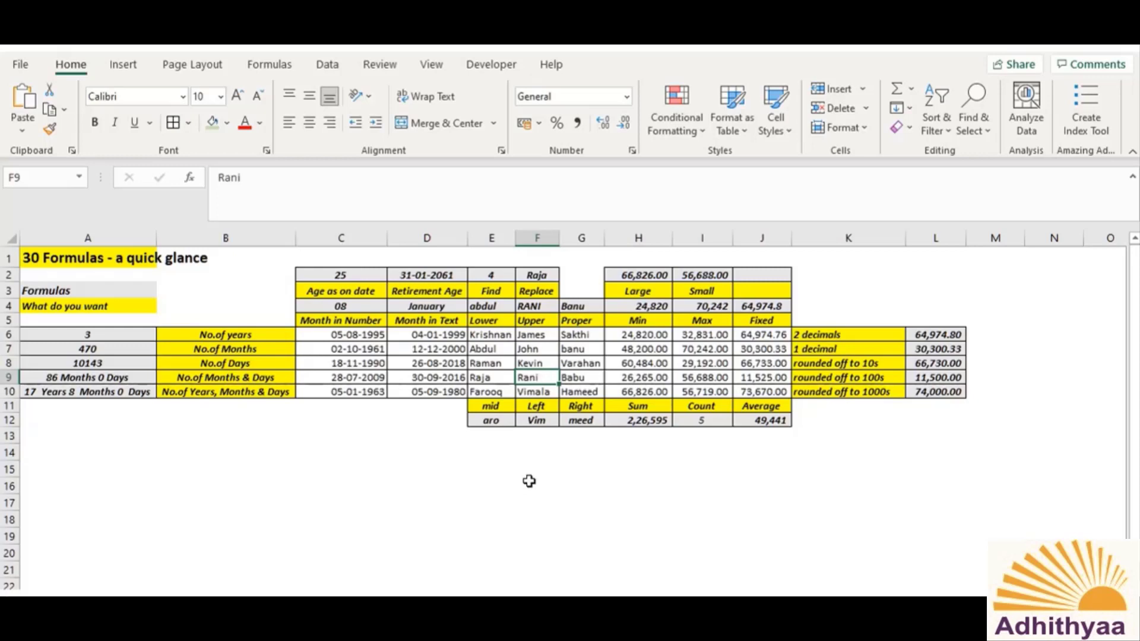
left_click(536, 273)
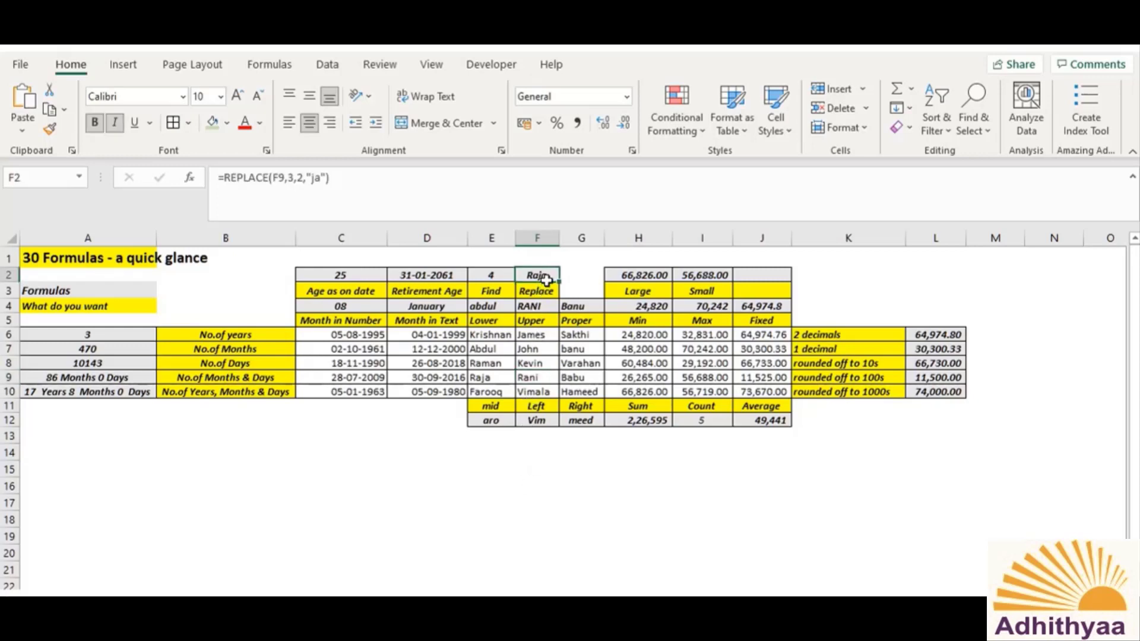
left_click(277, 183)
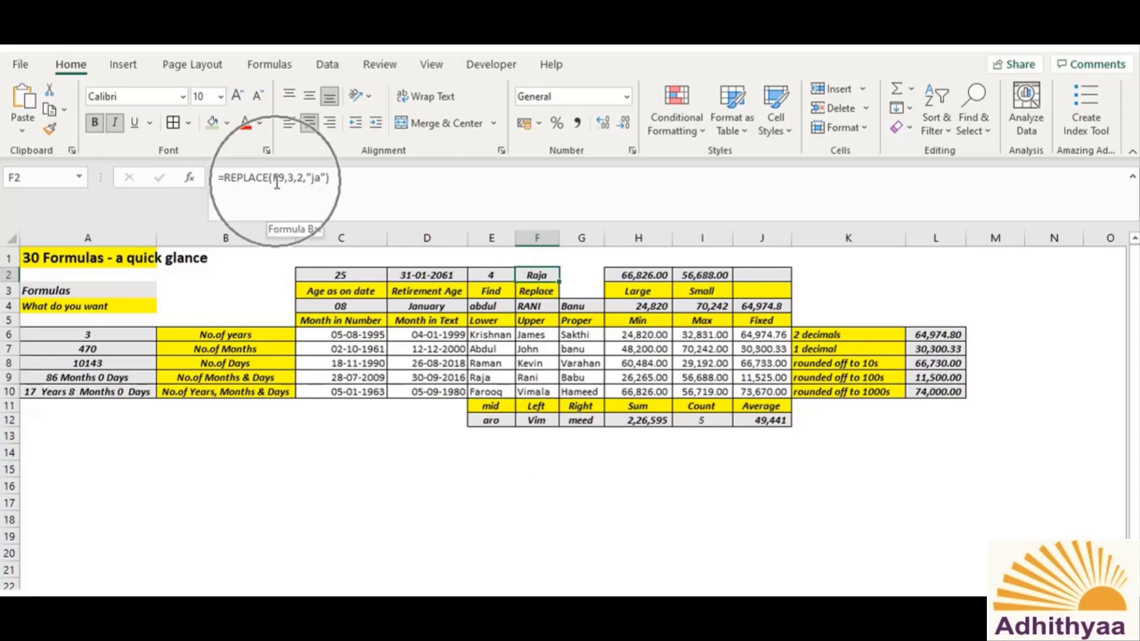
left_click(277, 183)
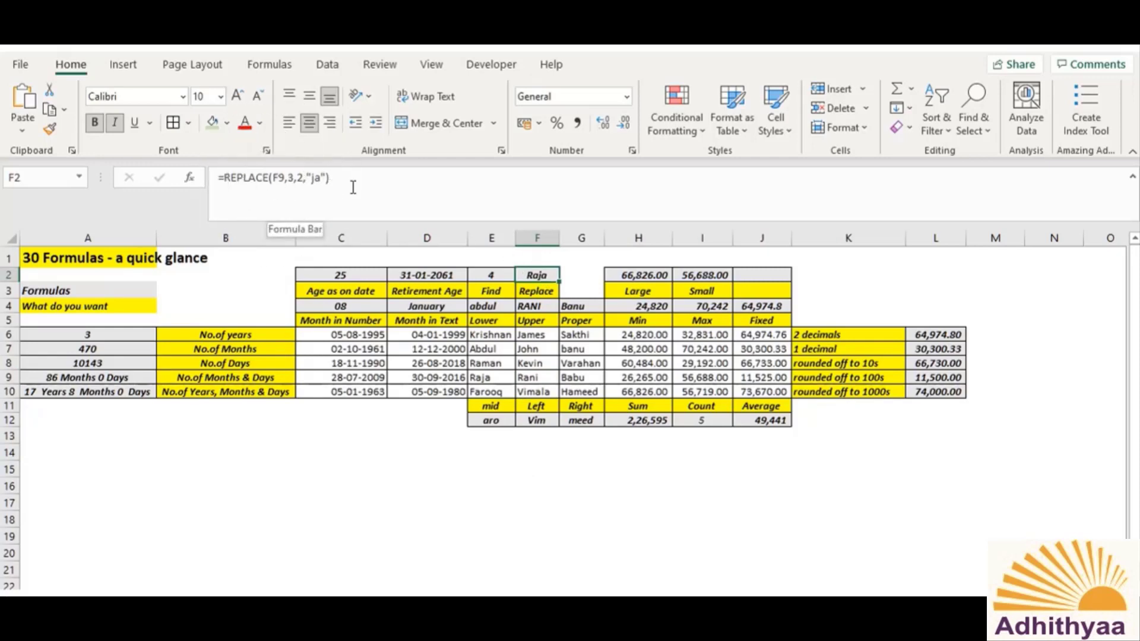
left_click(541, 378)
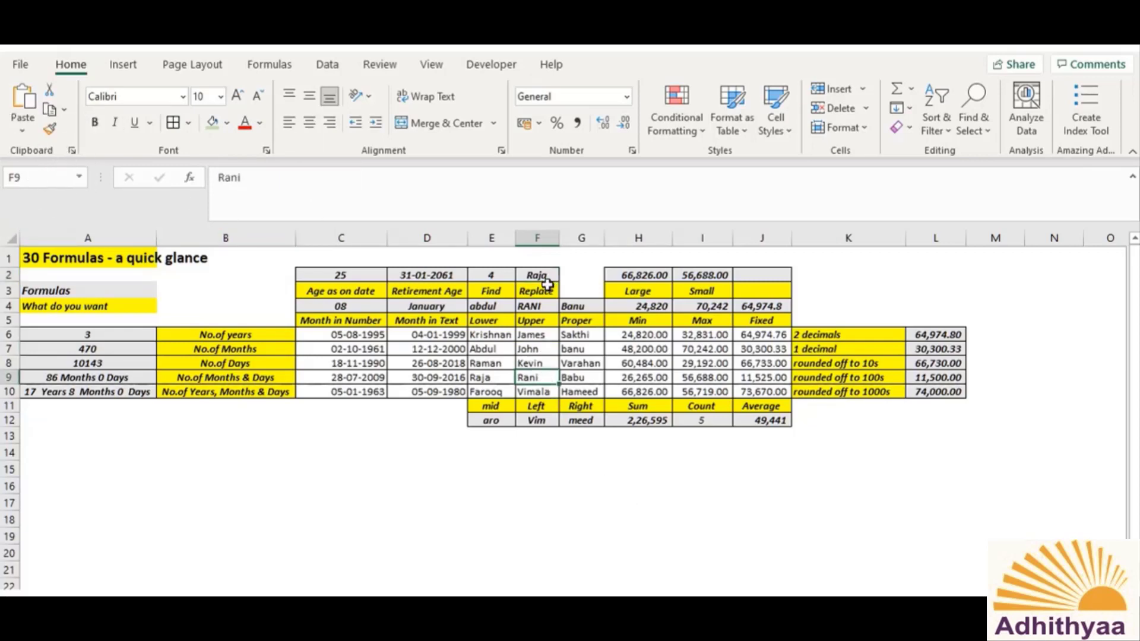
left_click(542, 274)
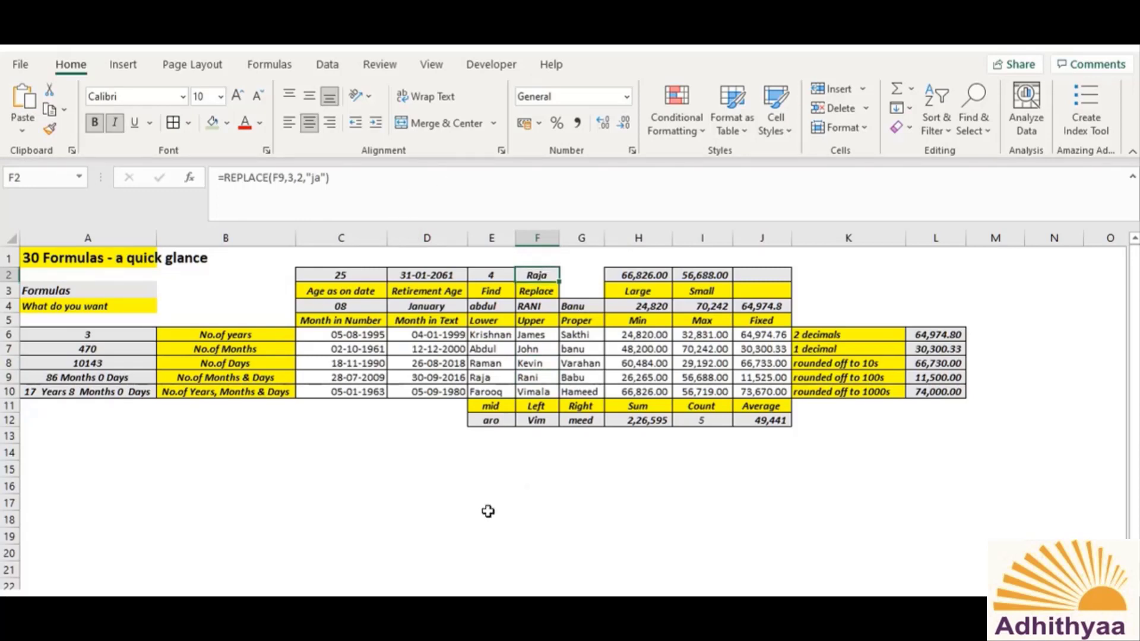
left_click(537, 379)
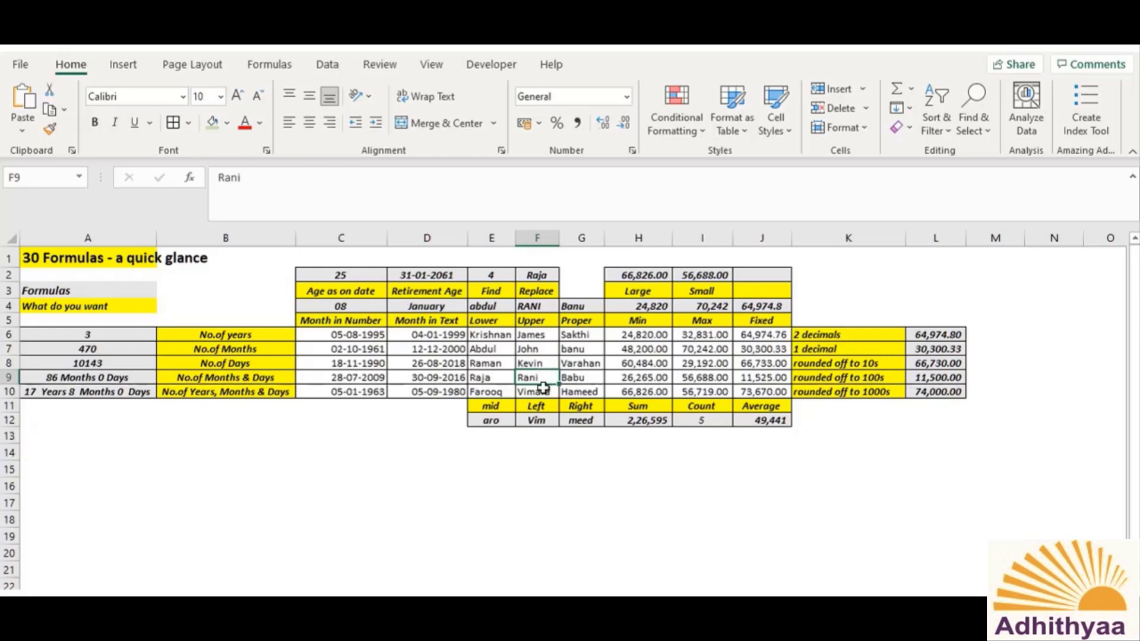
left_click(543, 275)
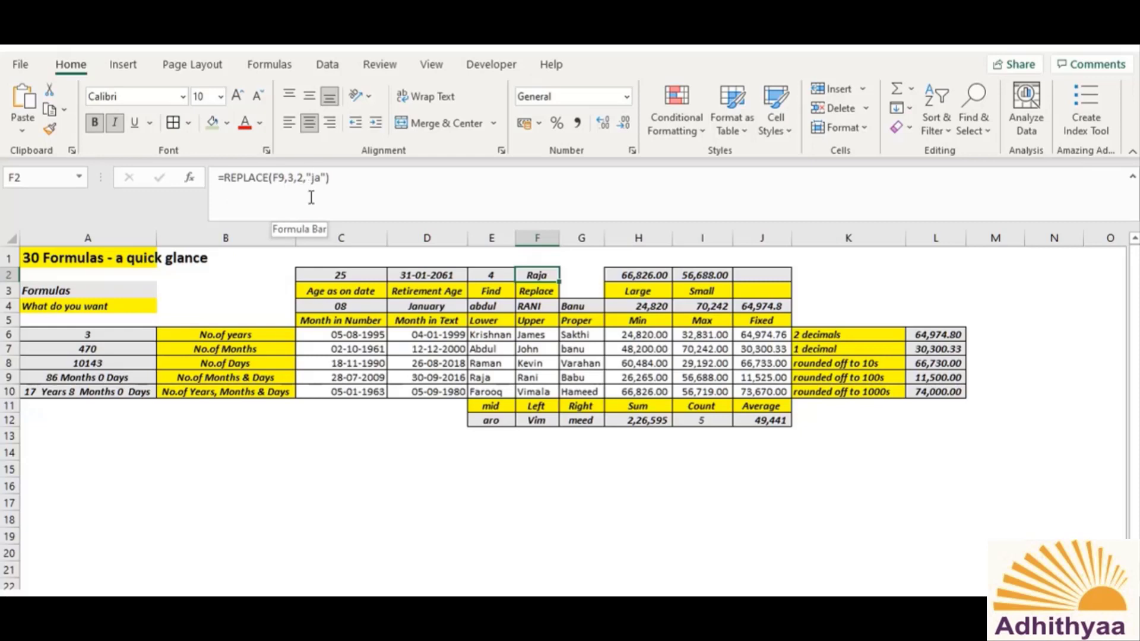
left_click(348, 182)
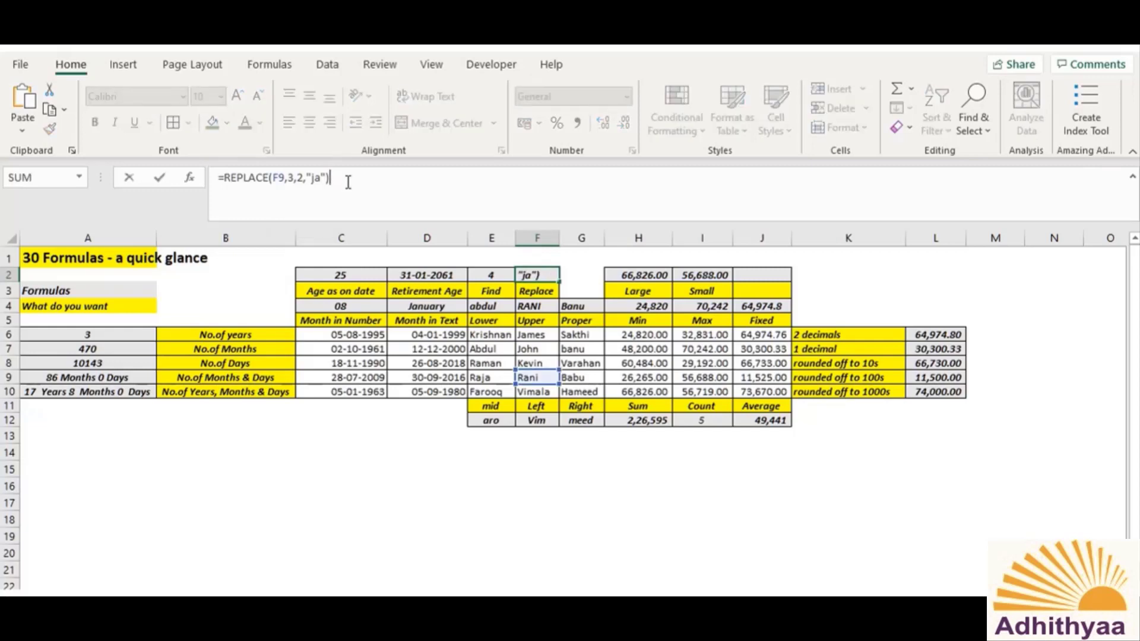
key("Return")
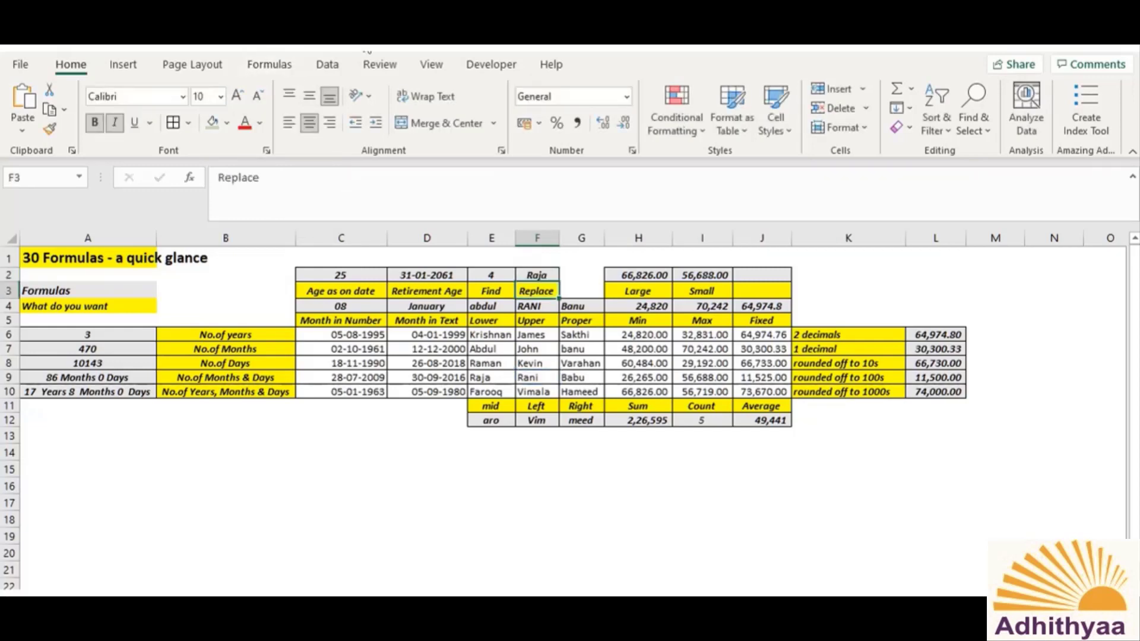
left_click(546, 375)
left_click(546, 272)
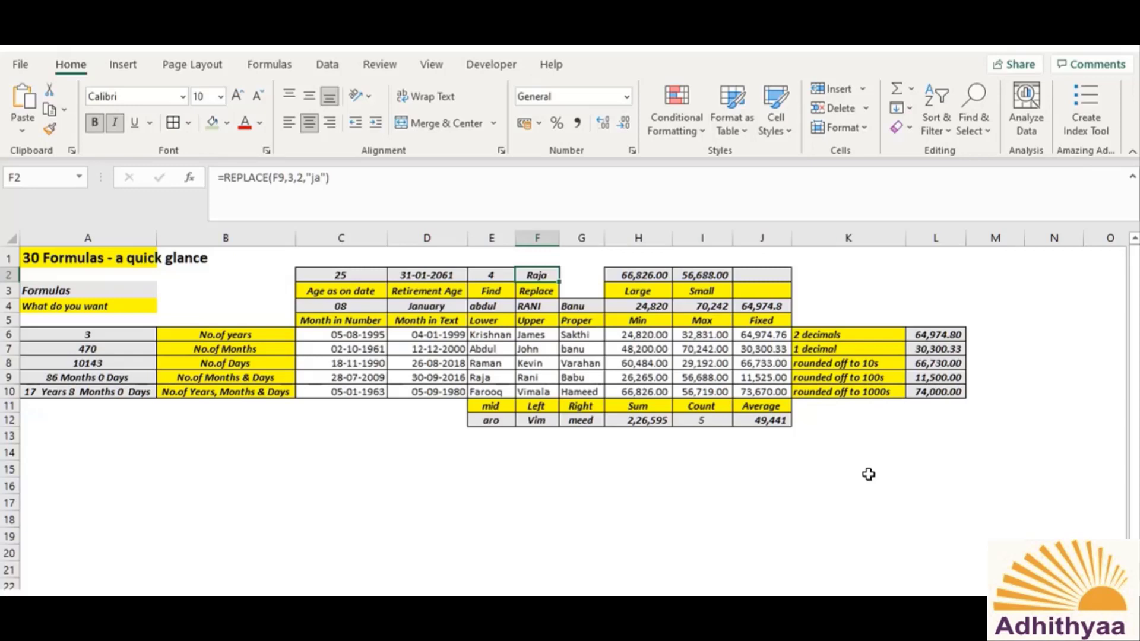
Examine the ROUND formula in L6 alongside its label in K6 and the source number in J6
left_click(856, 337)
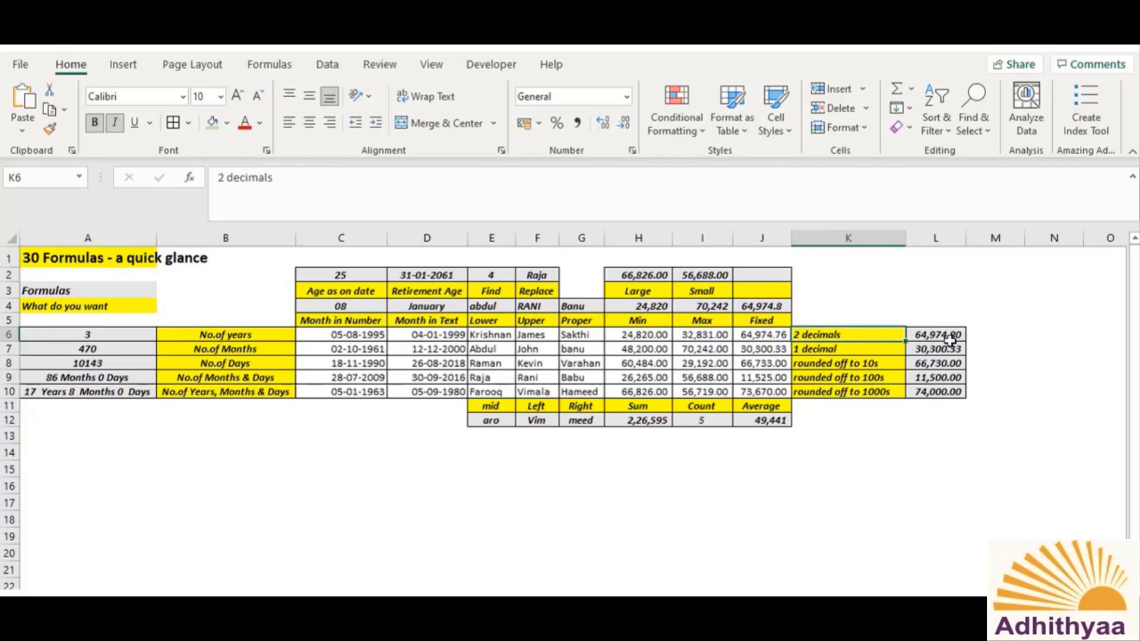
left_click(950, 337)
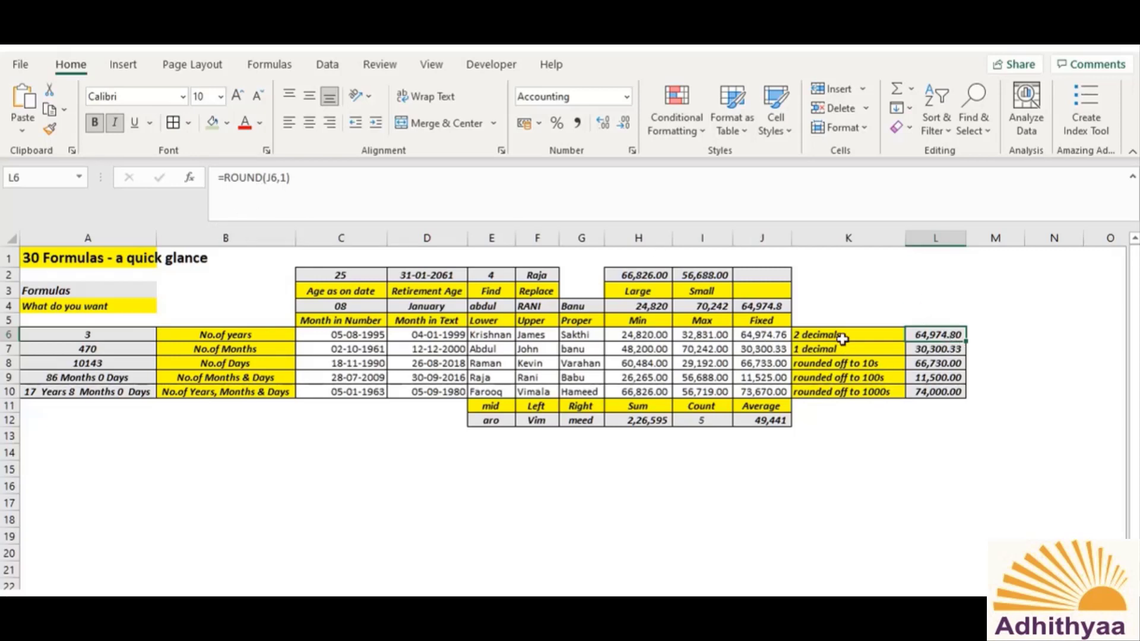
left_click(748, 337)
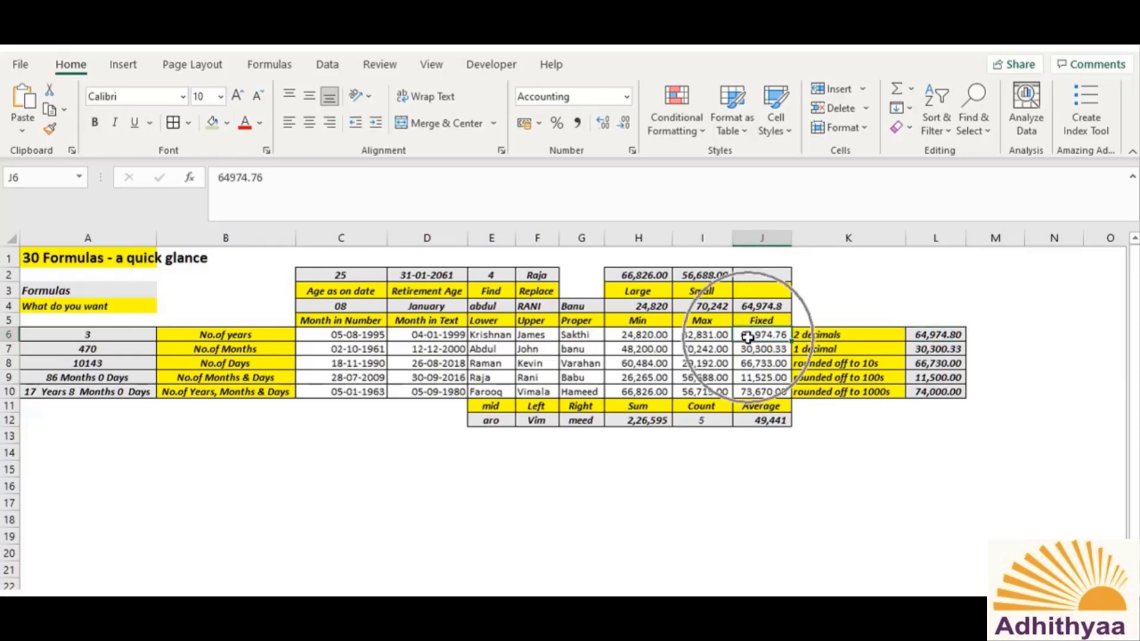
left_click(924, 339)
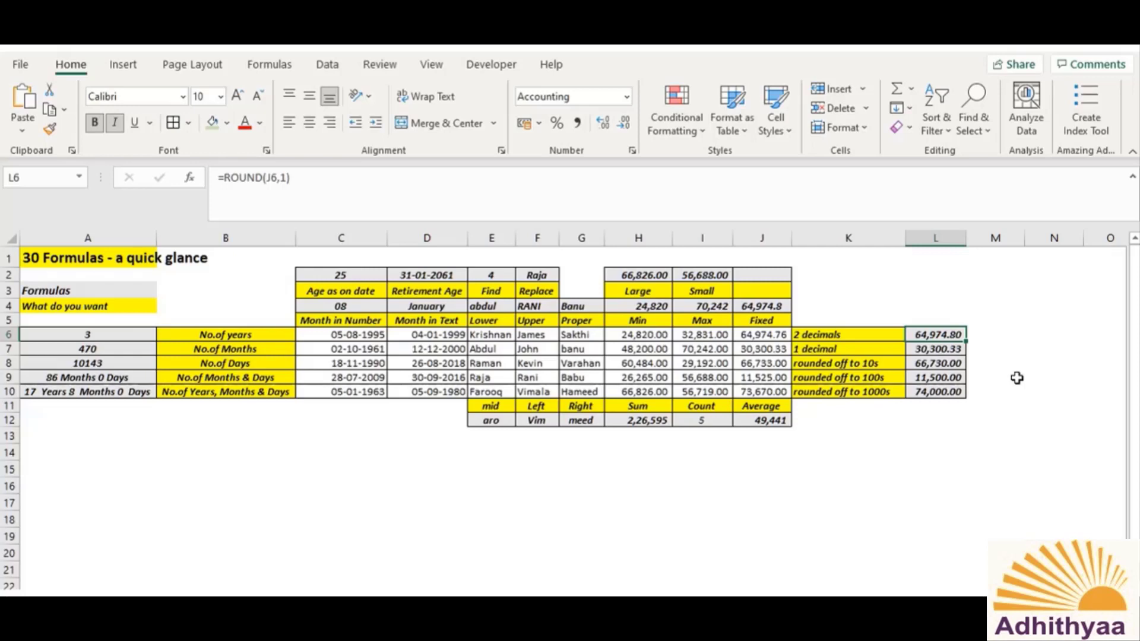
left_click(846, 334)
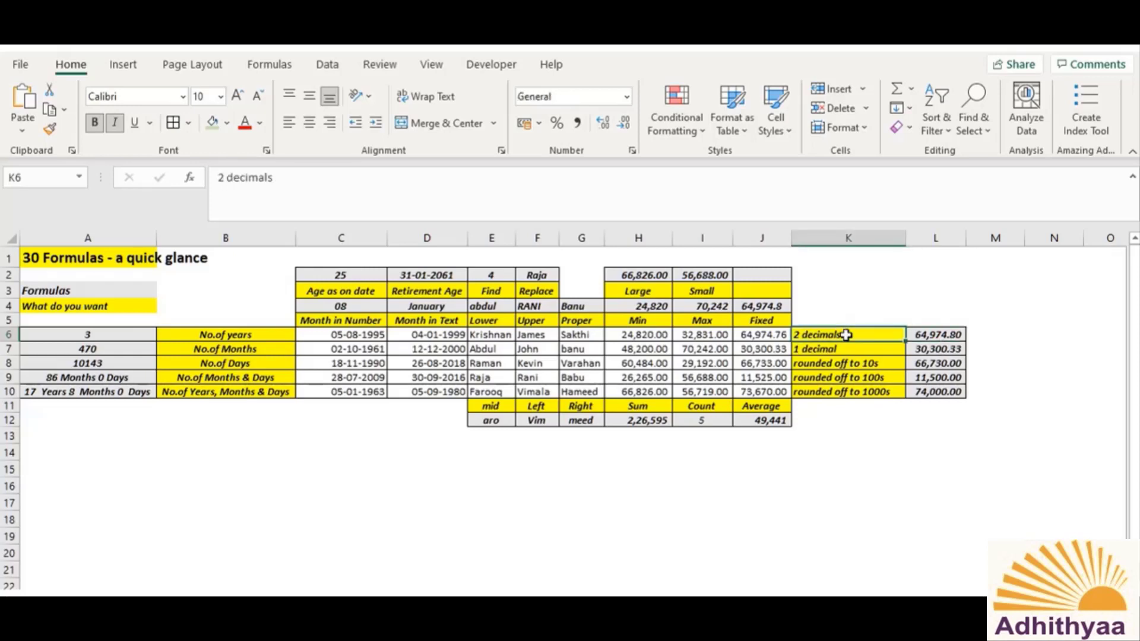
left_click(957, 335)
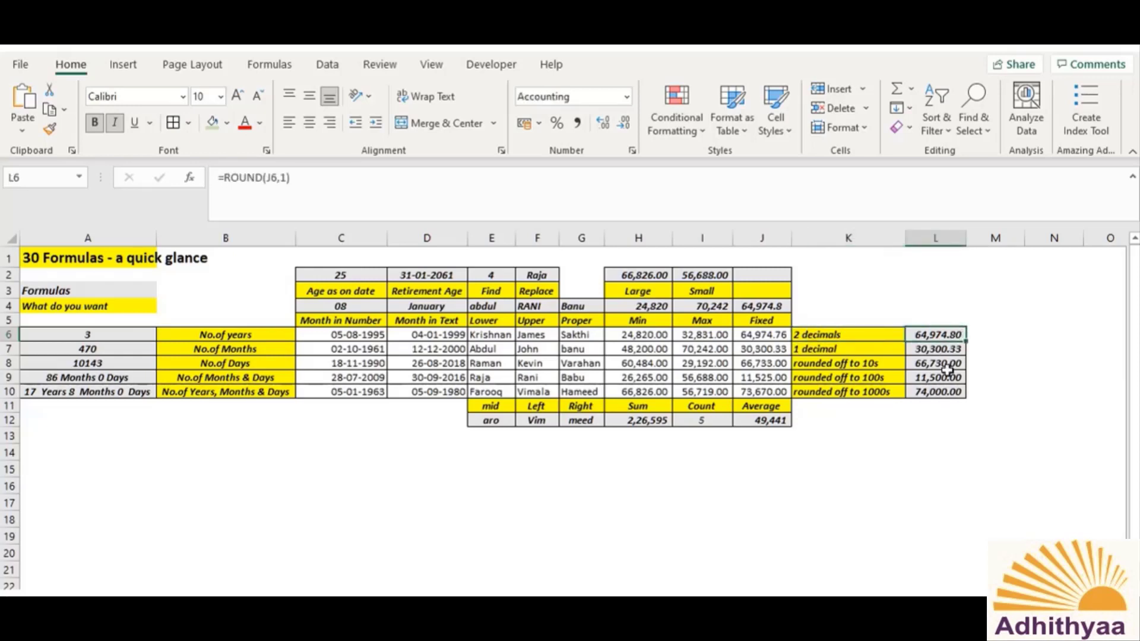
Inspect the AVERAGE formula in J12 and the cell range it references
left_click(766, 420)
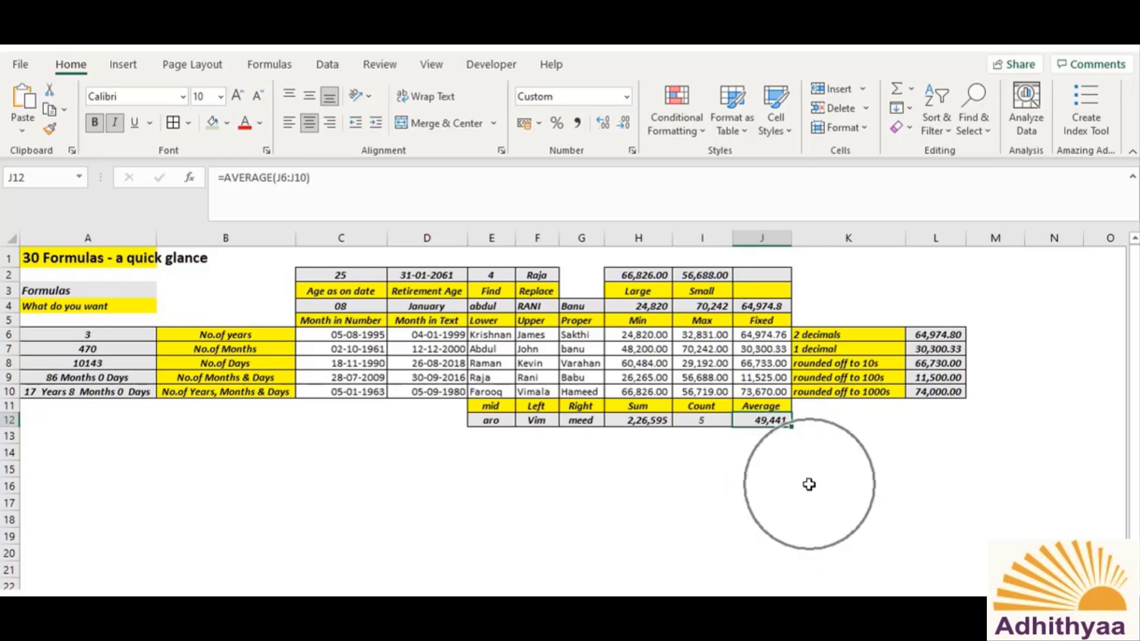
left_click(262, 178)
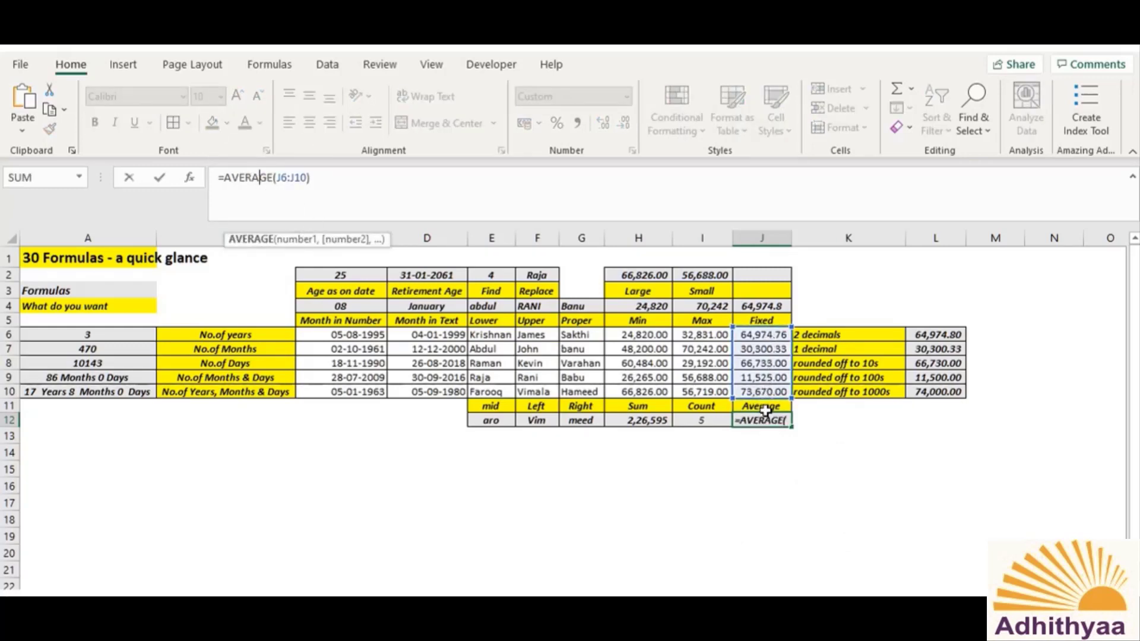
left_click(767, 446)
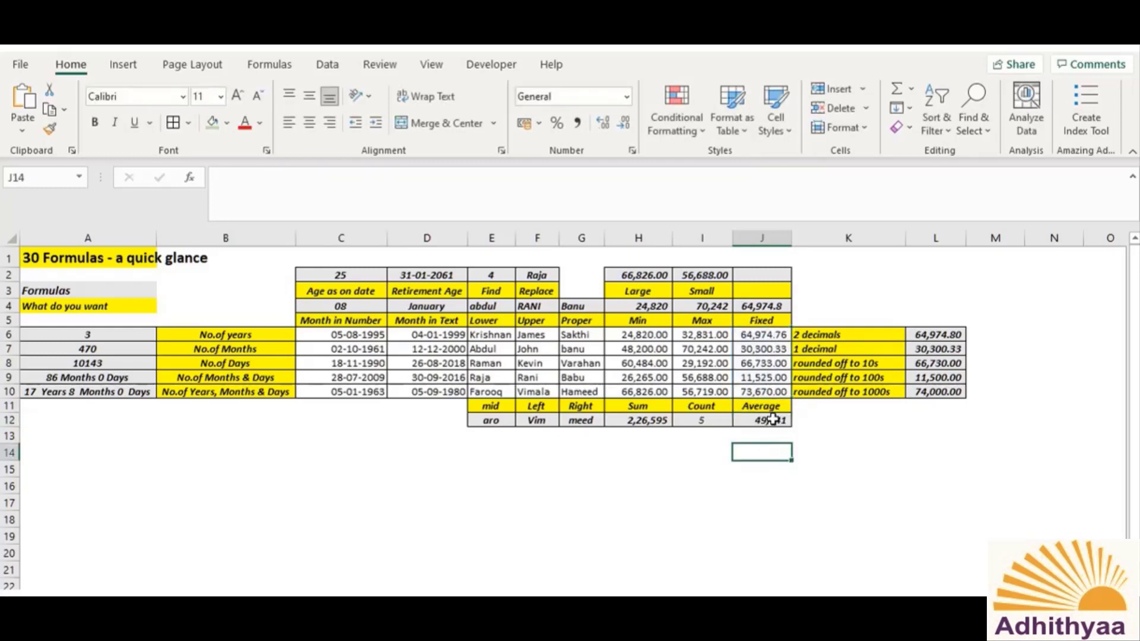
left_click(772, 420)
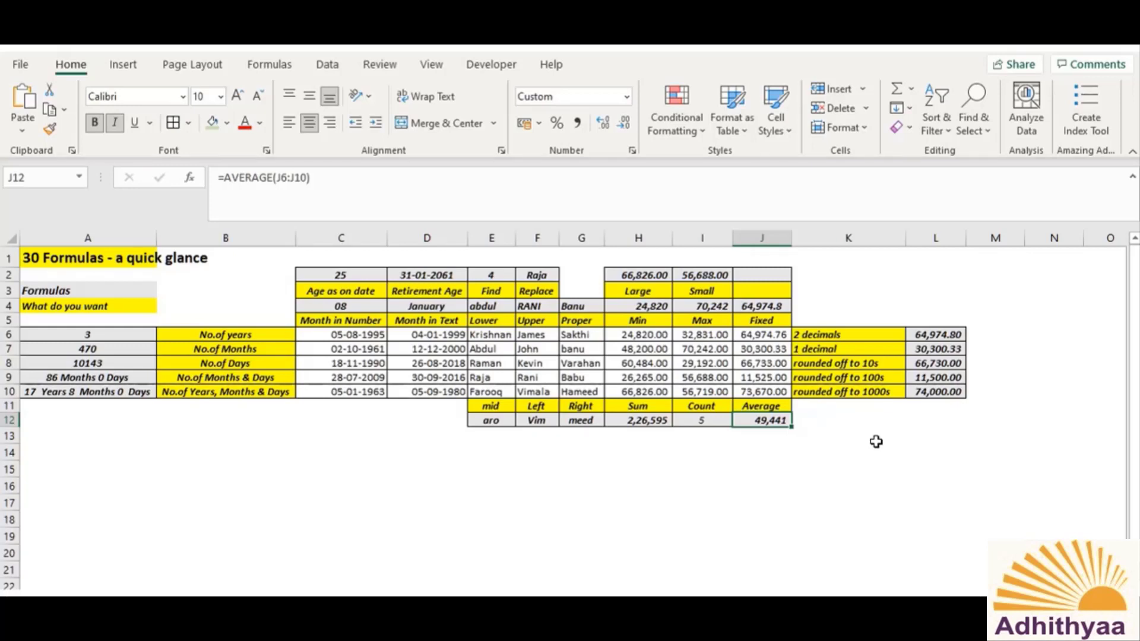
Copy the two columns of dates in C6:D10 to the empty area starting at C17
left_click_drag(356, 336, 429, 390)
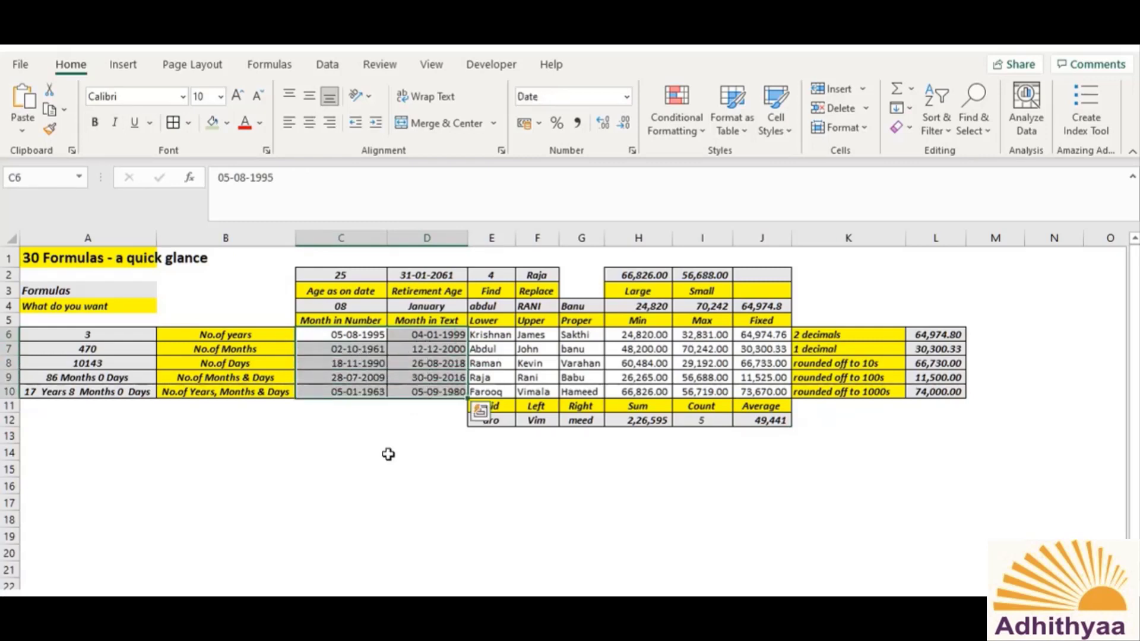
key("ctrl+c")
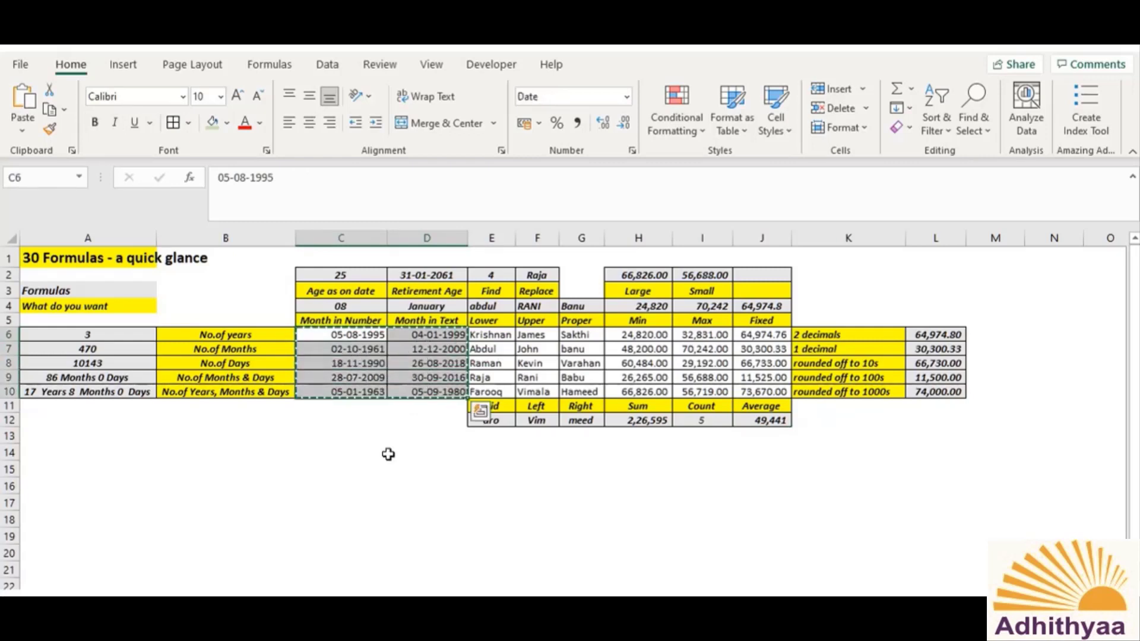
left_click(342, 500)
key("ctrl+v")
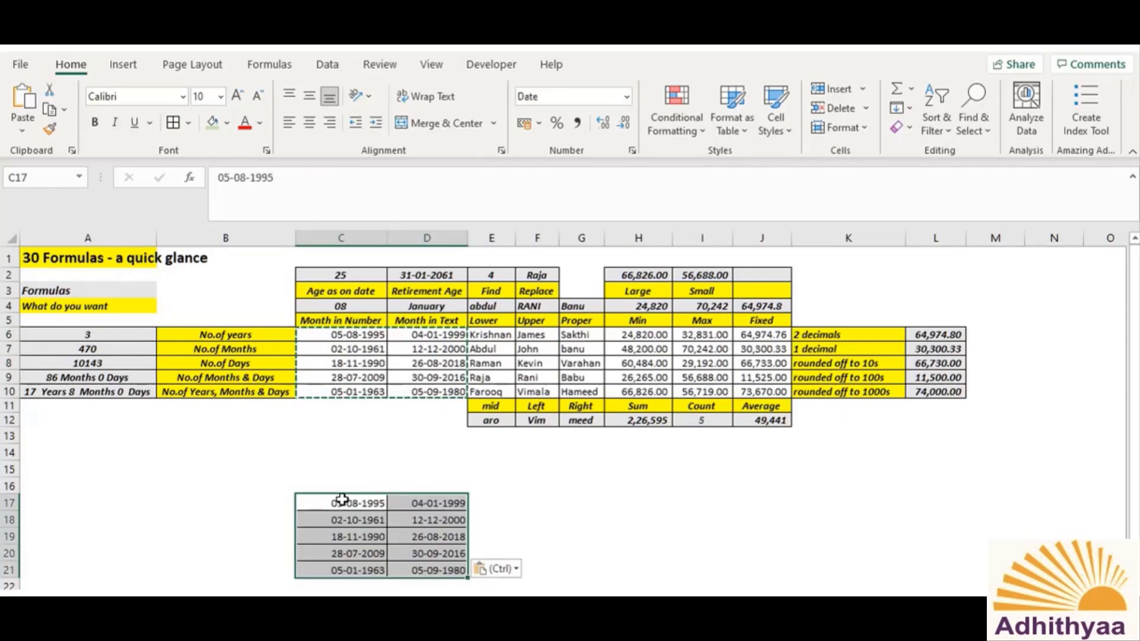
key("Escape")
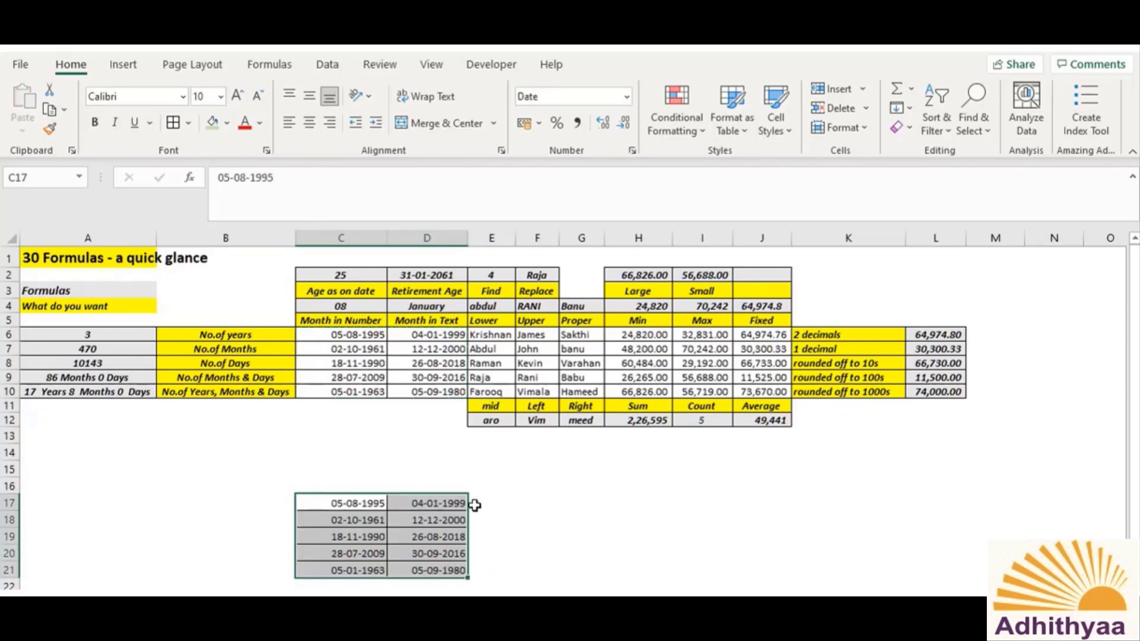
Enter the label "No.of years" in B17, beside the first row of copied dates
left_click(247, 504)
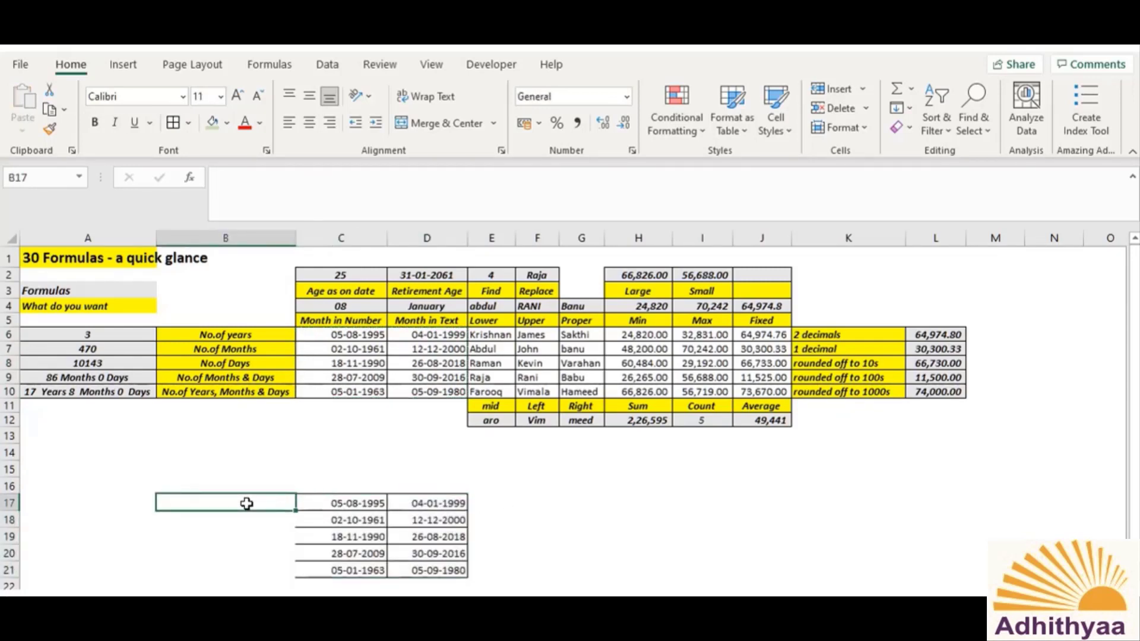
type("No.of years")
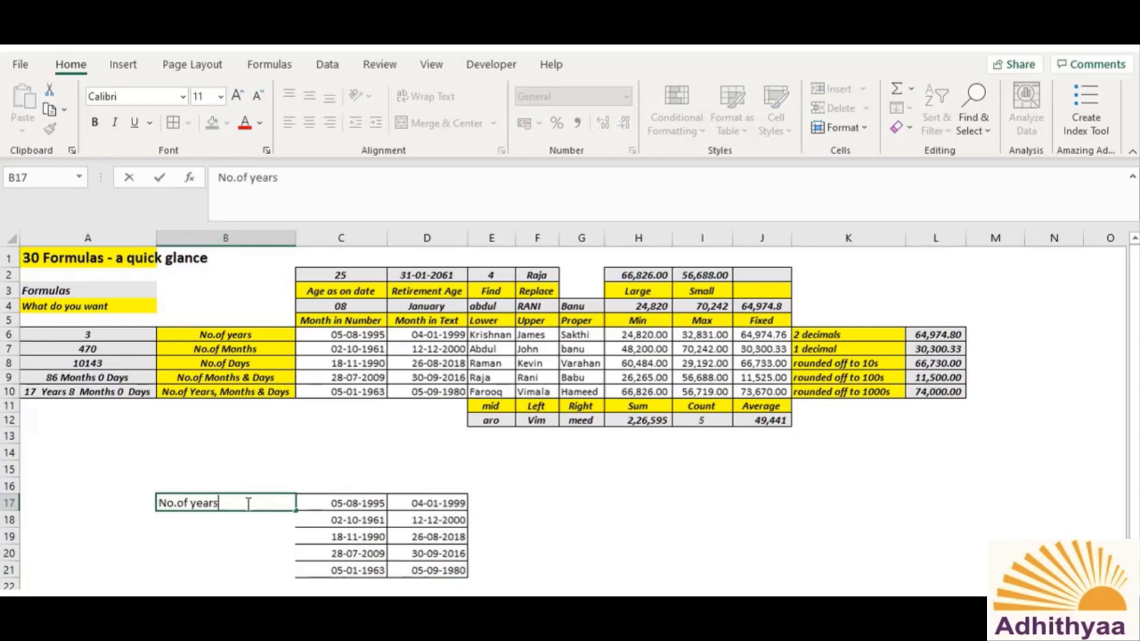
key("Return")
Calculate the full years between the dates in C17 and D17 by entering =DATEDIF(C17,D17,"Y") in A17
left_click(247, 503)
key("Left")
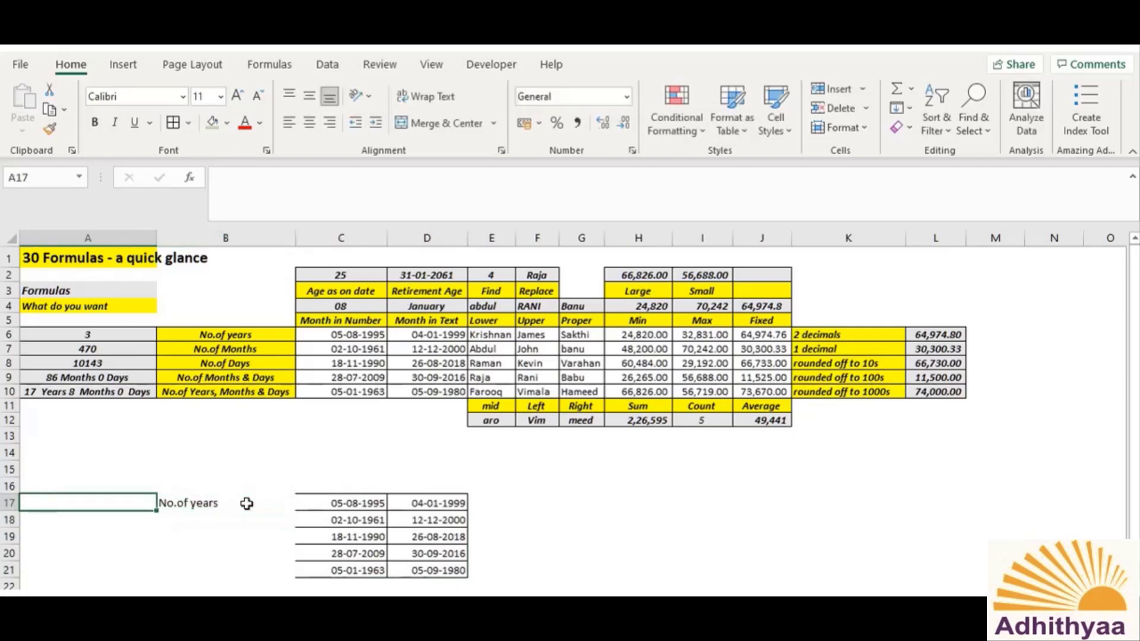
type("=date")
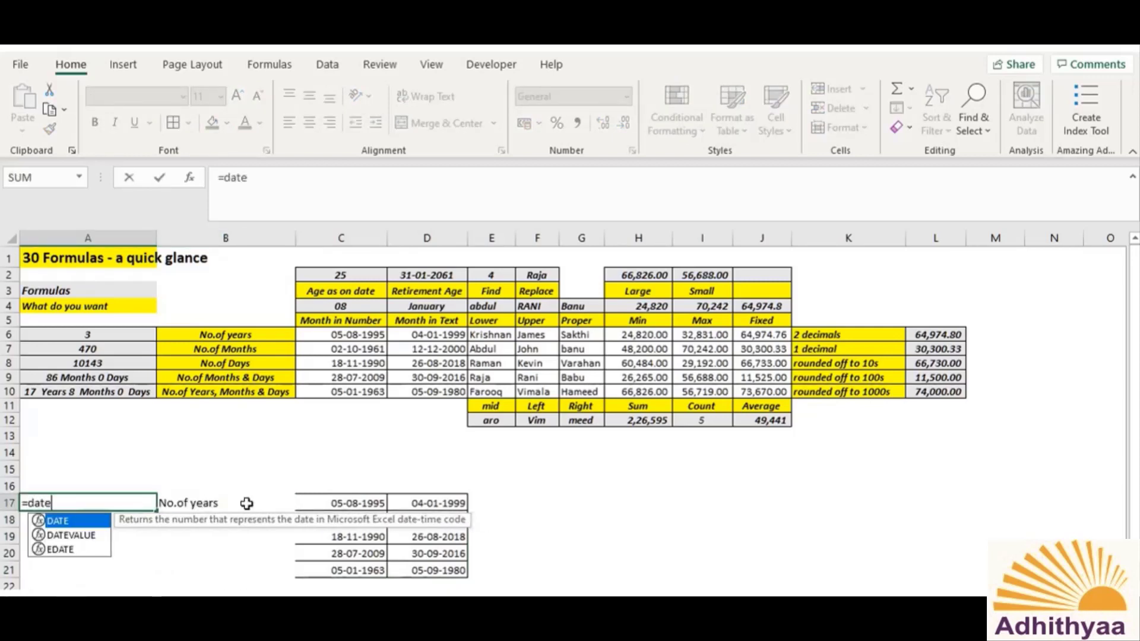
type("dif(")
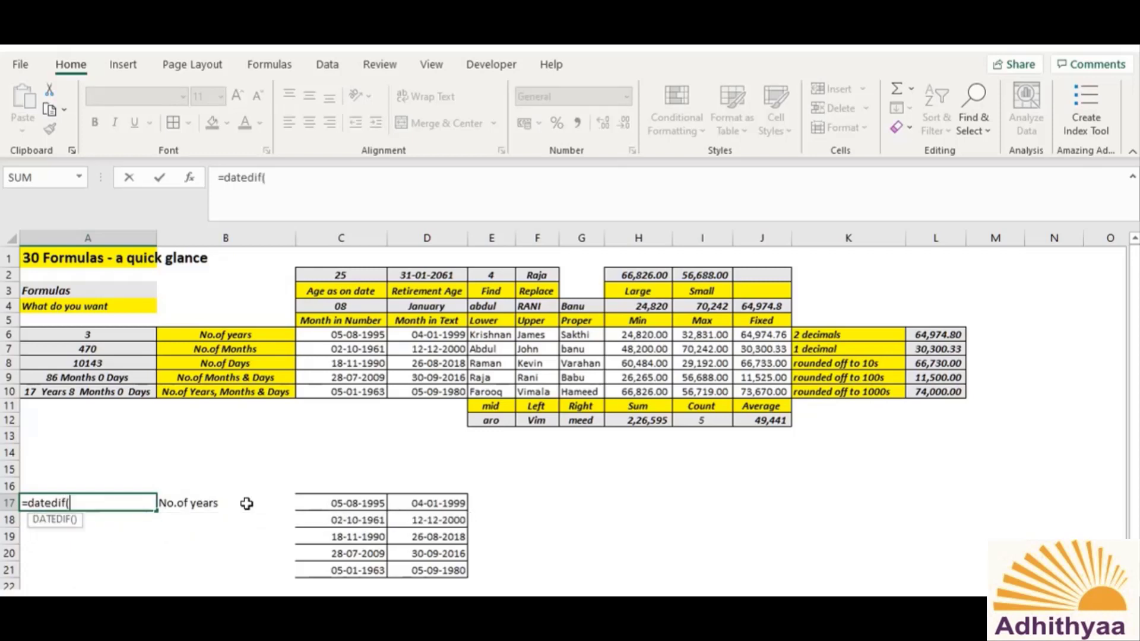
left_click(316, 505)
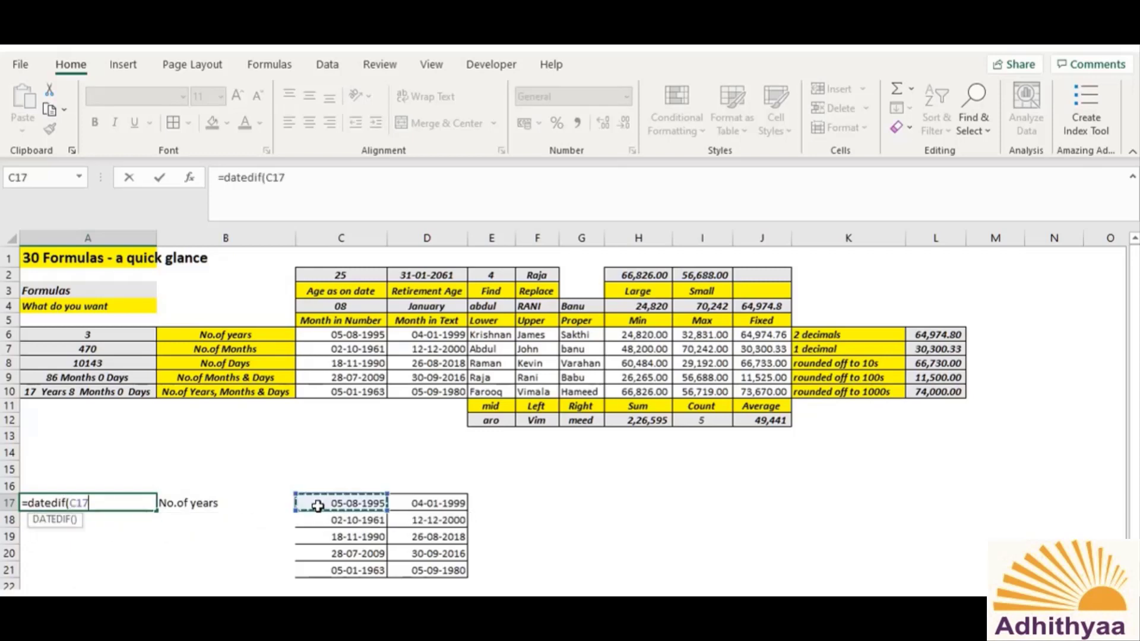
type(",")
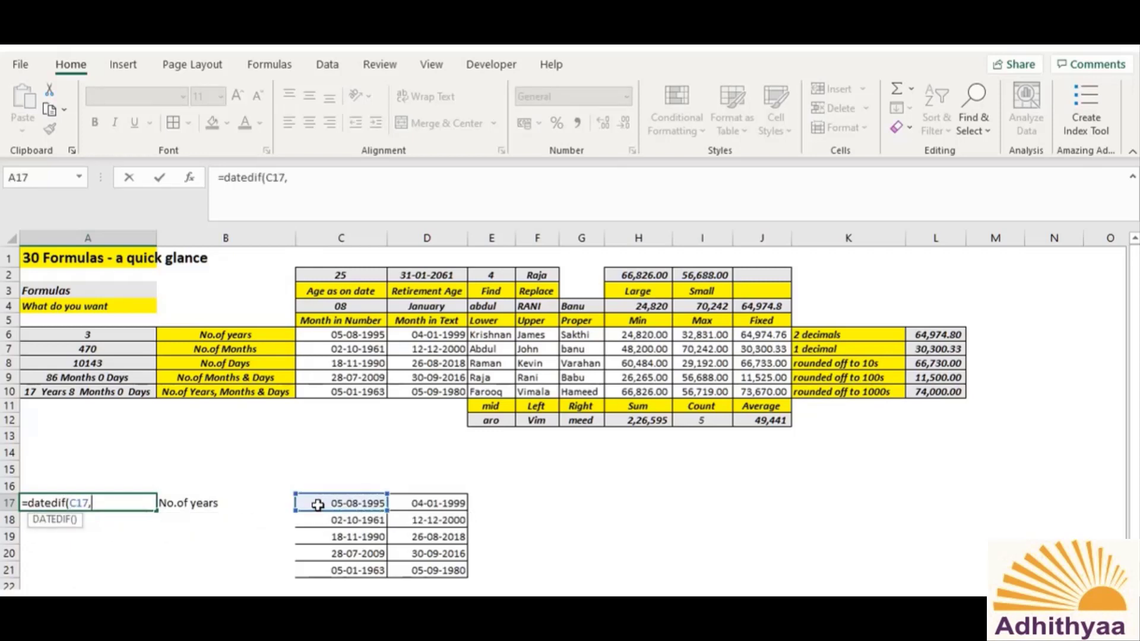
left_click(438, 504)
type(",\"")
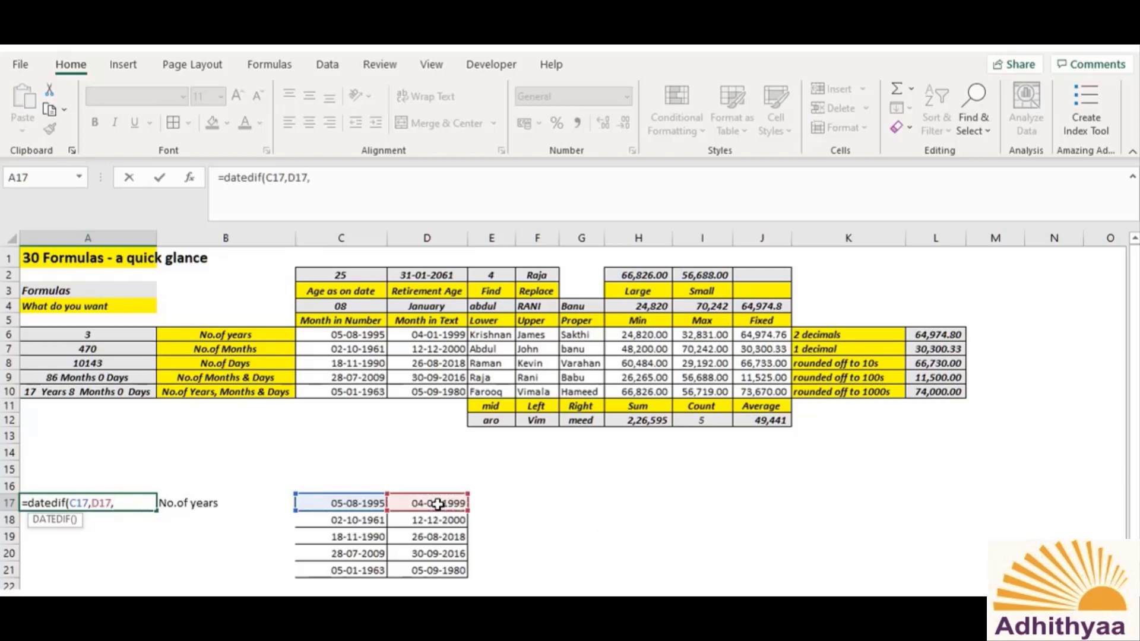
type("Y\")")
key("Return")
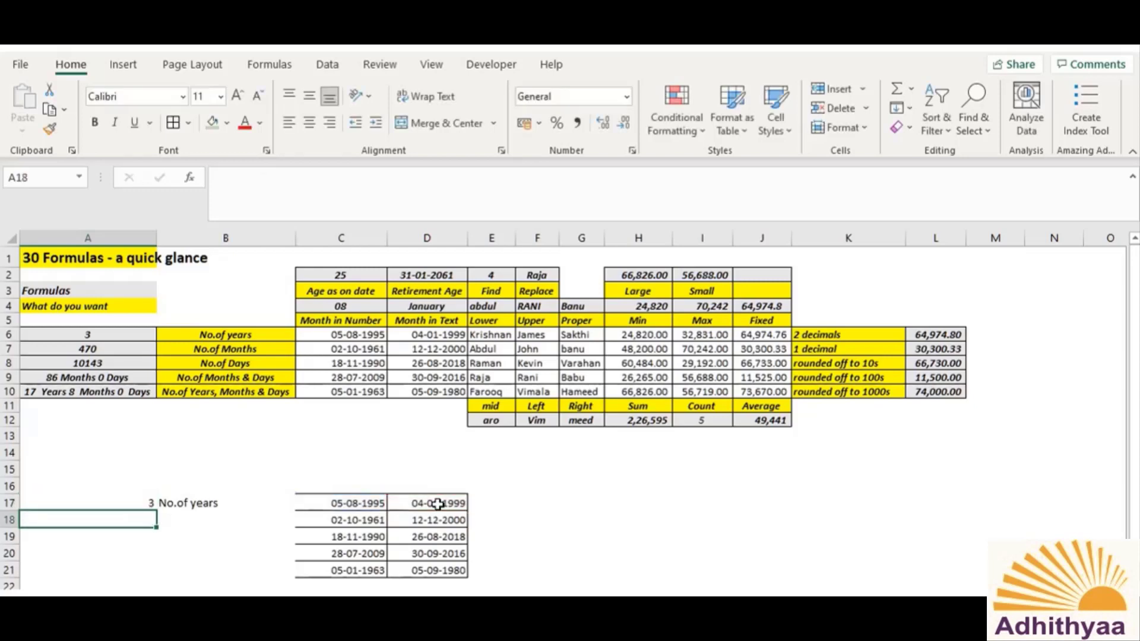
key("Up")
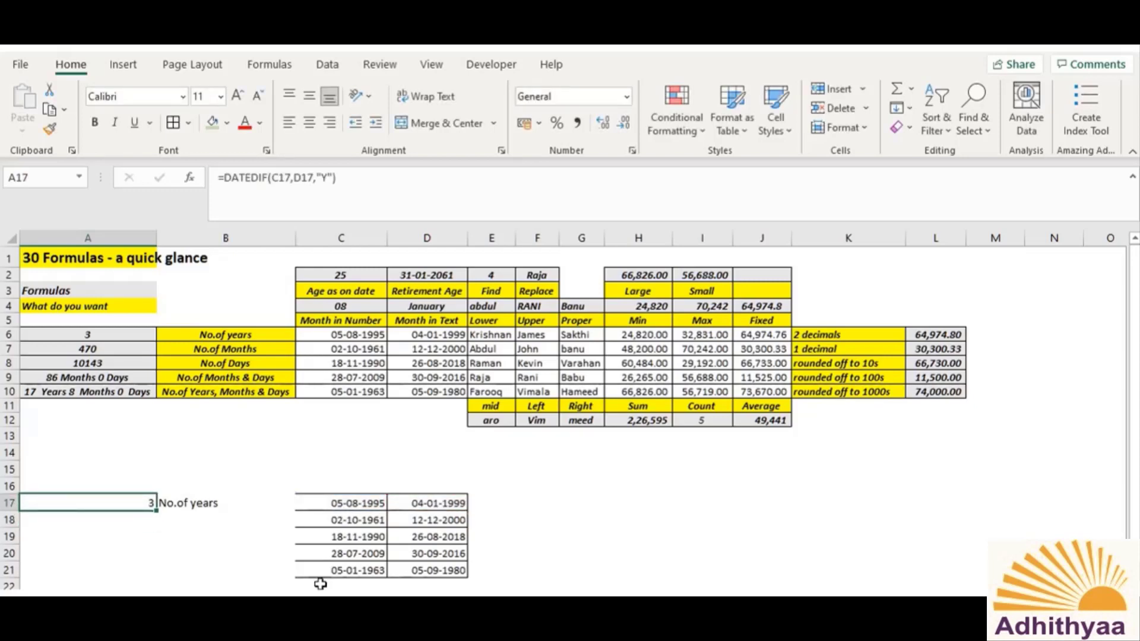
Enter the label "No.of days" in B19, beside the third row of copied dates
left_click(329, 556)
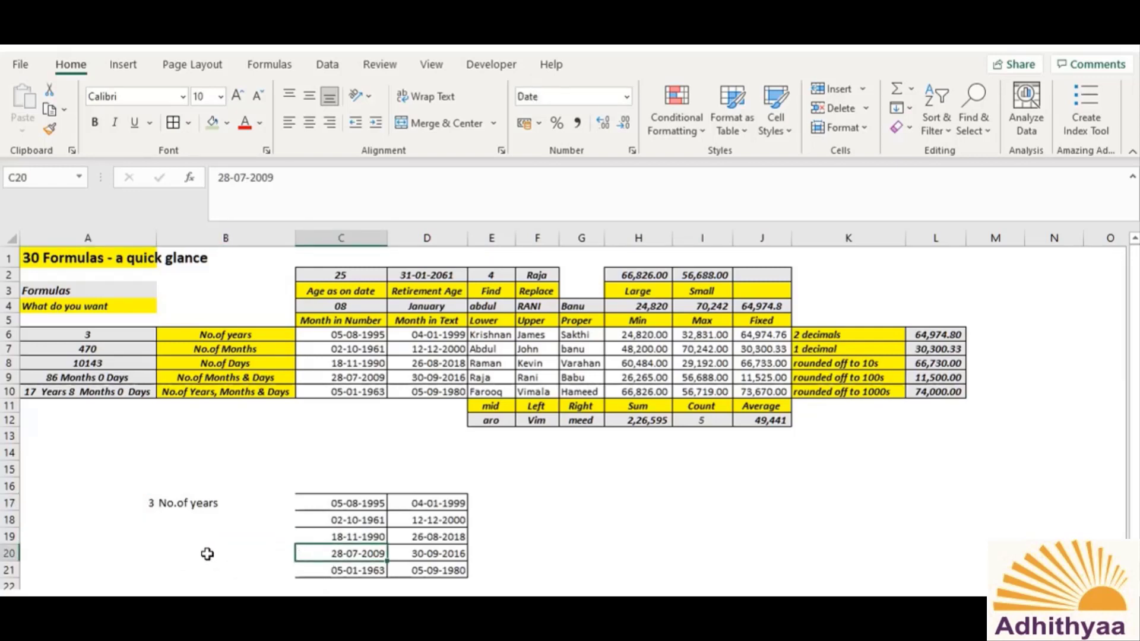
left_click(193, 537)
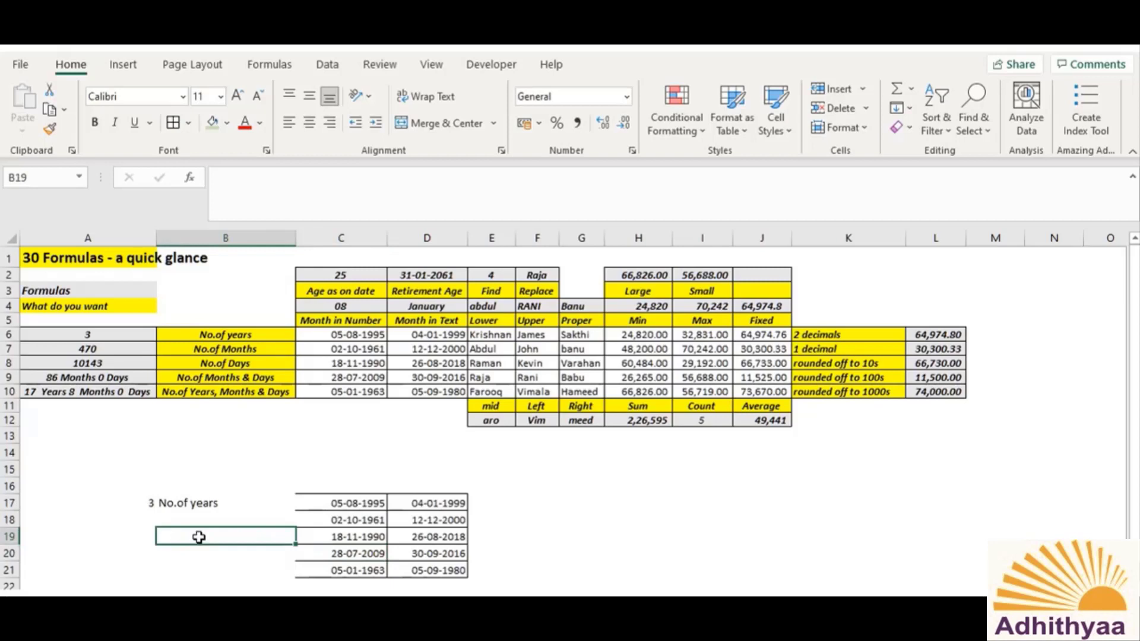
type("No.of da")
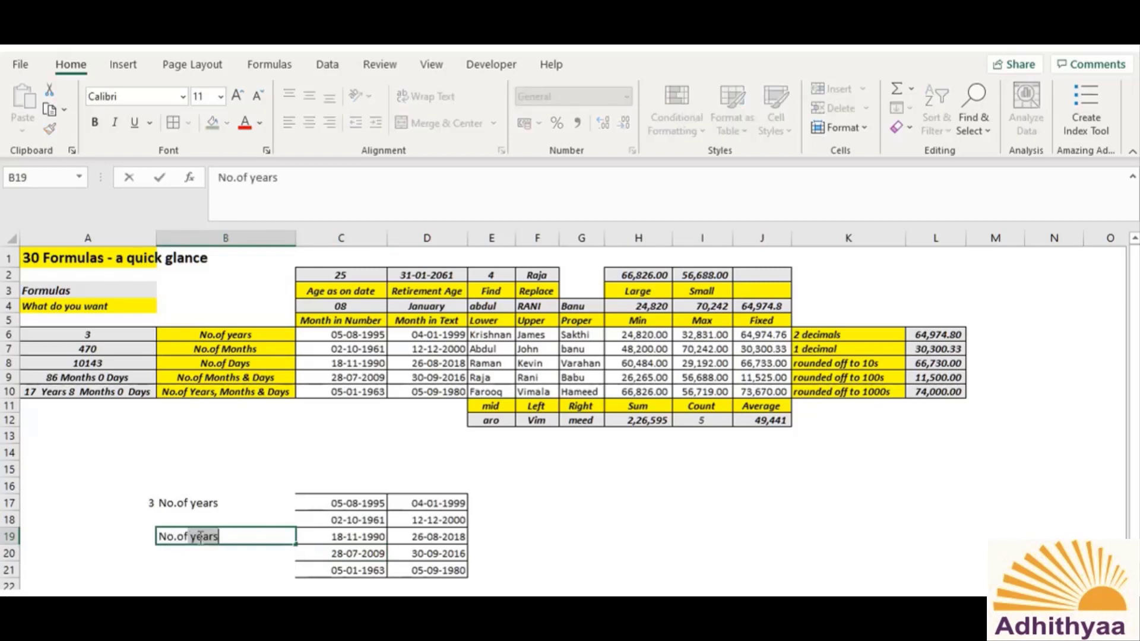
type("ys")
key("Return")
Enter =DATEDIF(C19,D19,"M") in A19 to calculate the difference between the two dates in that row
key("Up")
key("Left")
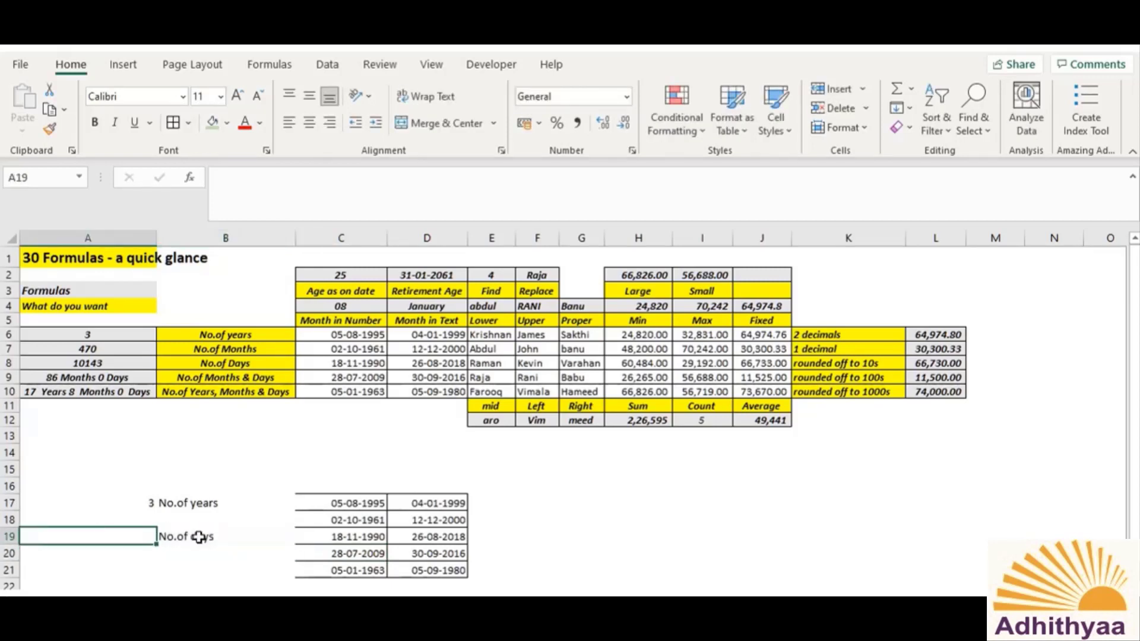
type("=date")
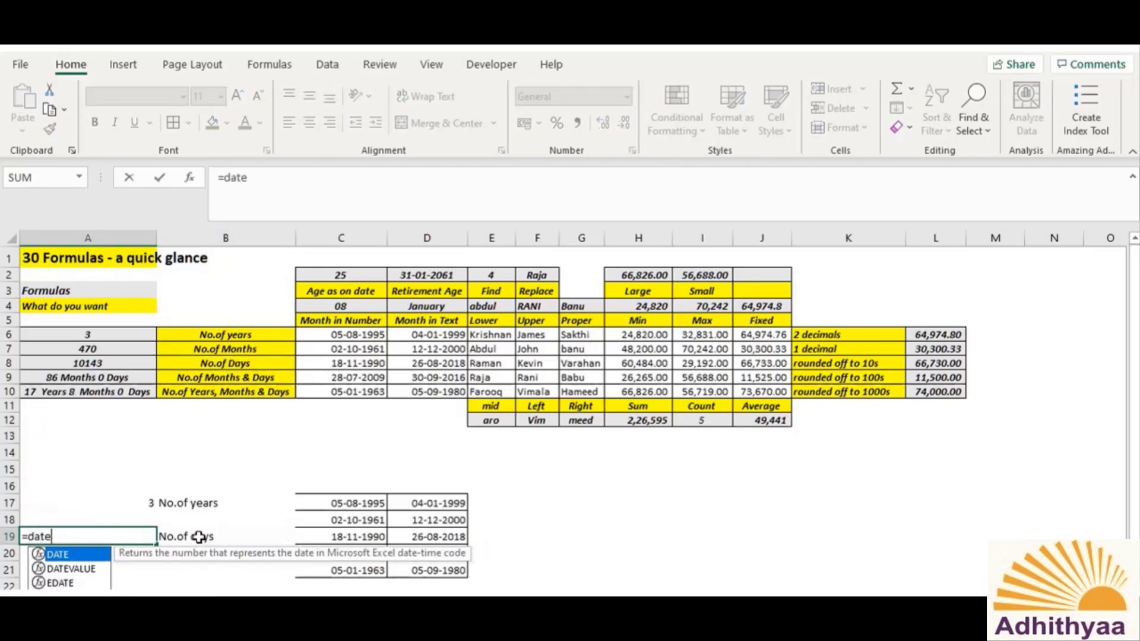
type("dif(")
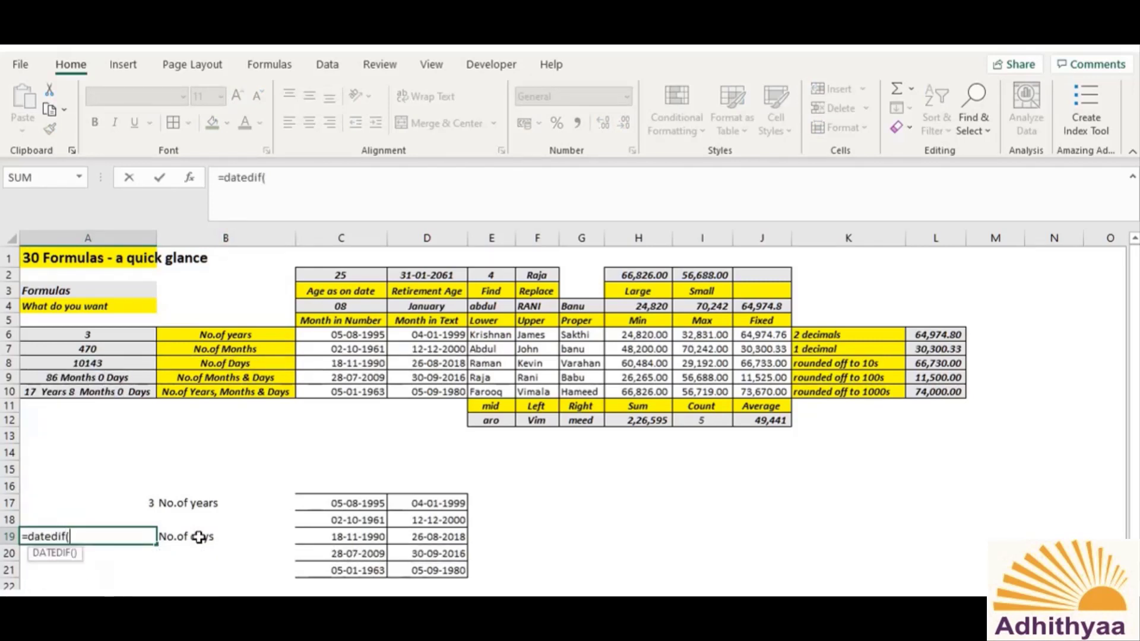
left_click(359, 538)
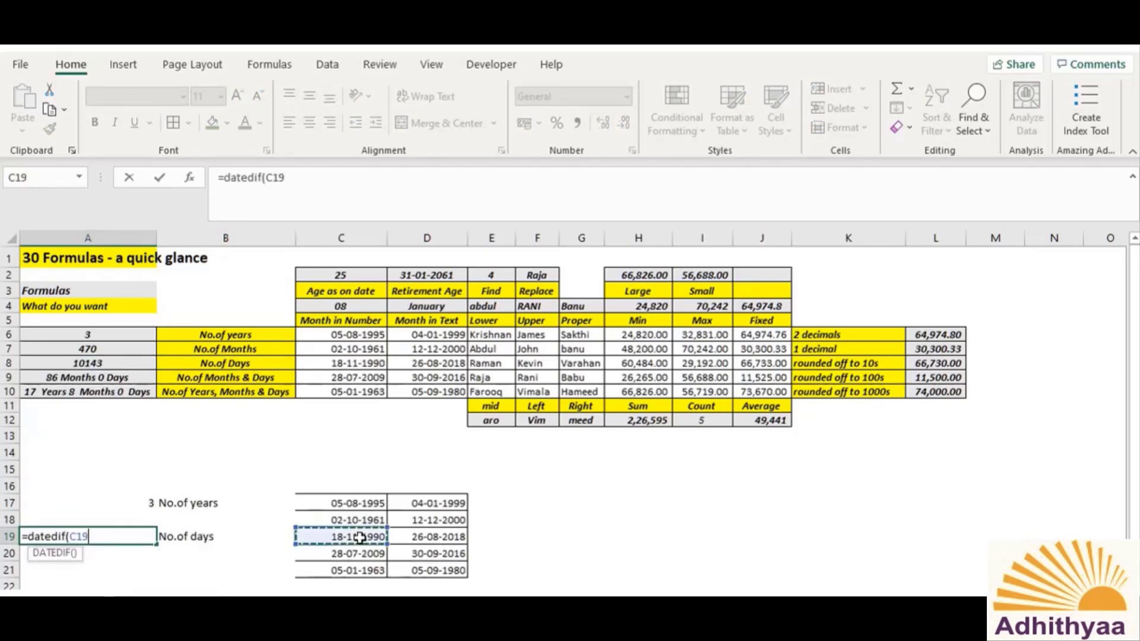
type(",")
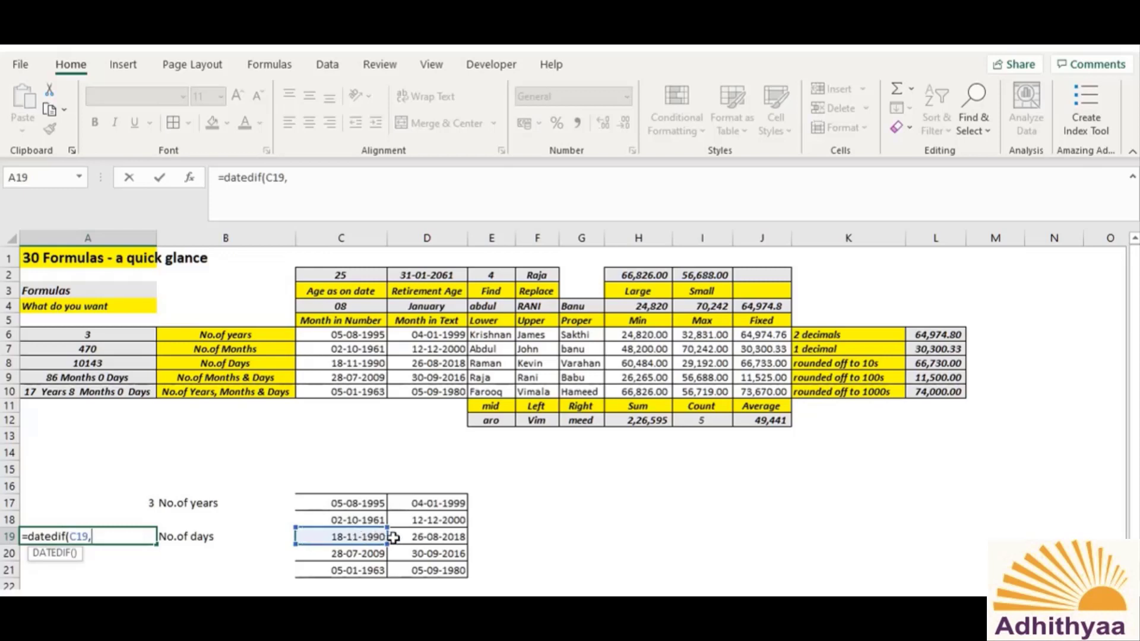
left_click(428, 537)
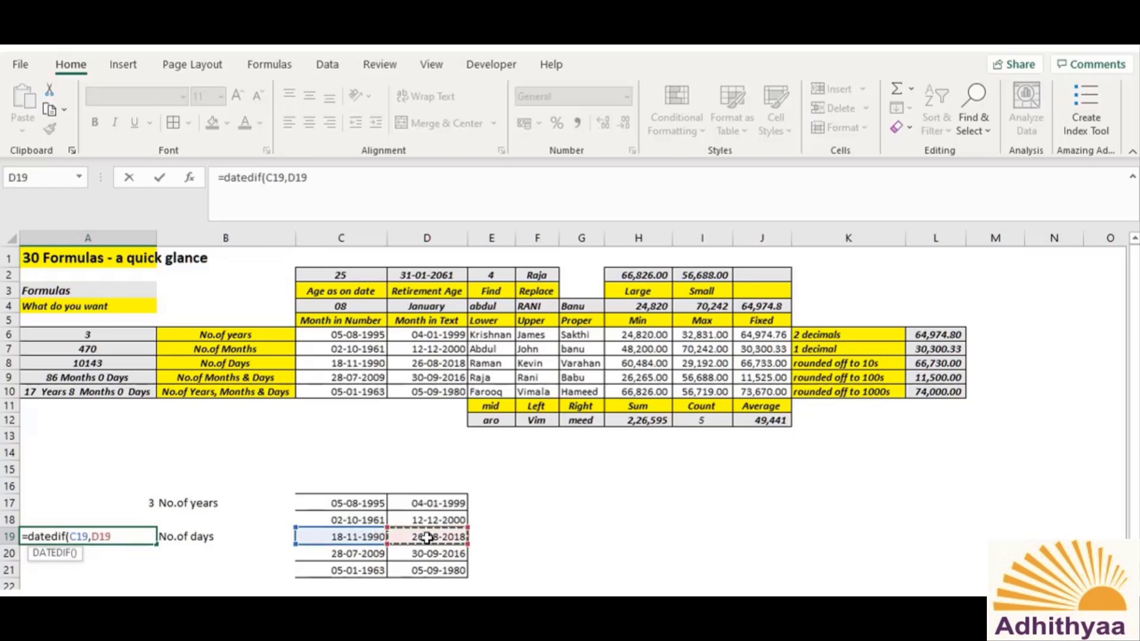
type(",\"M\")")
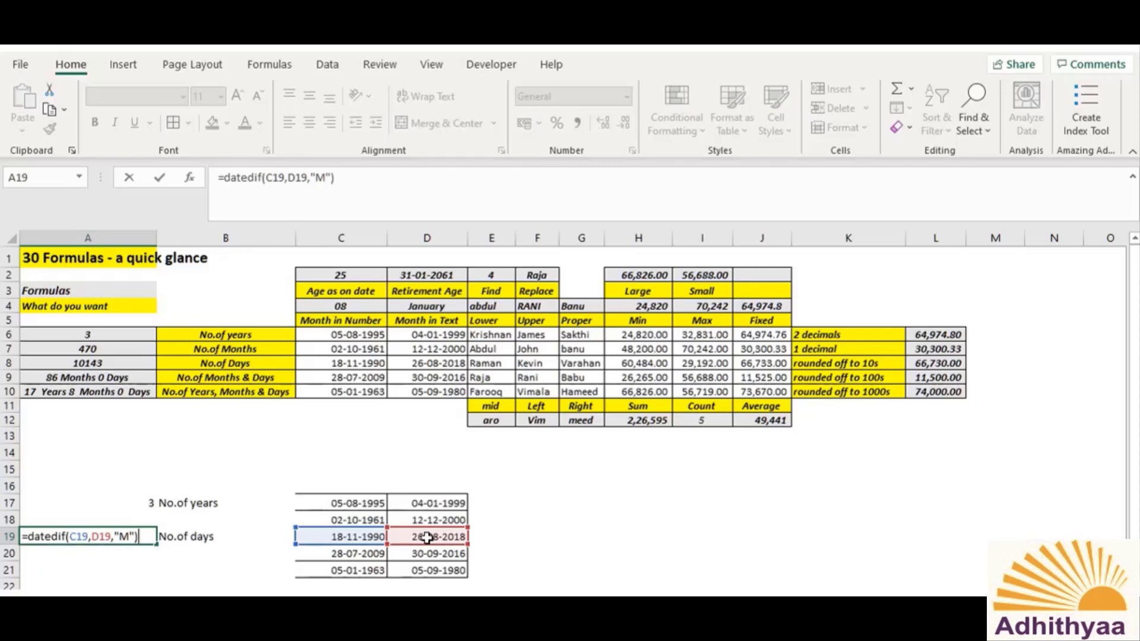
key("ctrl+Return")
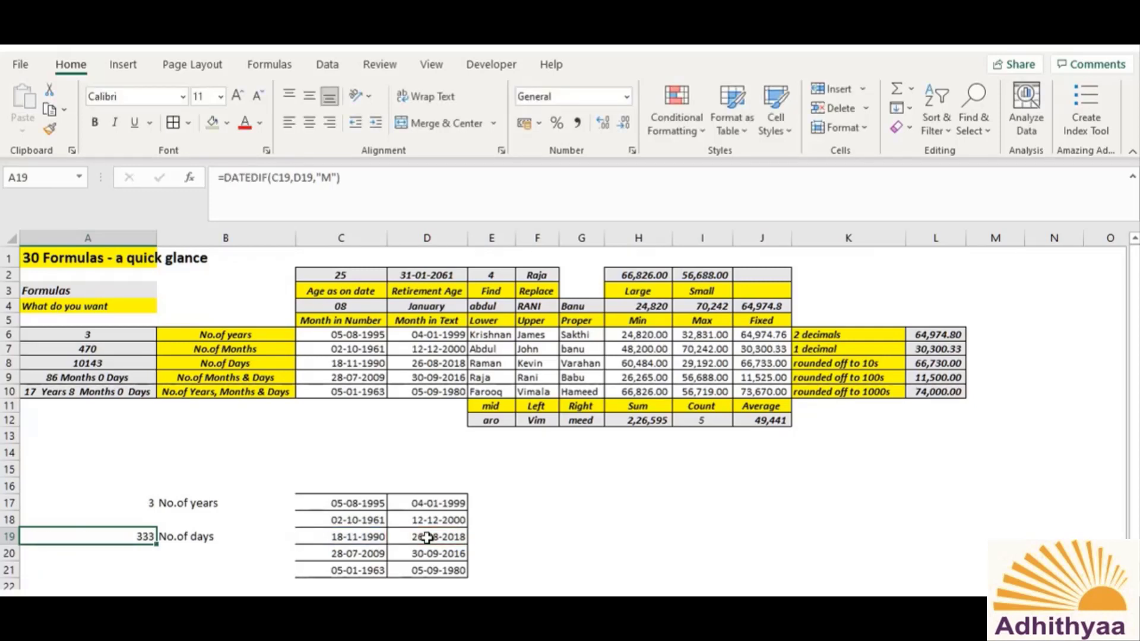
Change the DATEDIF unit in A19 to "D" so the formula calculates days
key("F2")
key("Left")
key("Left")
key("Left")
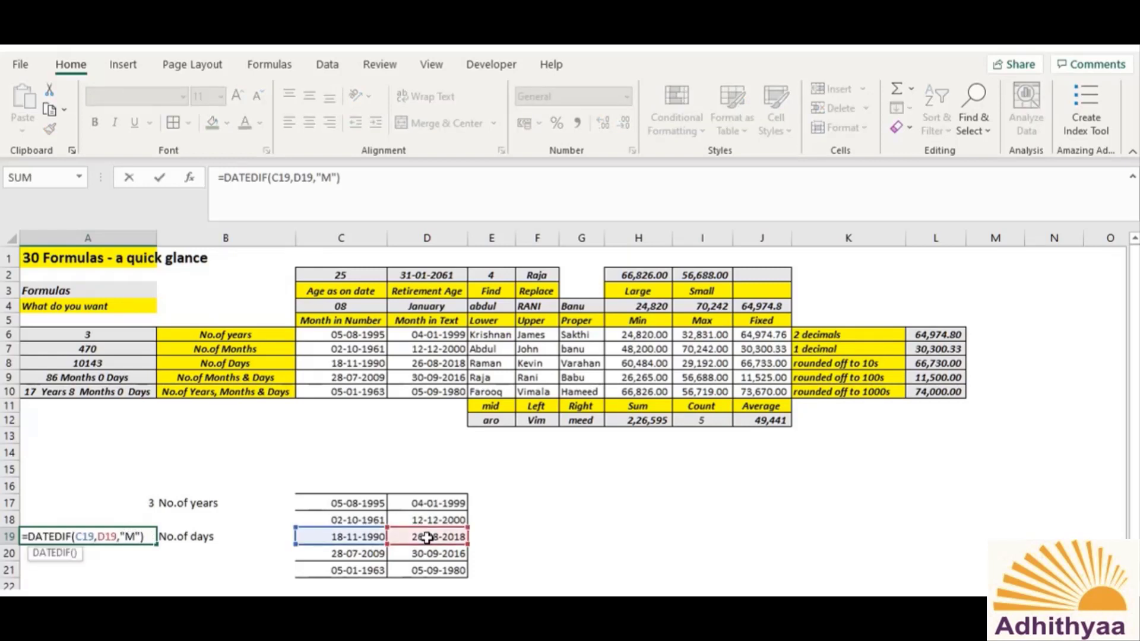
key("shift+Right")
type("D")
key("Return")
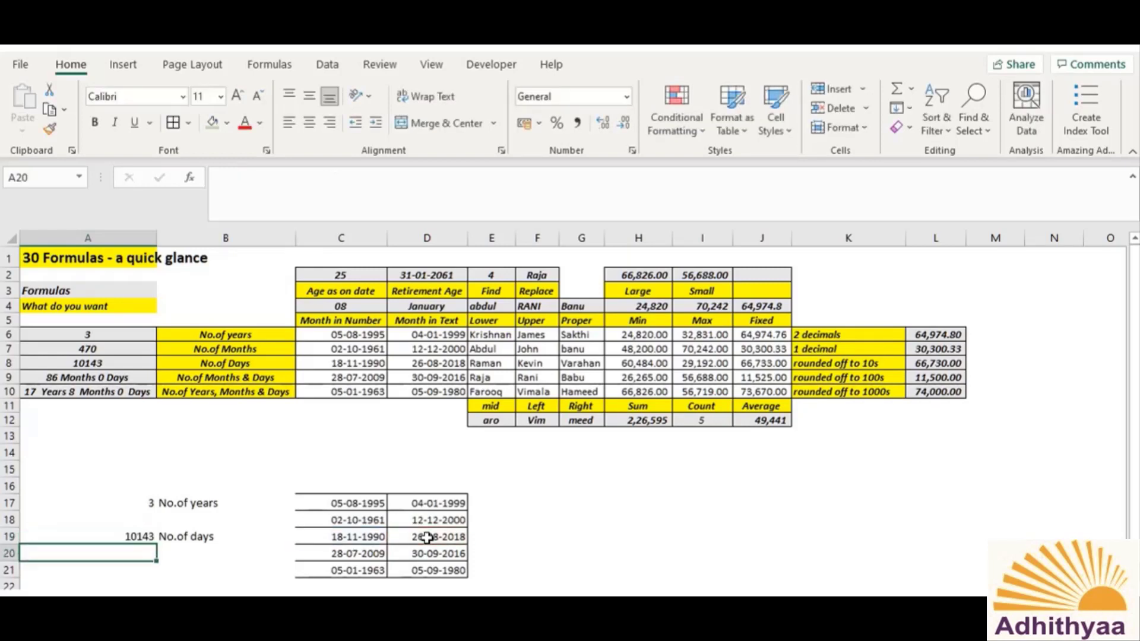
key("Up")
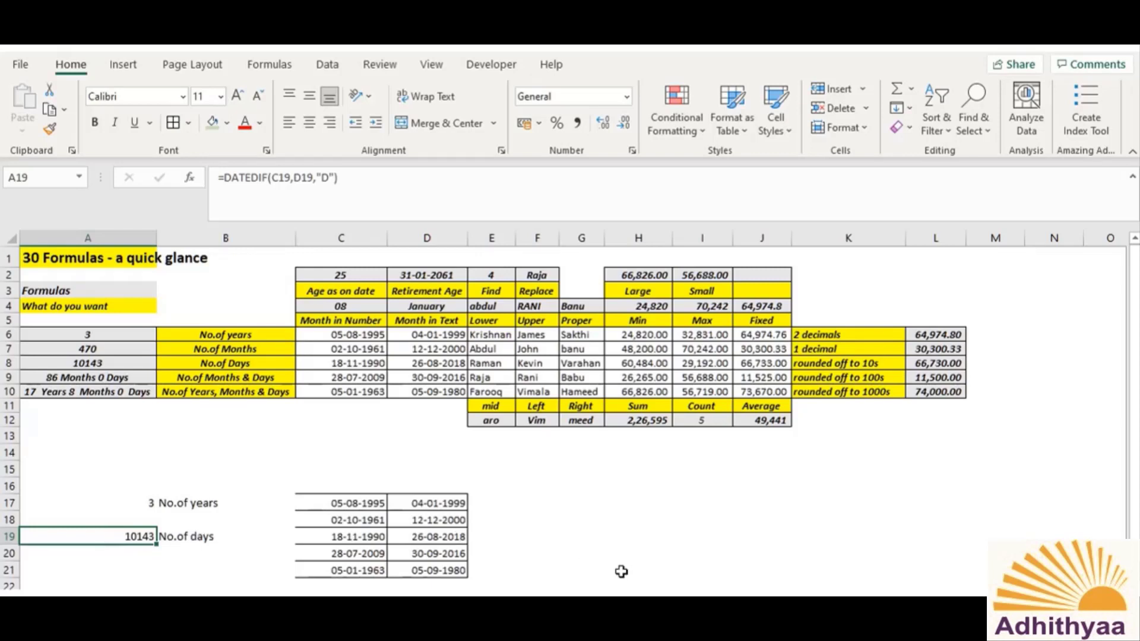
Copy the three columns of names in E6:G10 to the empty area starting at E17
left_click(534, 538)
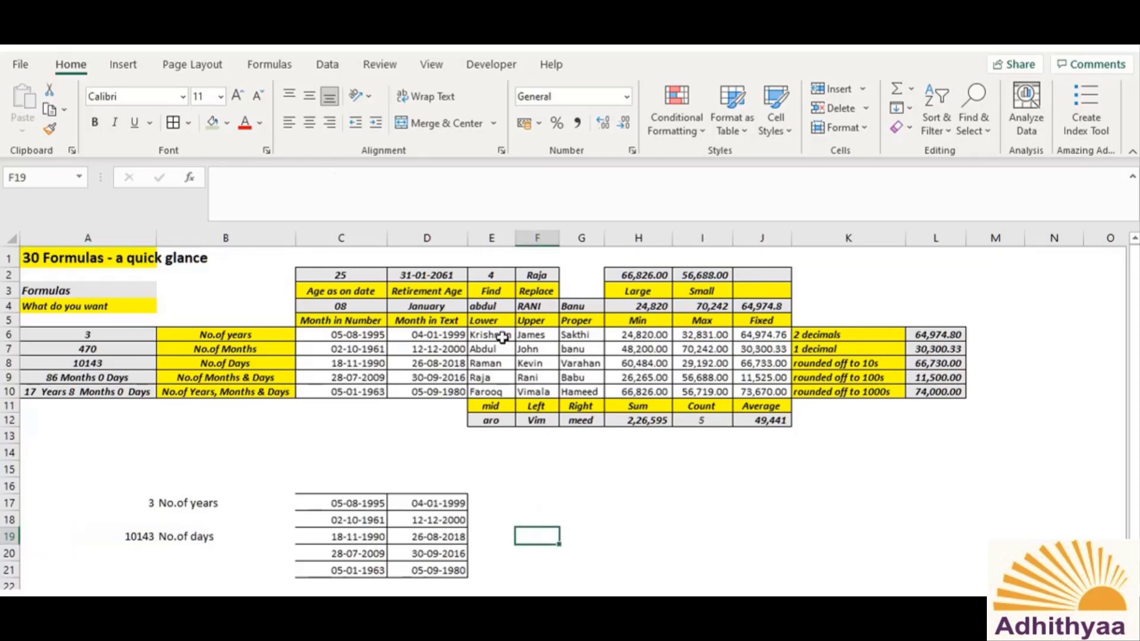
left_click_drag(502, 334, 585, 389)
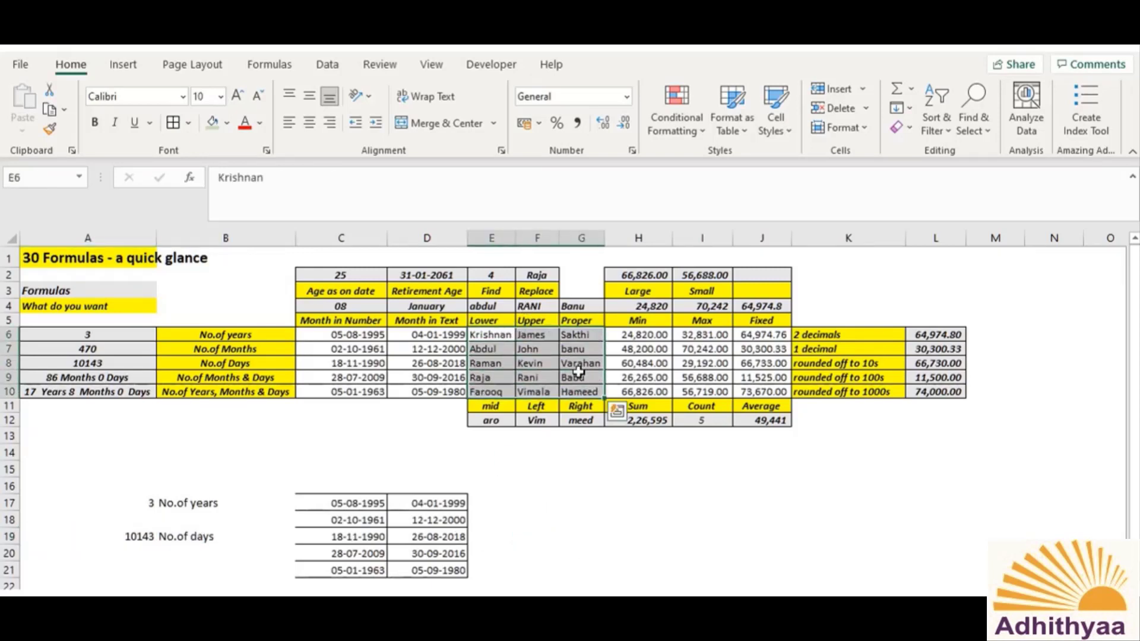
right_click(554, 344)
left_click(617, 174)
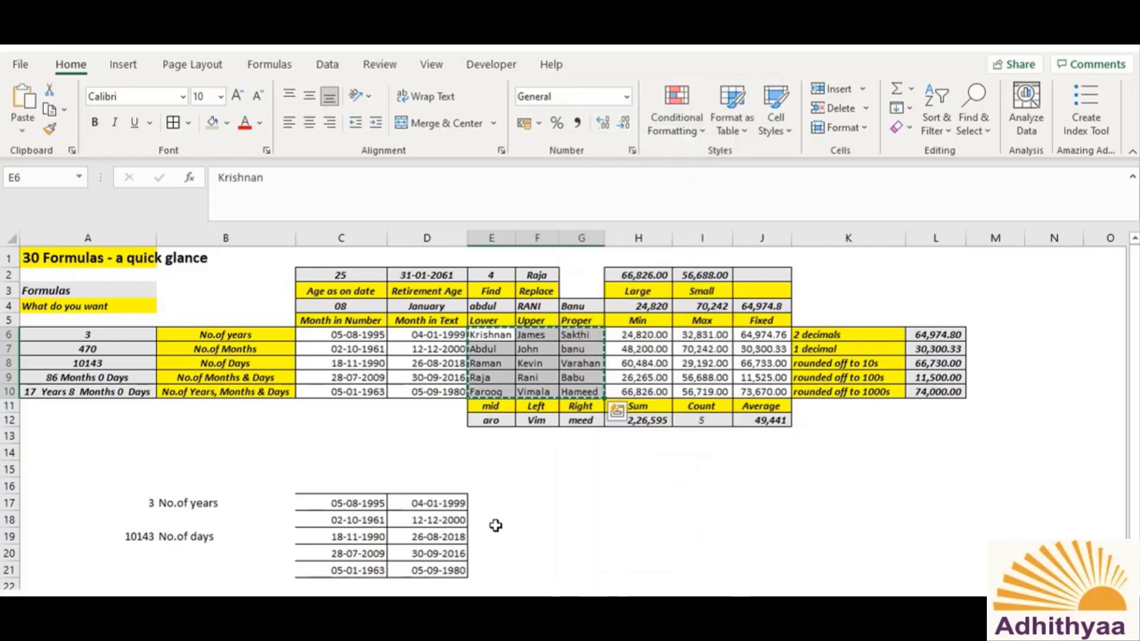
left_click(494, 502)
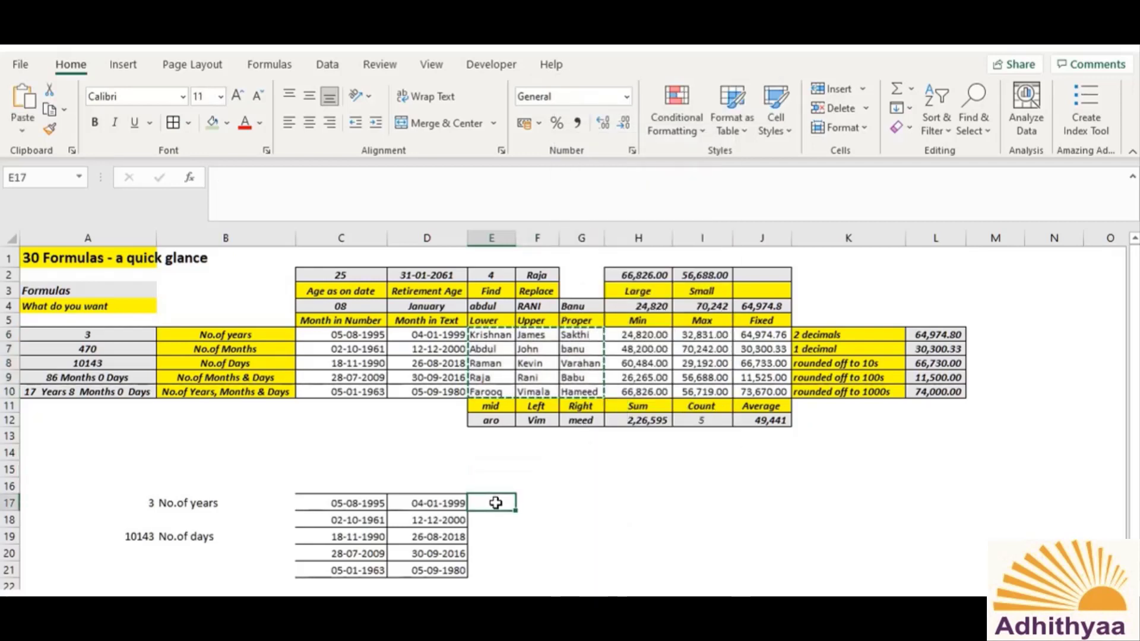
key("ctrl+v")
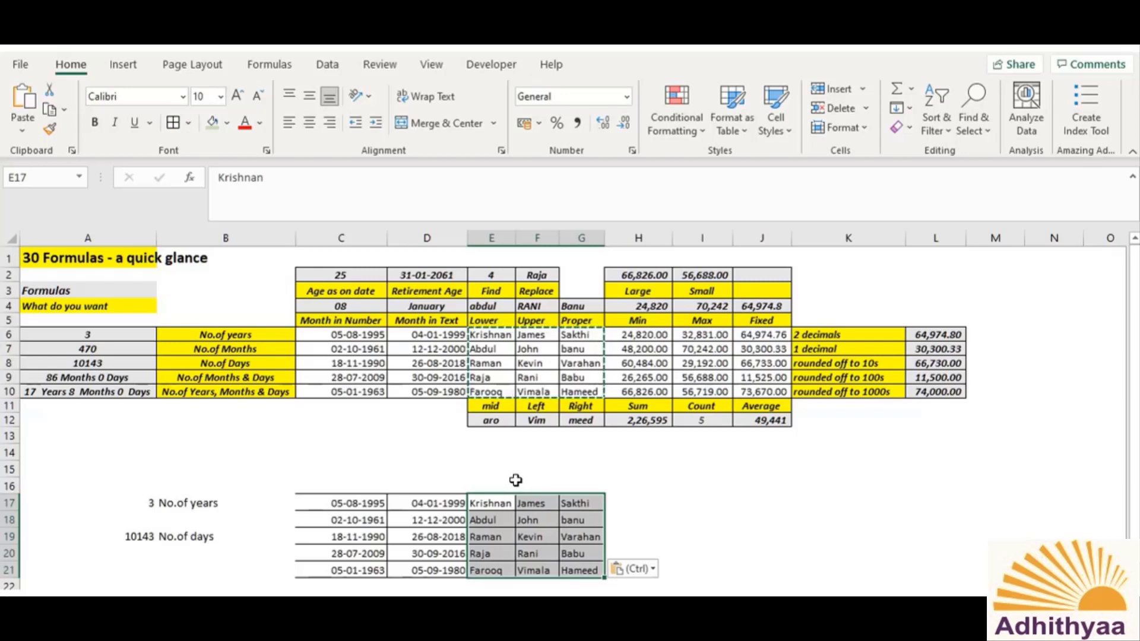
left_click(516, 481)
key("Escape")
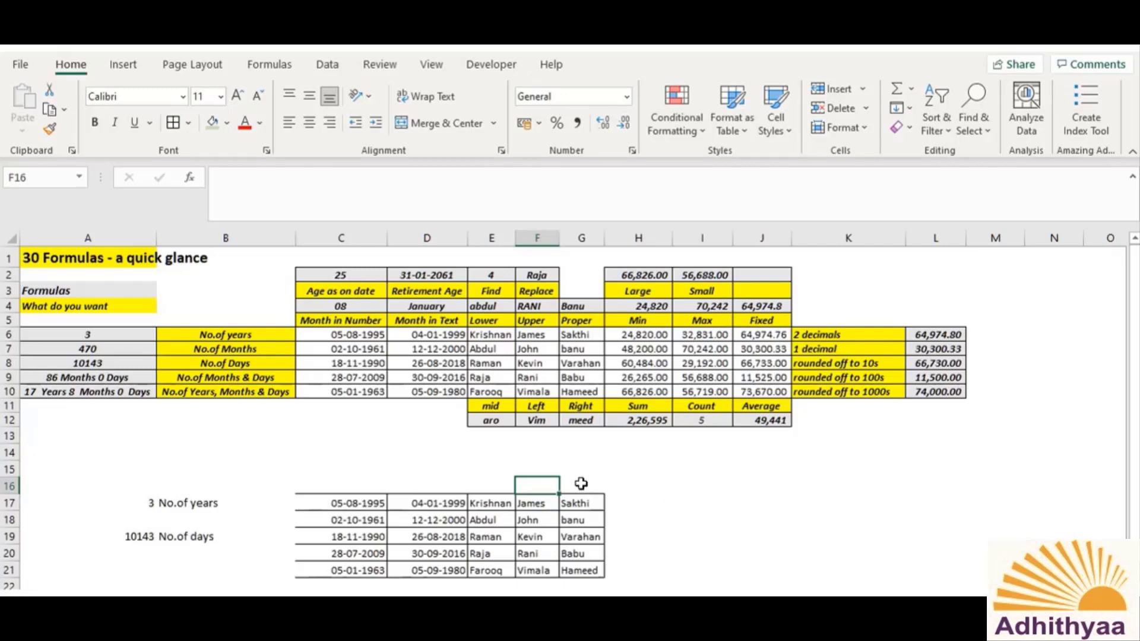
Enter the label "Proper" in G16, above the last column of copied names
left_click(580, 482)
type("Proper")
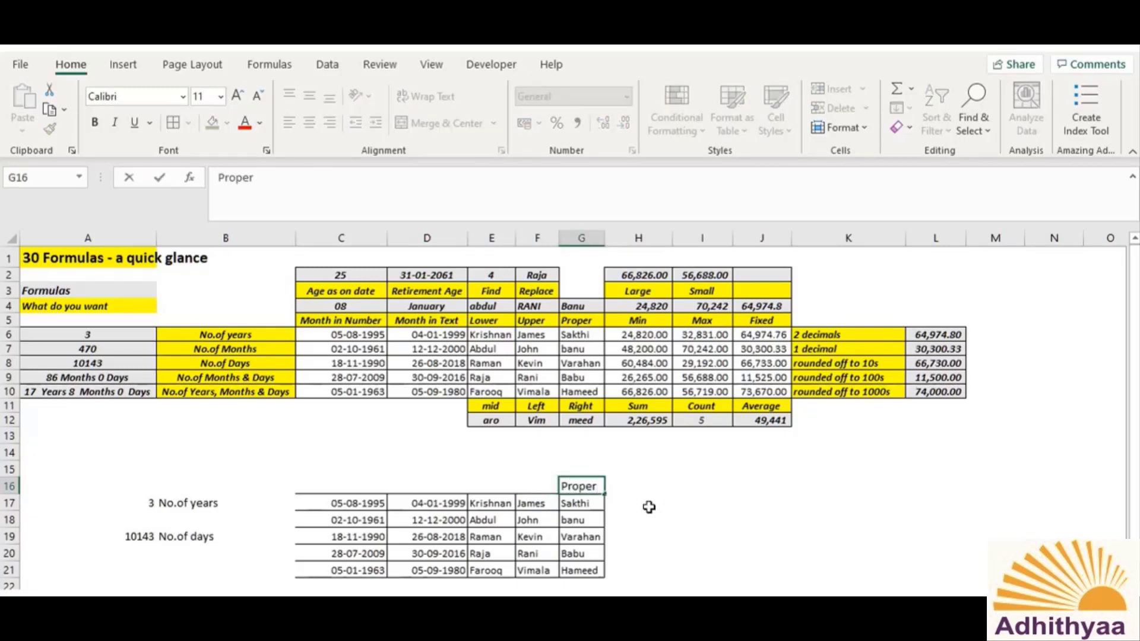
key("Return")
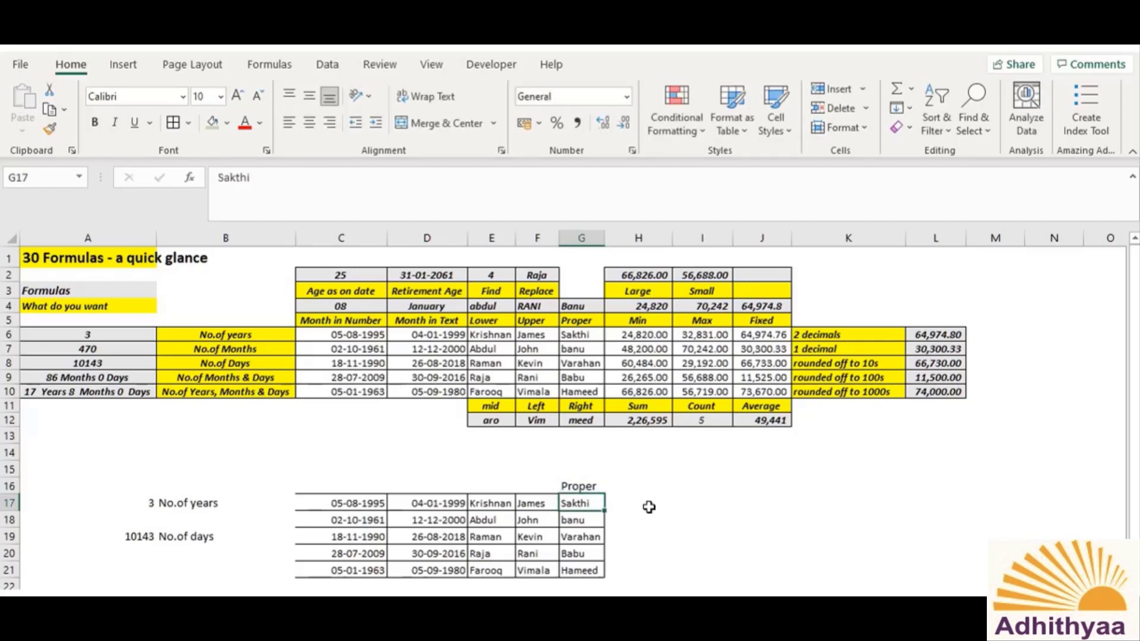
Convert the lowercase name in G18 to proper case by entering =PROPER(G18) in G15
key("Down")
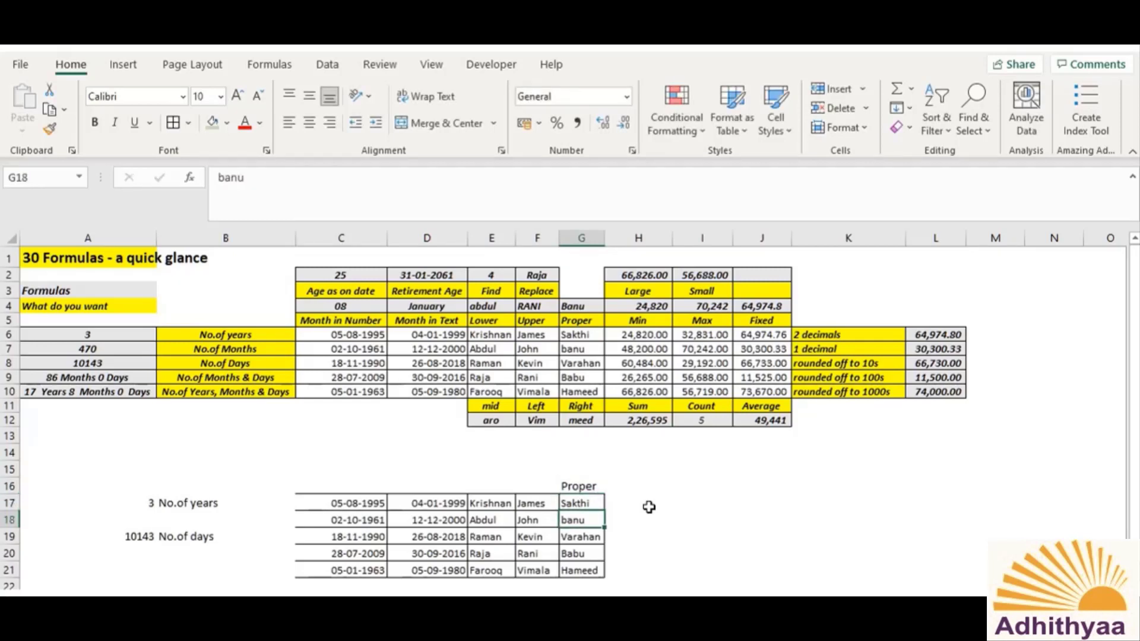
key("Up")
key("Up")
key("Up")
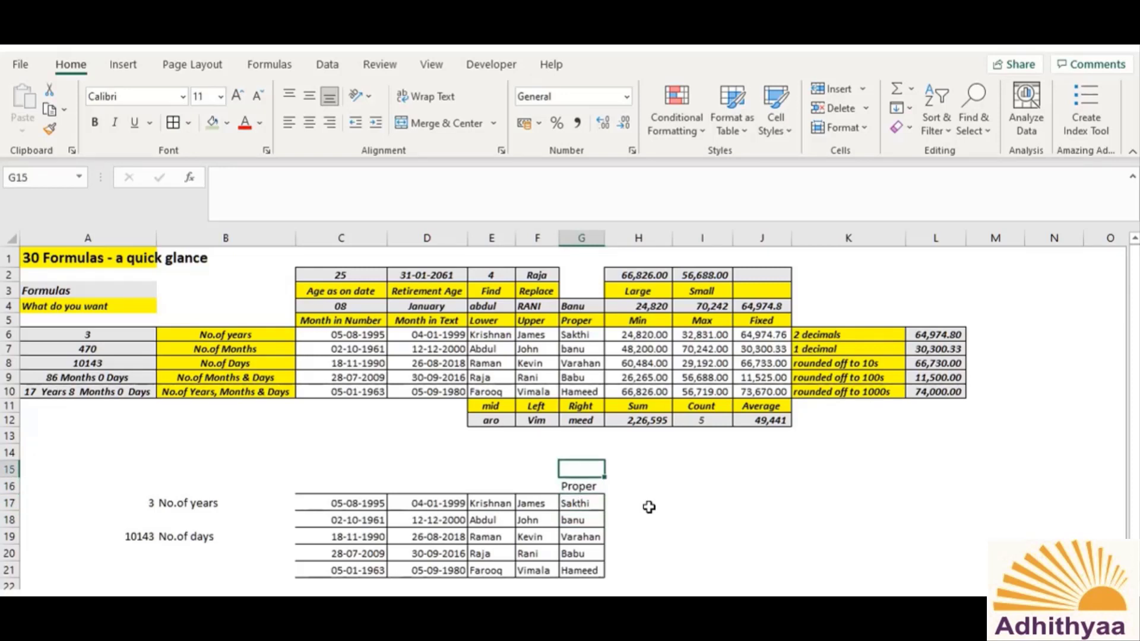
type("=proper")
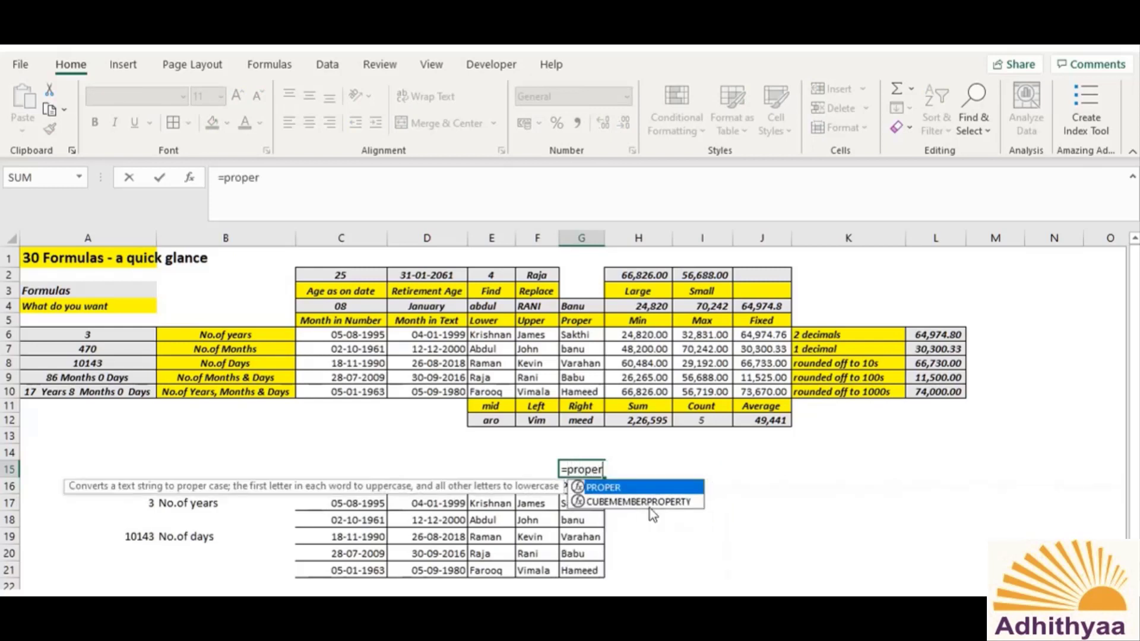
type("(")
left_click(578, 522)
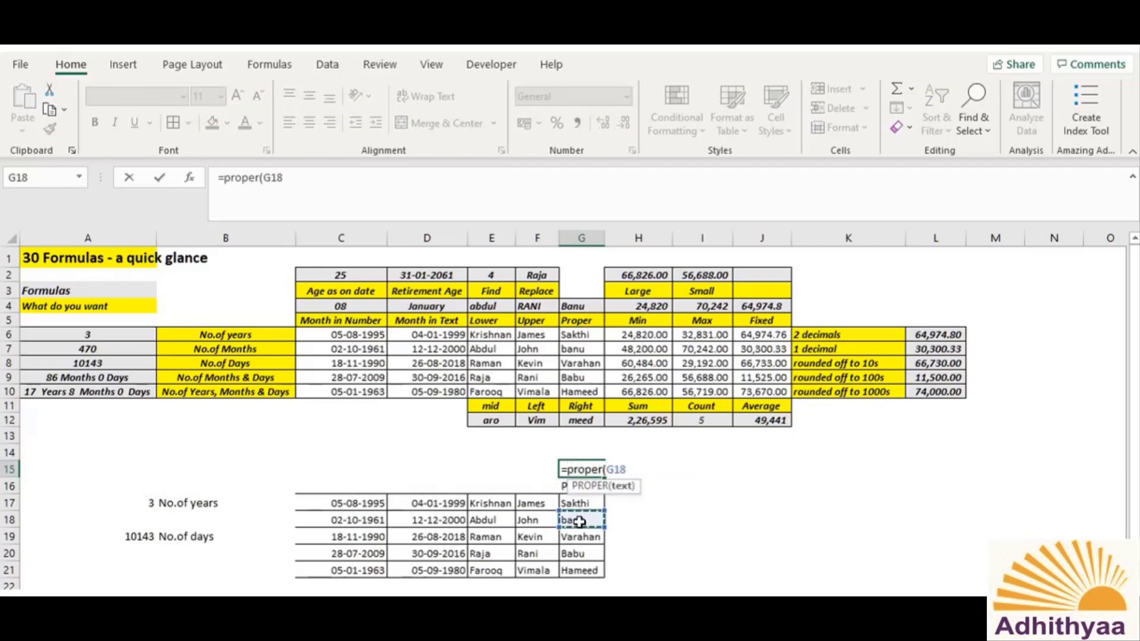
type(")")
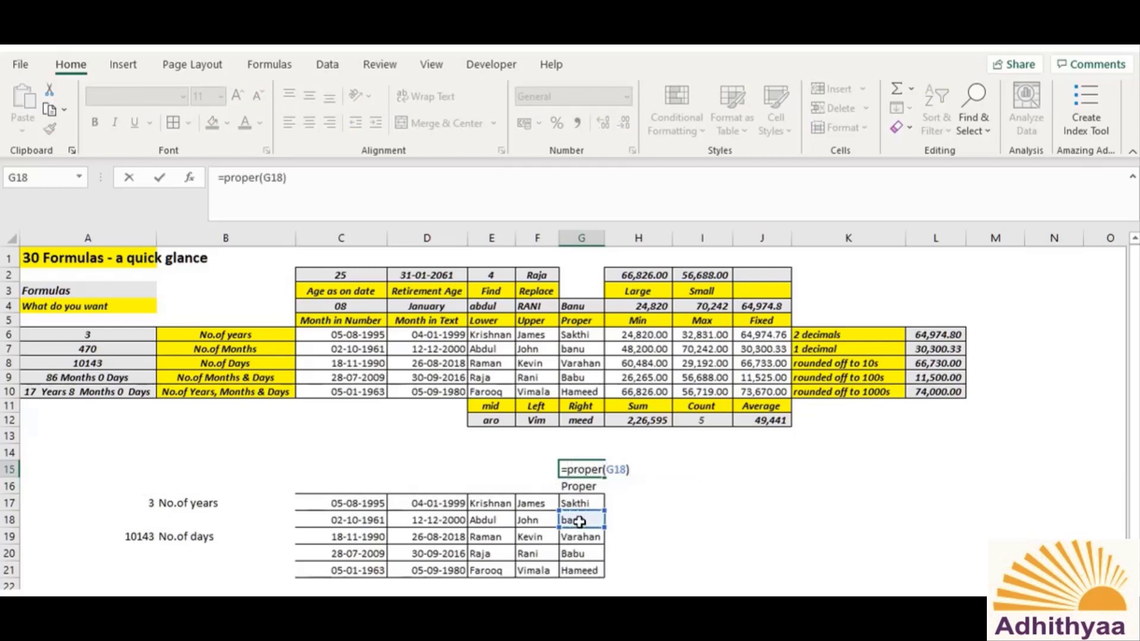
key("Return")
key("Down")
key("Down")
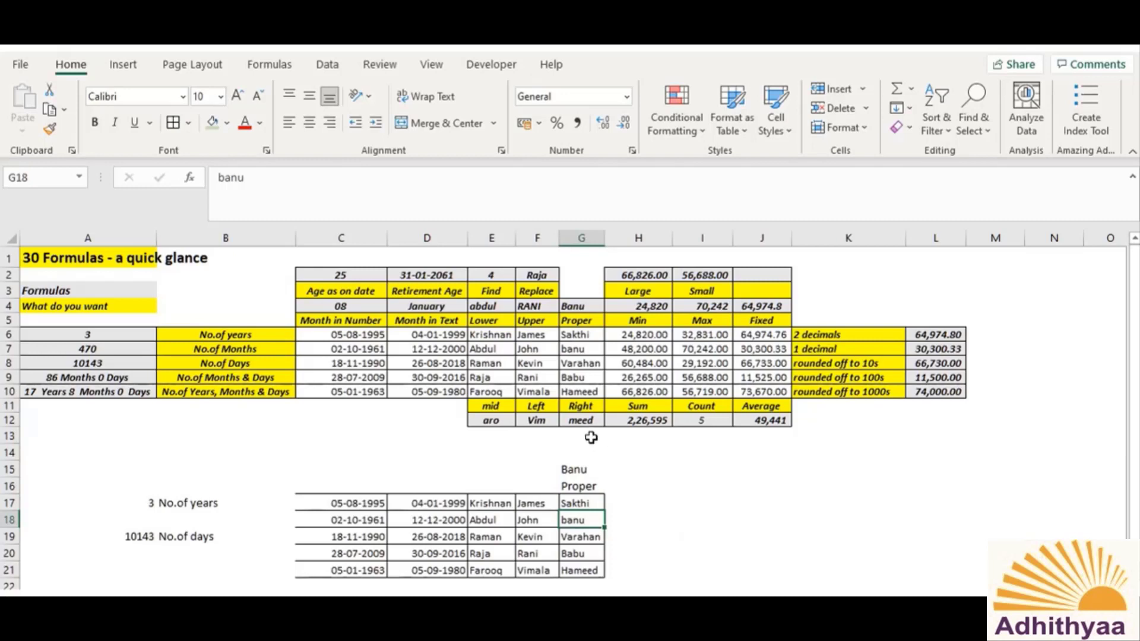
left_click(582, 470)
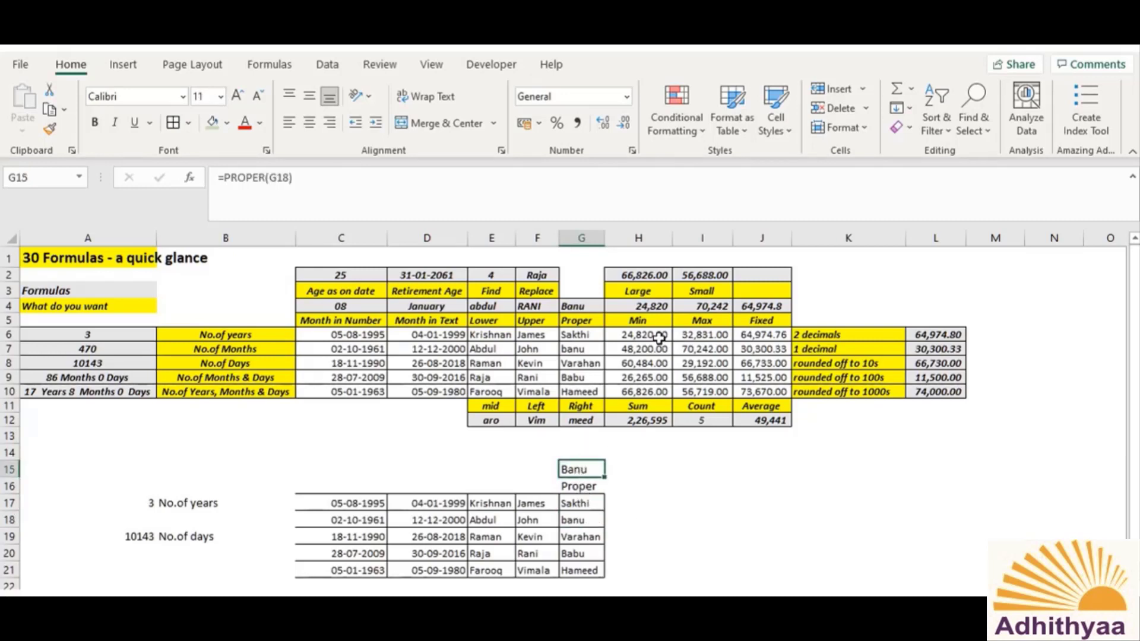
Copy the three columns of amounts in H6:J10 to the empty area starting at H17
left_click_drag(653, 336, 768, 395)
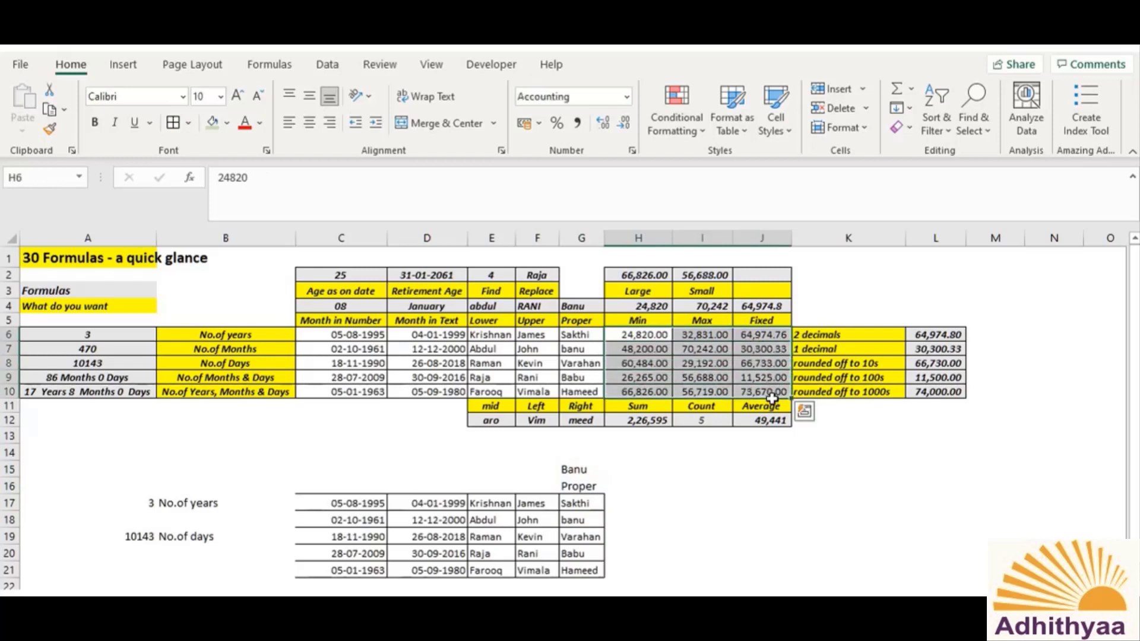
key("ctrl+c")
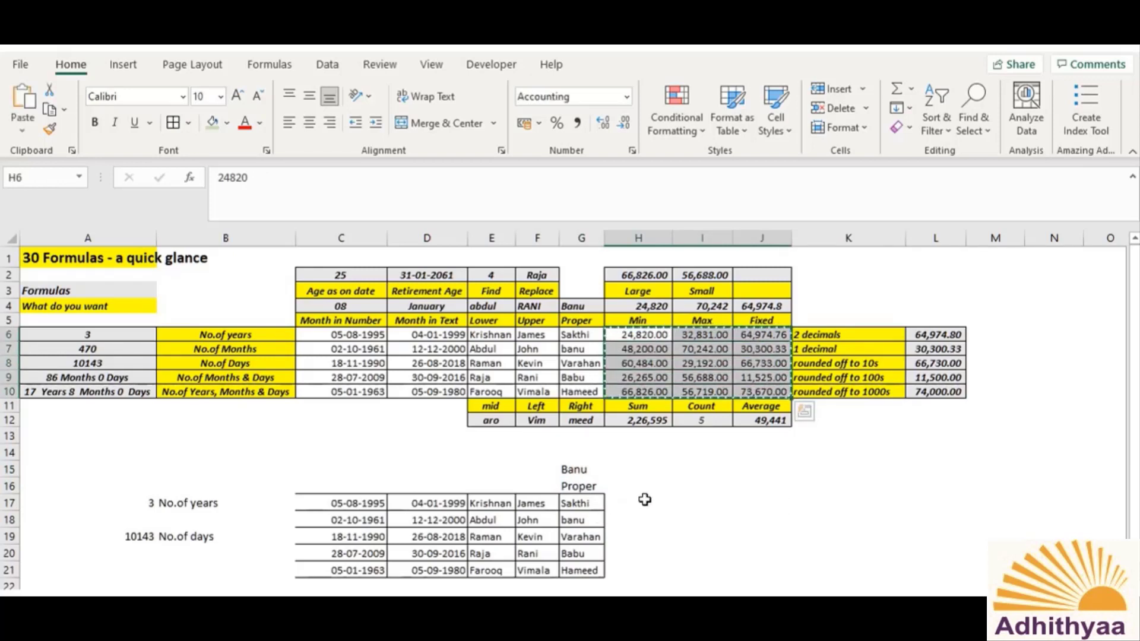
left_click(645, 500)
key("ctrl+v")
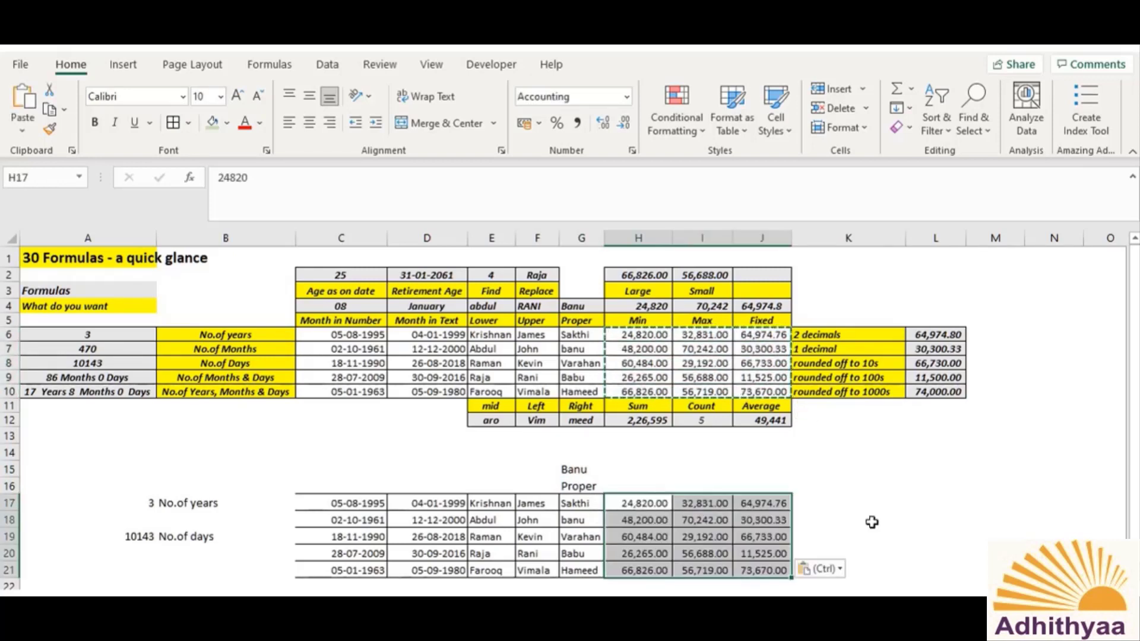
left_click(869, 521)
key("Escape")
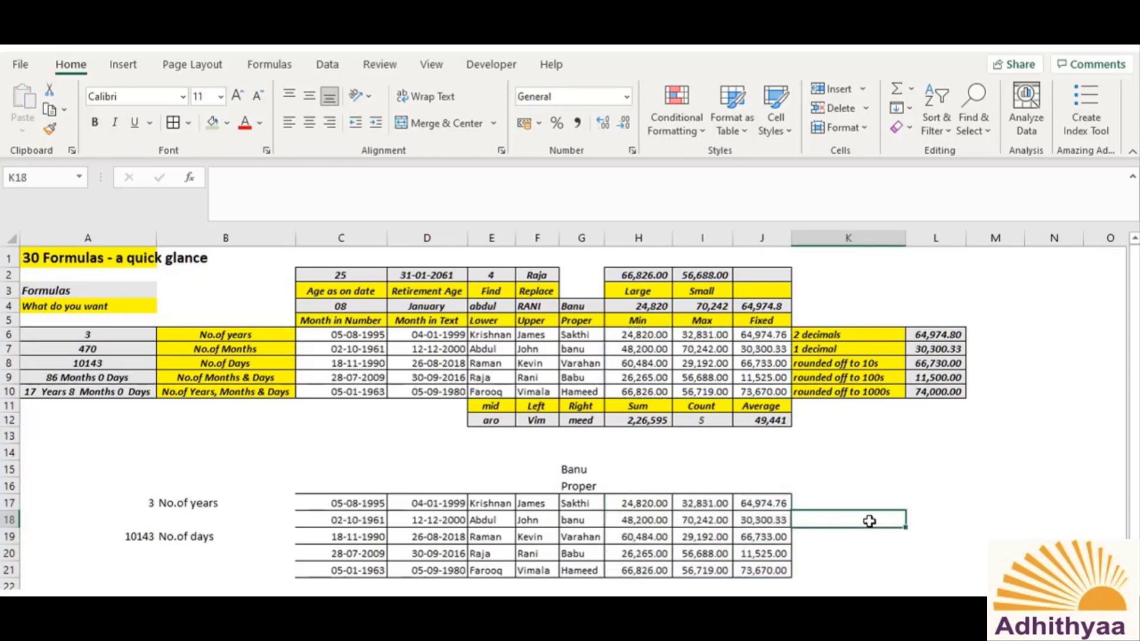
Enter the label "Count" in I16, above the middle column of copied amounts
left_click_drag(710, 503, 710, 570)
left_click(703, 487)
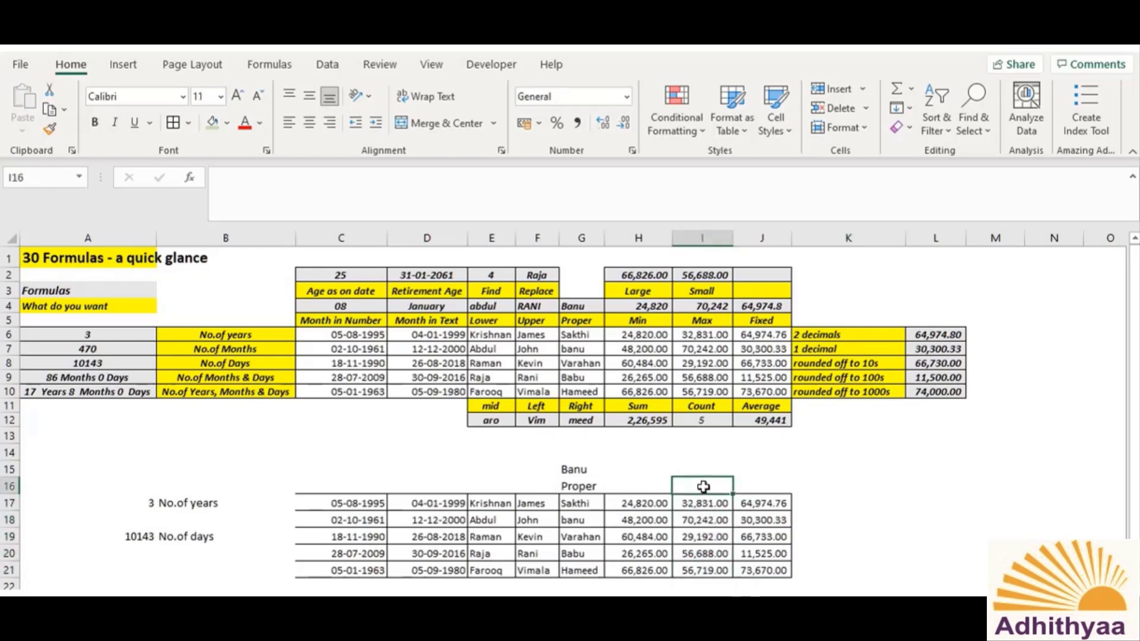
type("Count")
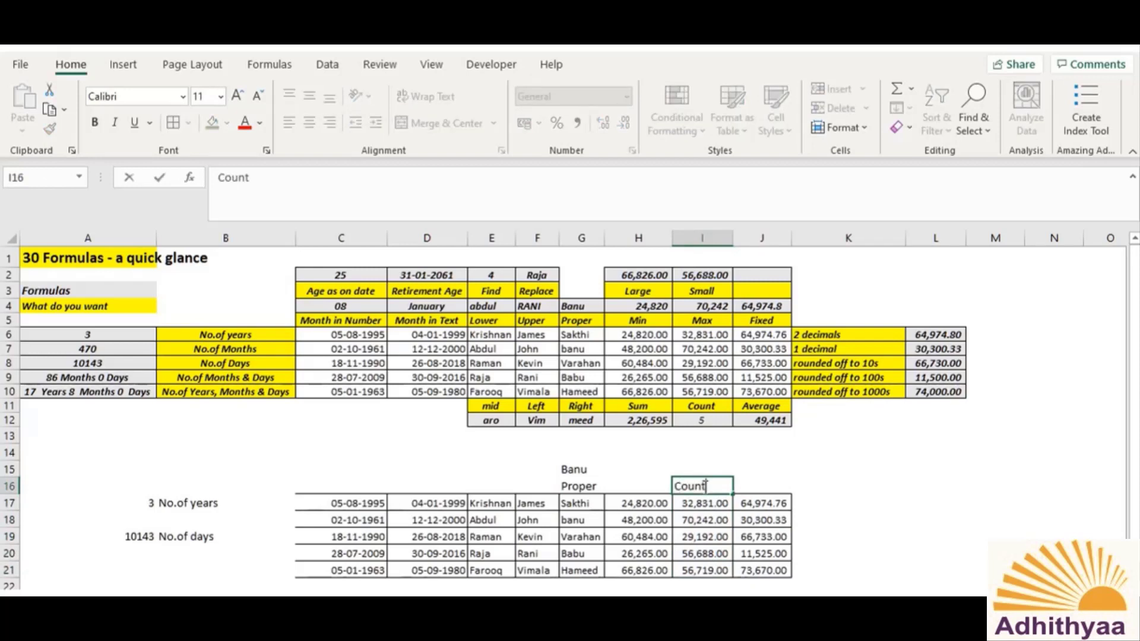
key("Return")
Count the copied amounts in I17:I21 by entering =COUNT(I17:I21) in I15
key("Up")
key("Up")
type("=")
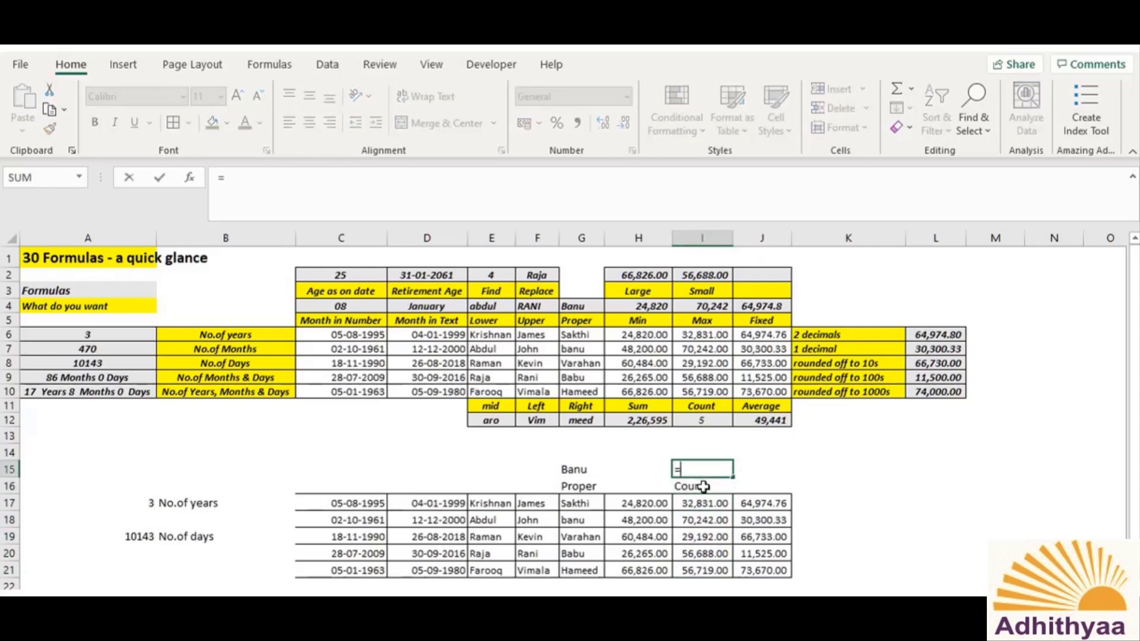
type("count(")
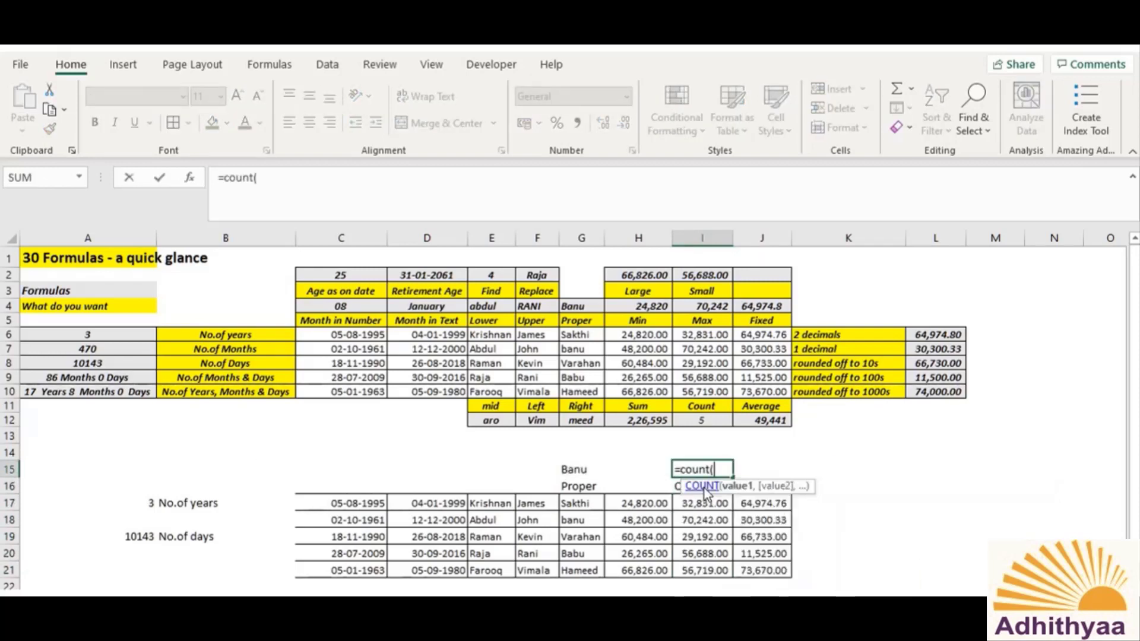
left_click_drag(704, 503, 717, 563)
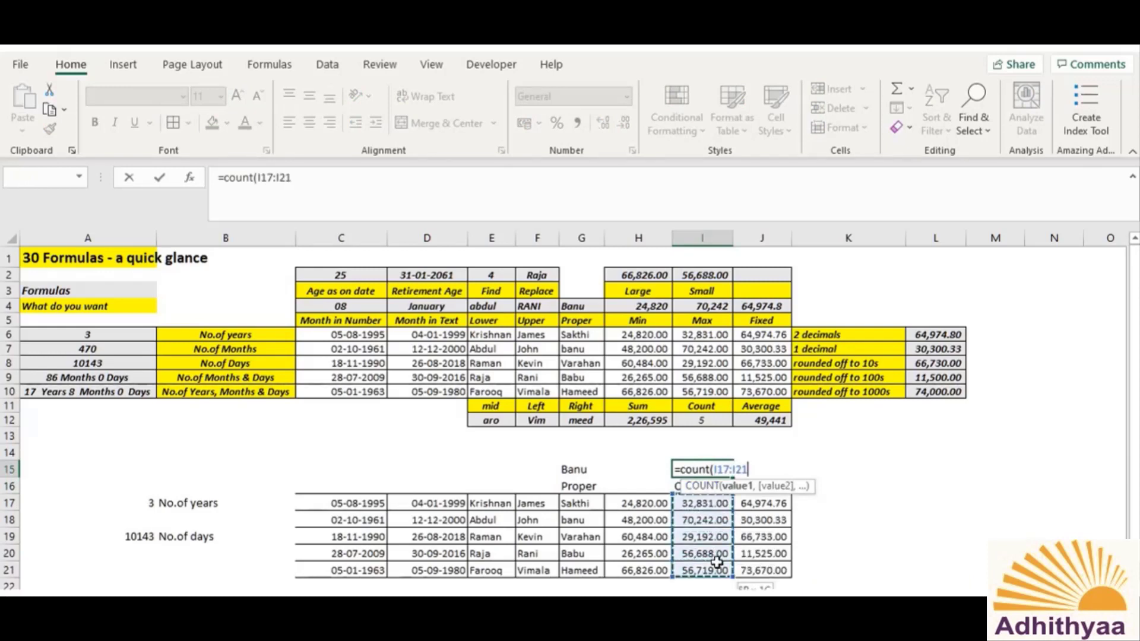
type(")")
key("Return")
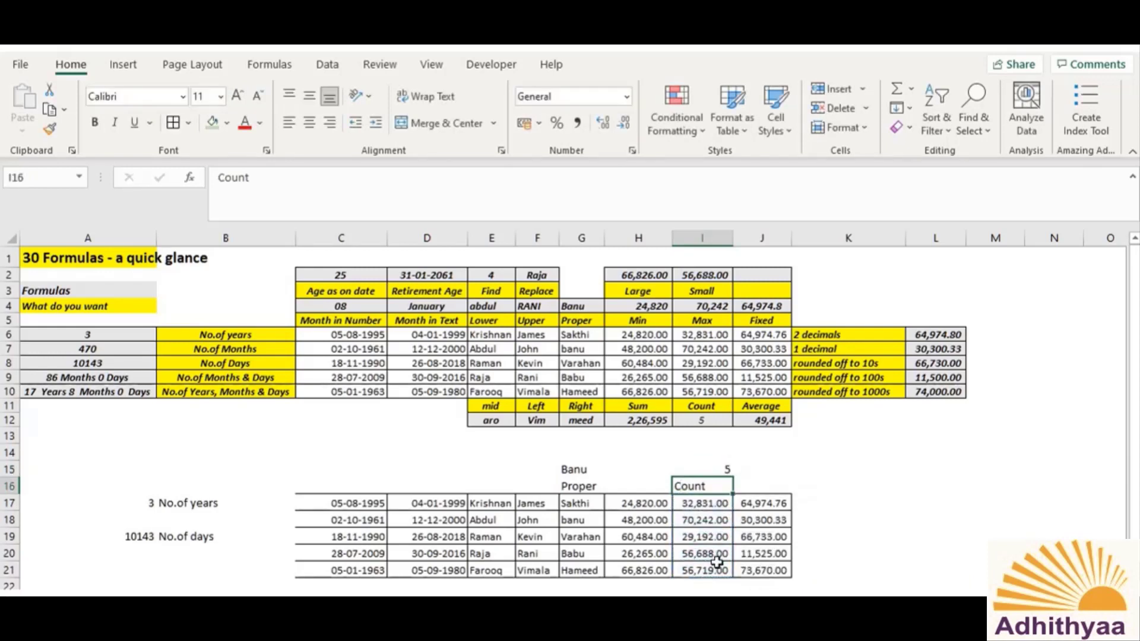
key("Up")
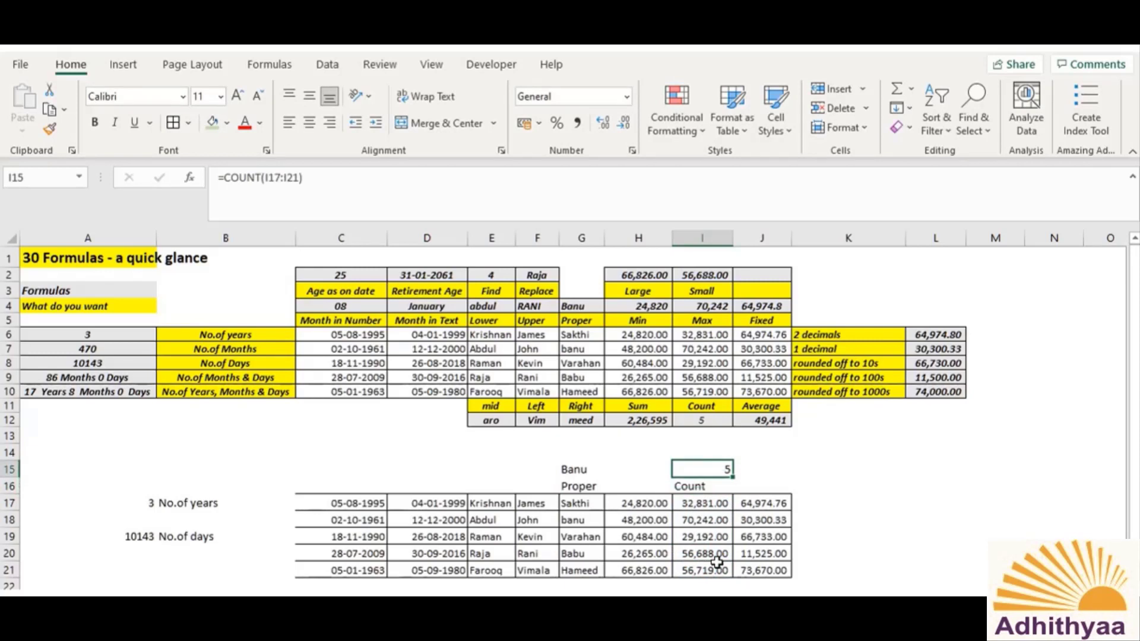
Find the smallest amount in the first copied column by entering =MIN(H17:H21) in H22
key("Down")
key("Down")
key("Down")
key("Down")
key("Down")
key("Down")
key("Down")
key("Down")
key("Down")
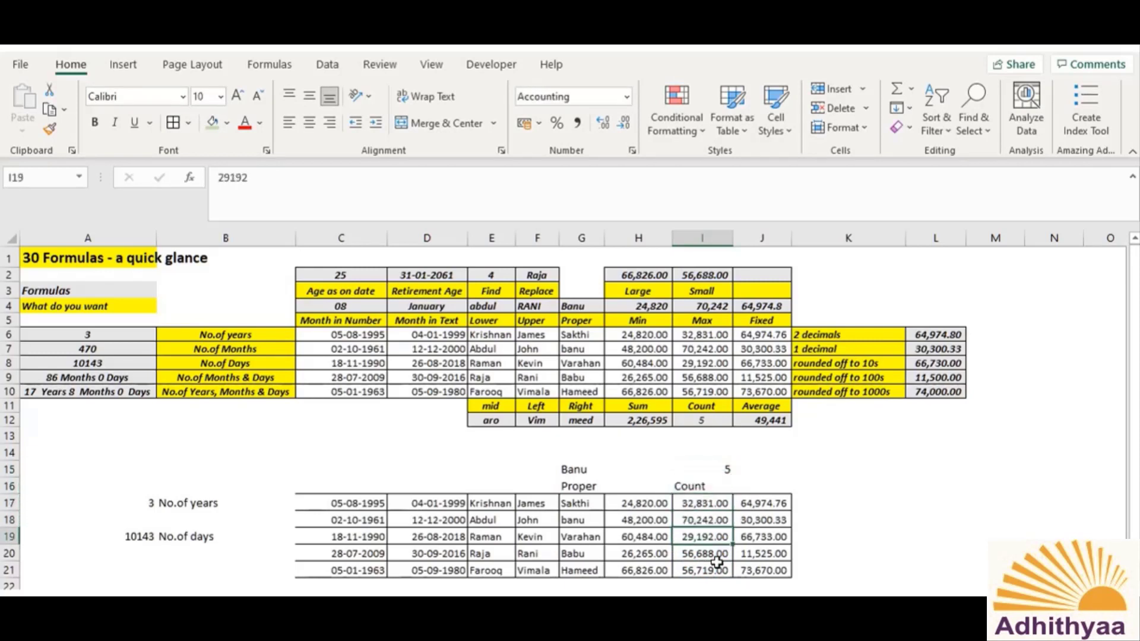
key("Up")
key("Up")
key("Up")
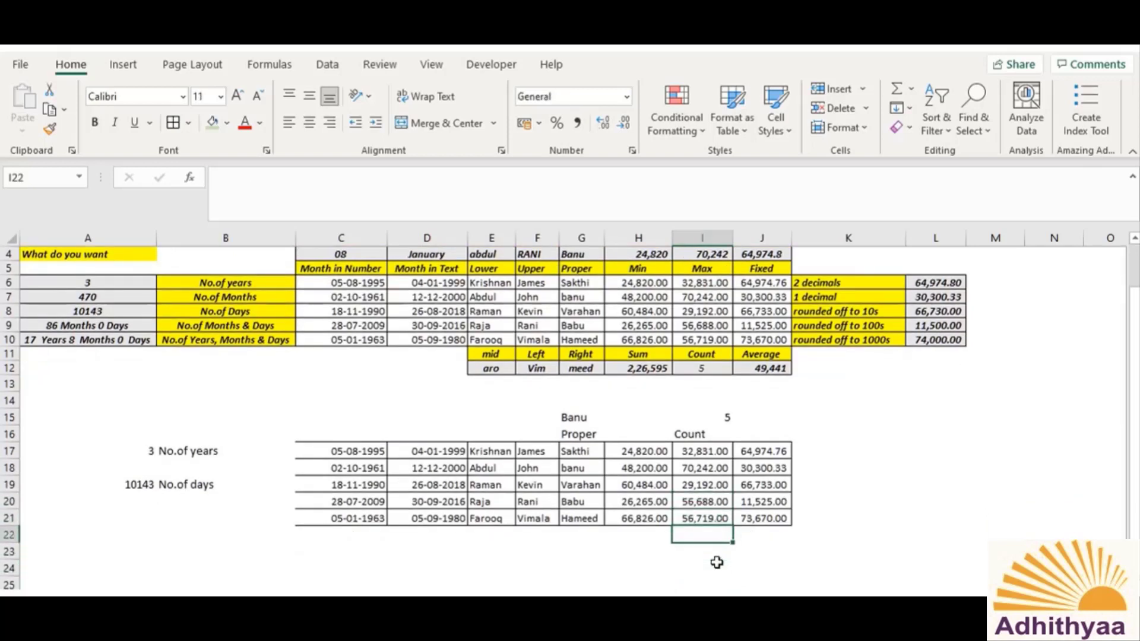
key("Left")
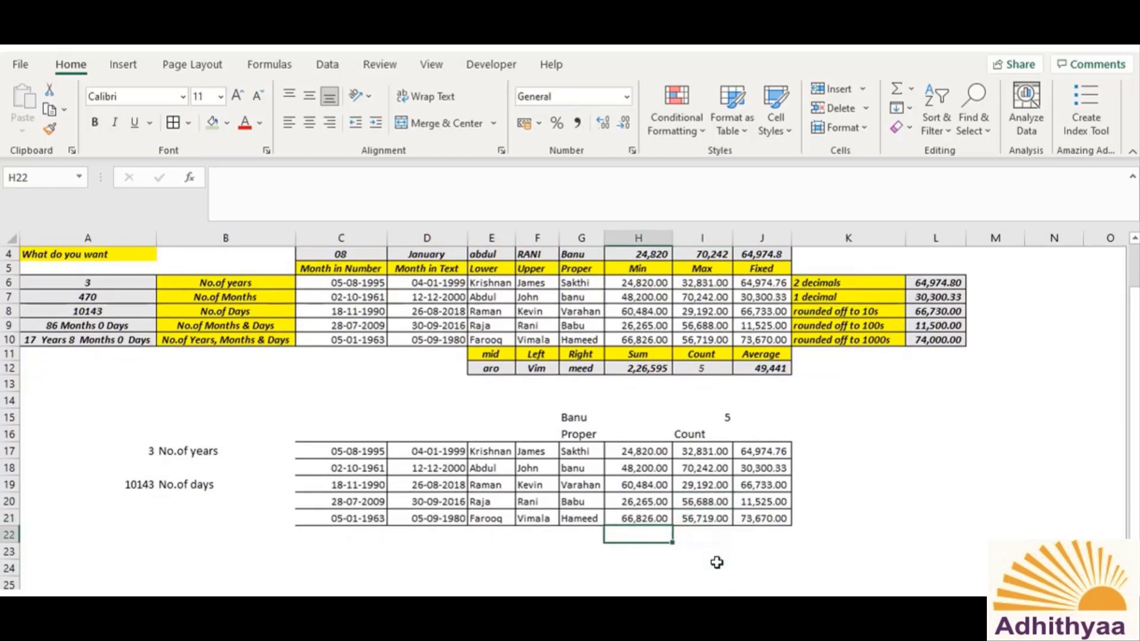
type("=min(")
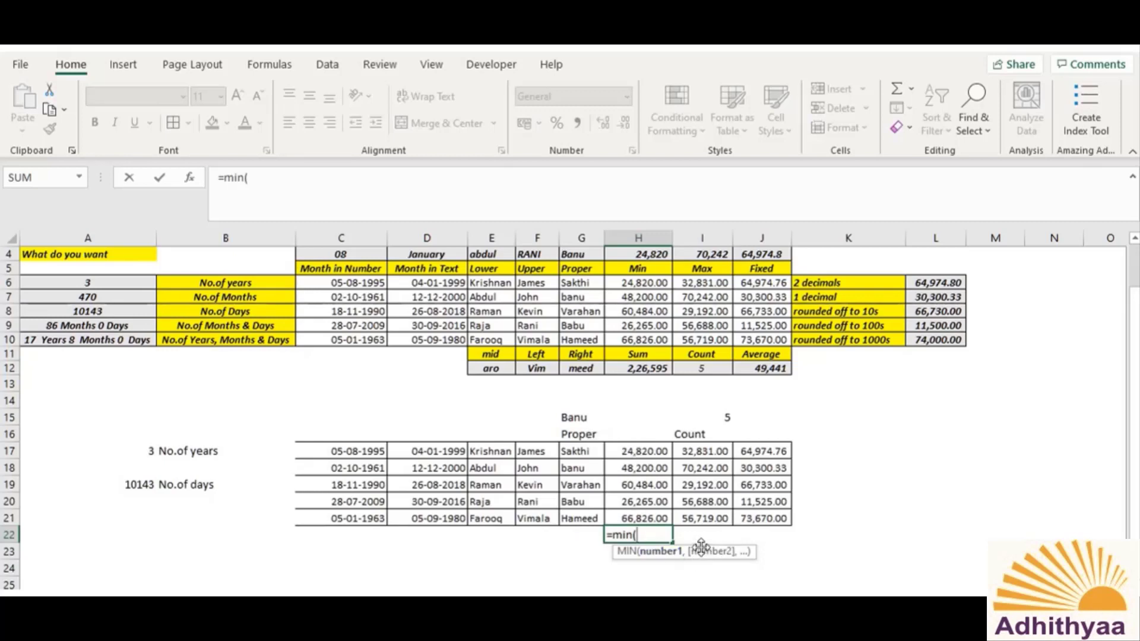
left_click_drag(701, 547, 993, 542)
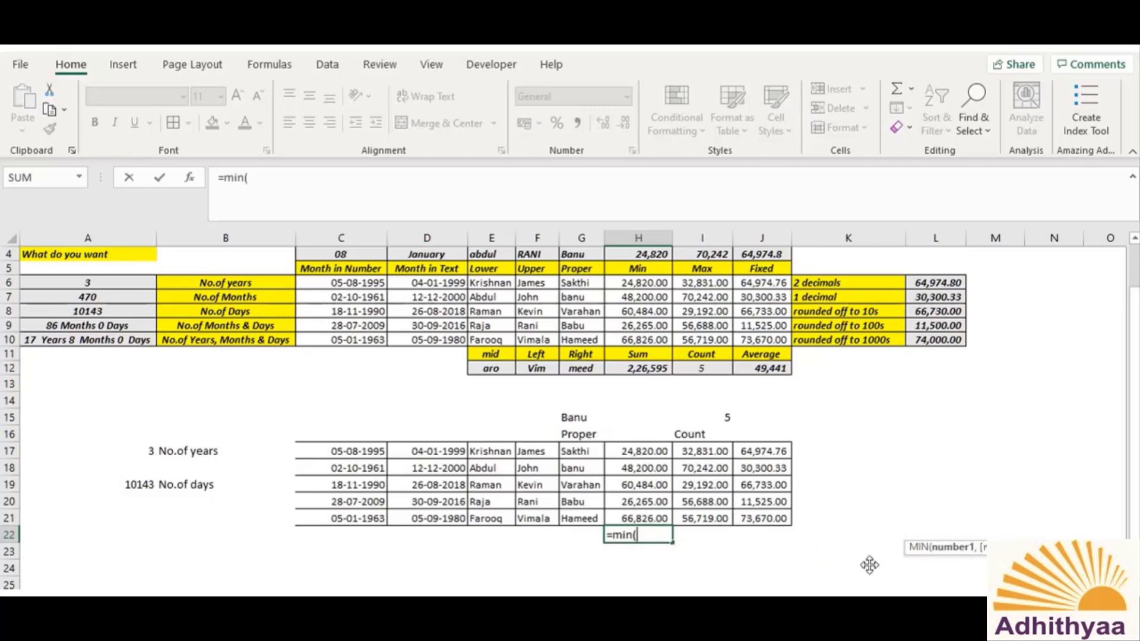
left_click_drag(636, 450, 646, 516)
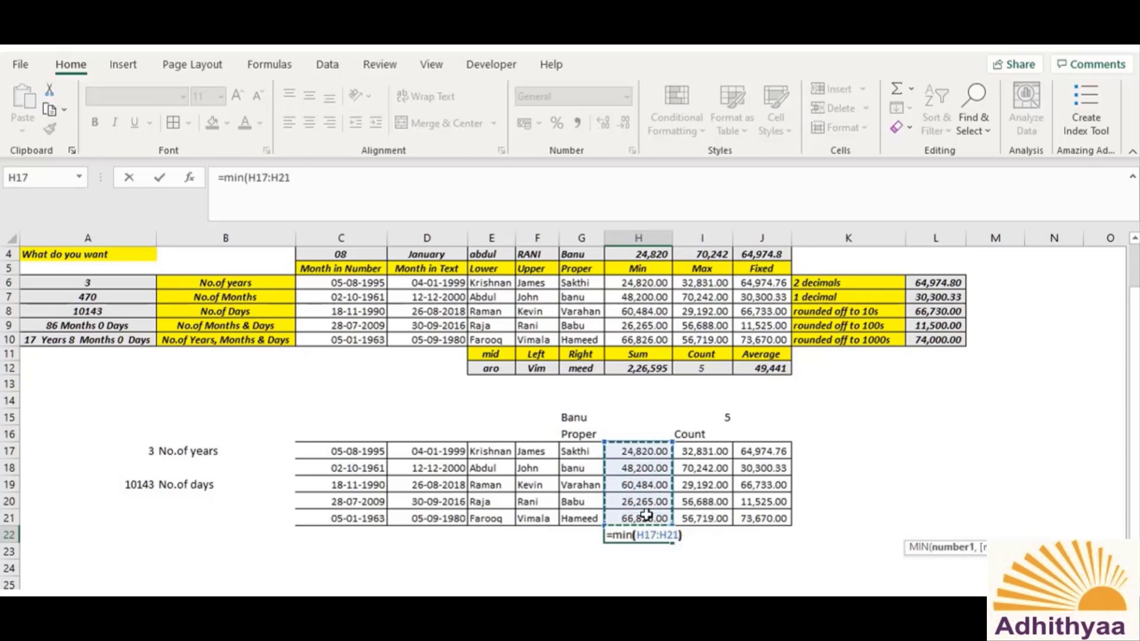
type(")")
key("Return")
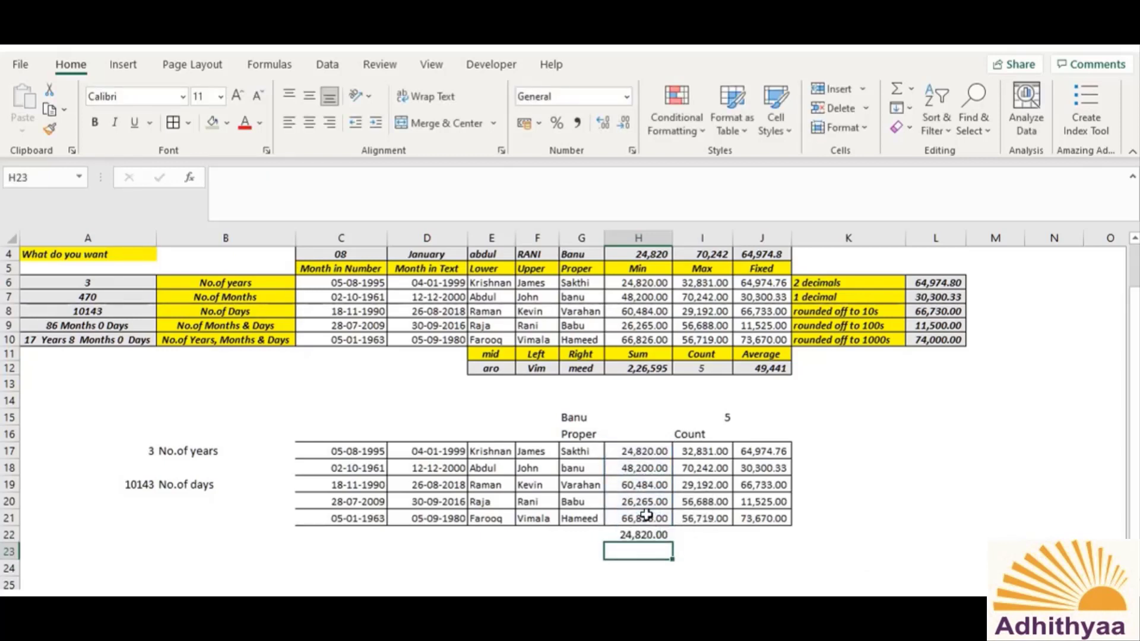
key("Up")
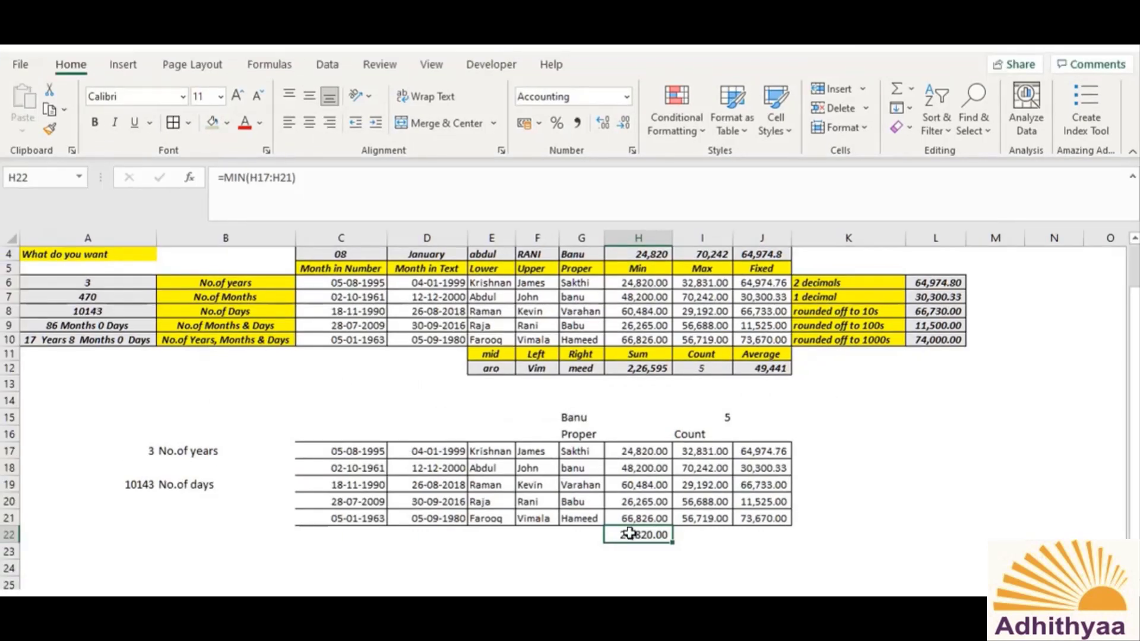
Move the minimum formula from H22 to H23 and enter the label "Min" in H22
key("ctrl+c")
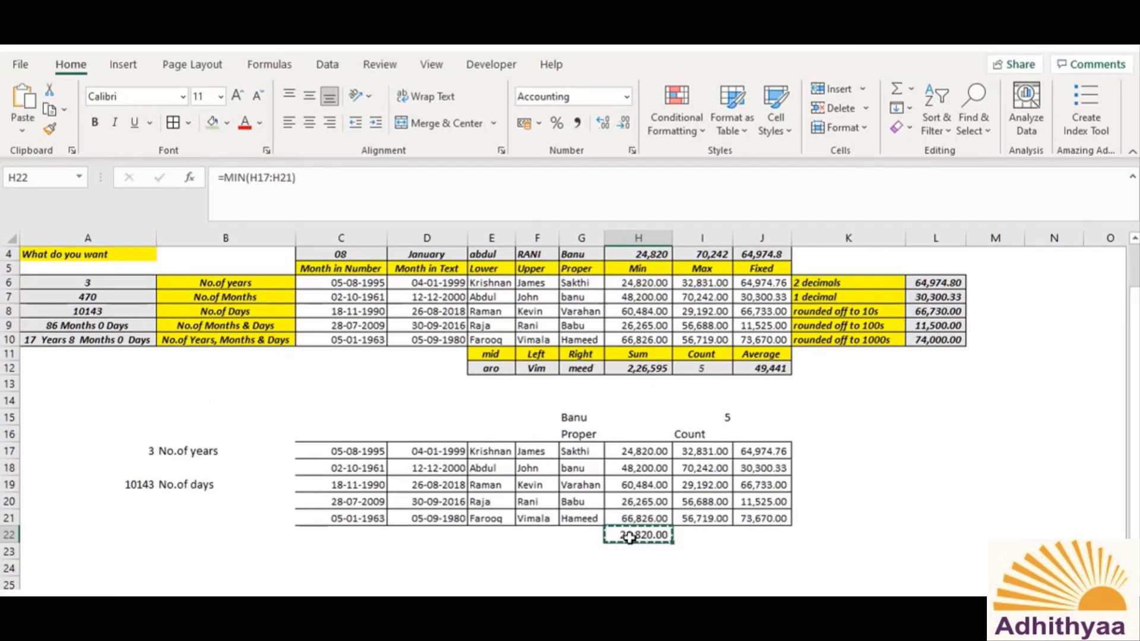
left_click(638, 551)
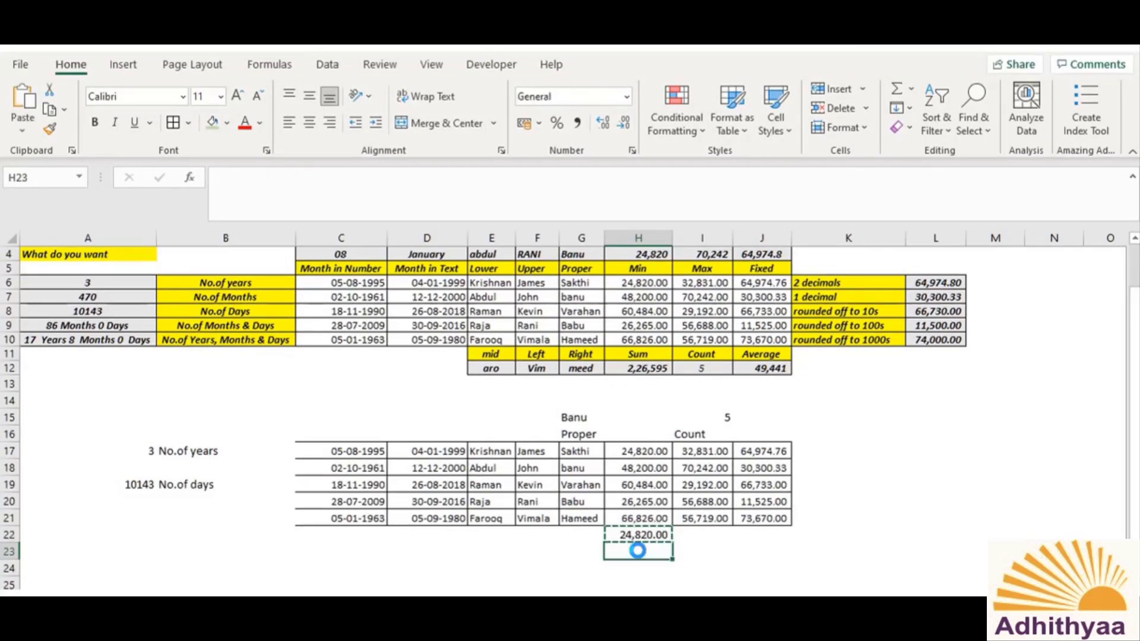
key("ctrl+v")
left_click(641, 532)
type("Mi")
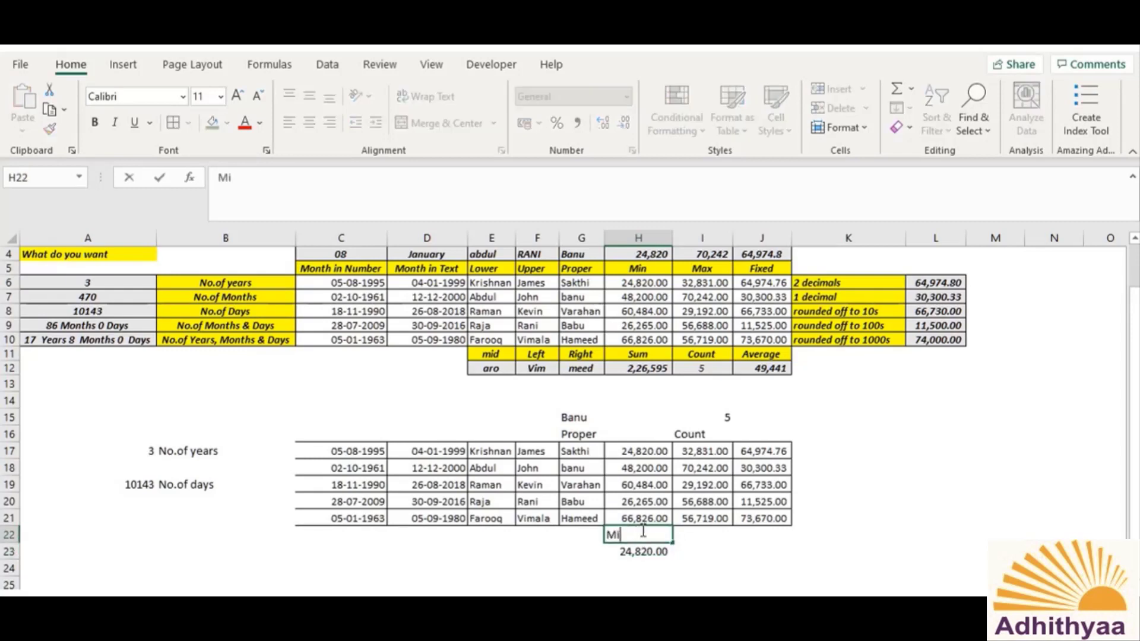
key("Return")
key("Up")
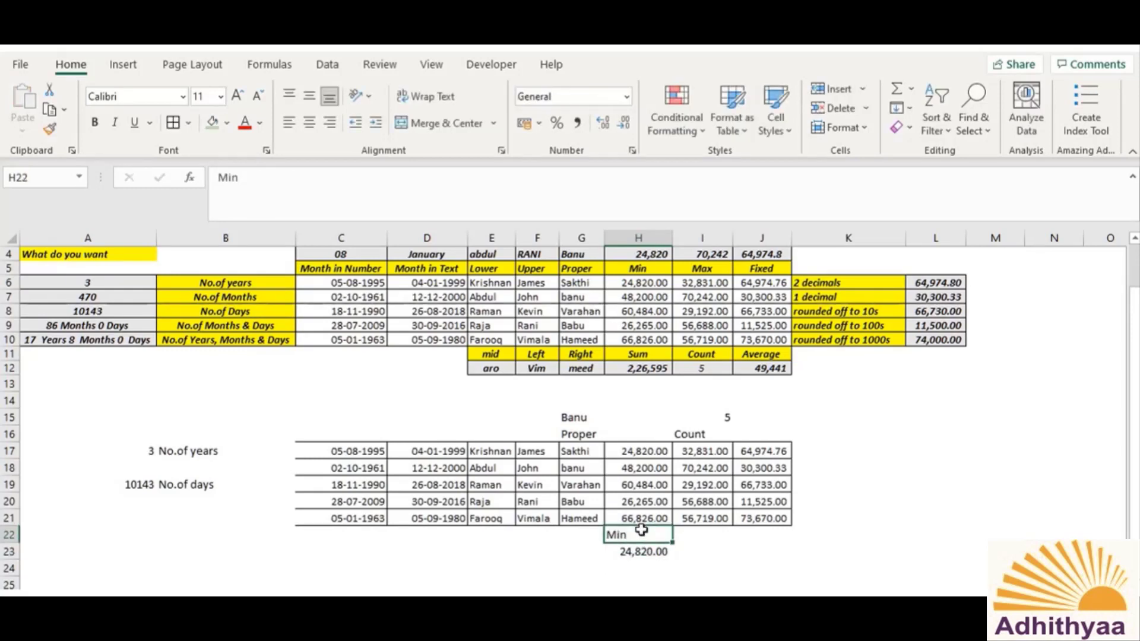
Enter the label "rounded off to 100s" in K20, beside the last column of copied amounts
key("Right")
key("Right")
key("Right")
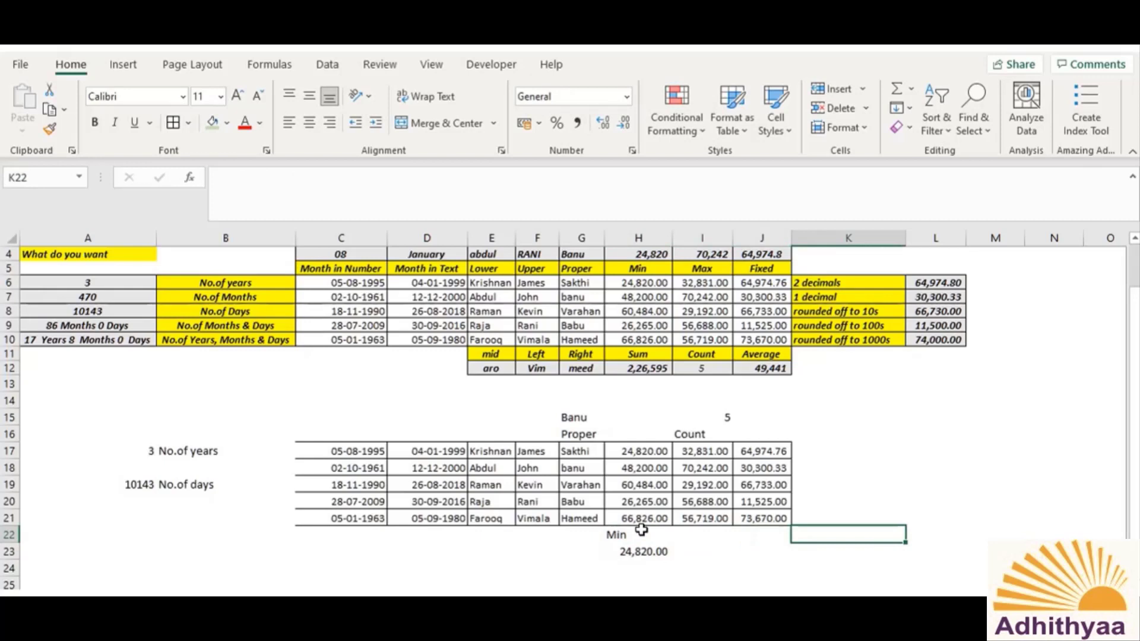
key("Up")
key("Up")
key("Up")
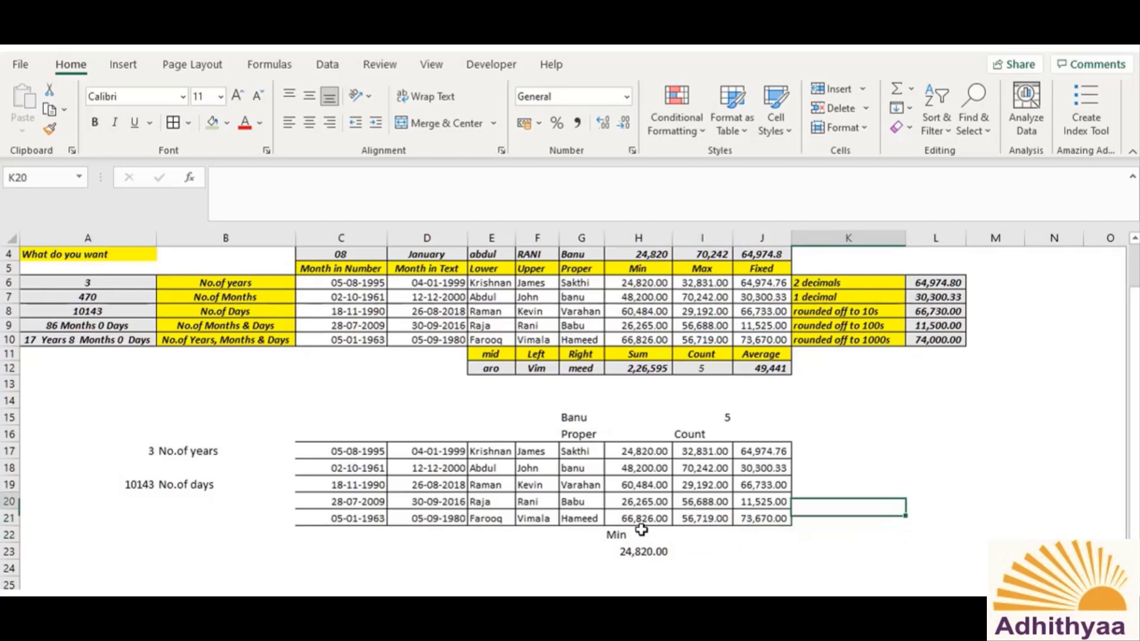
key("Down")
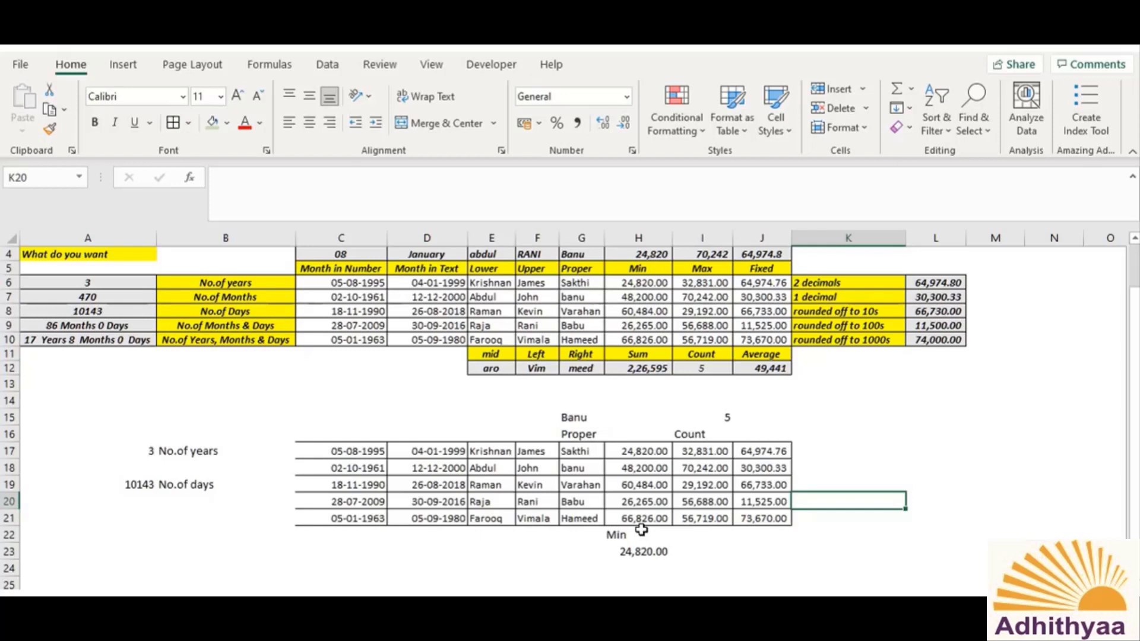
key("Left")
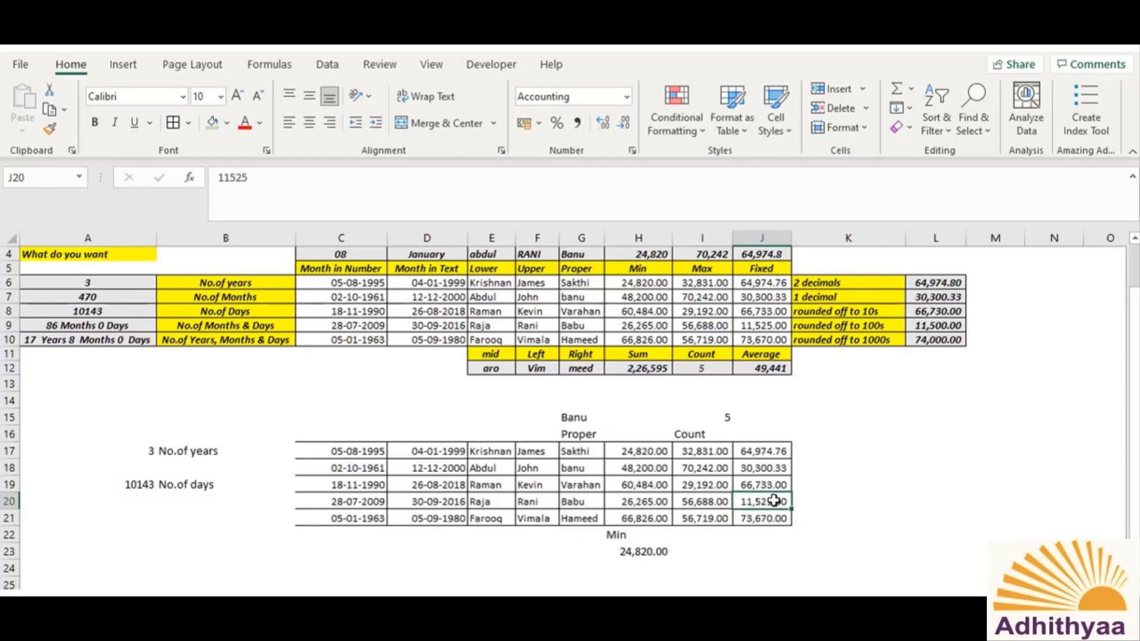
left_click(807, 503)
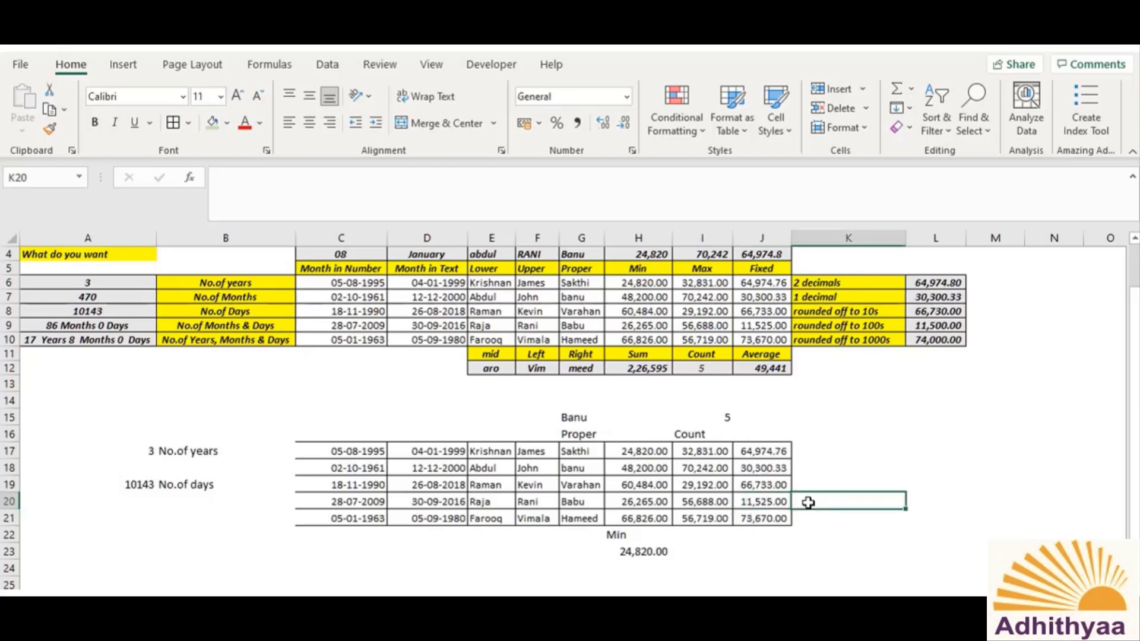
type("rounded off to 100s")
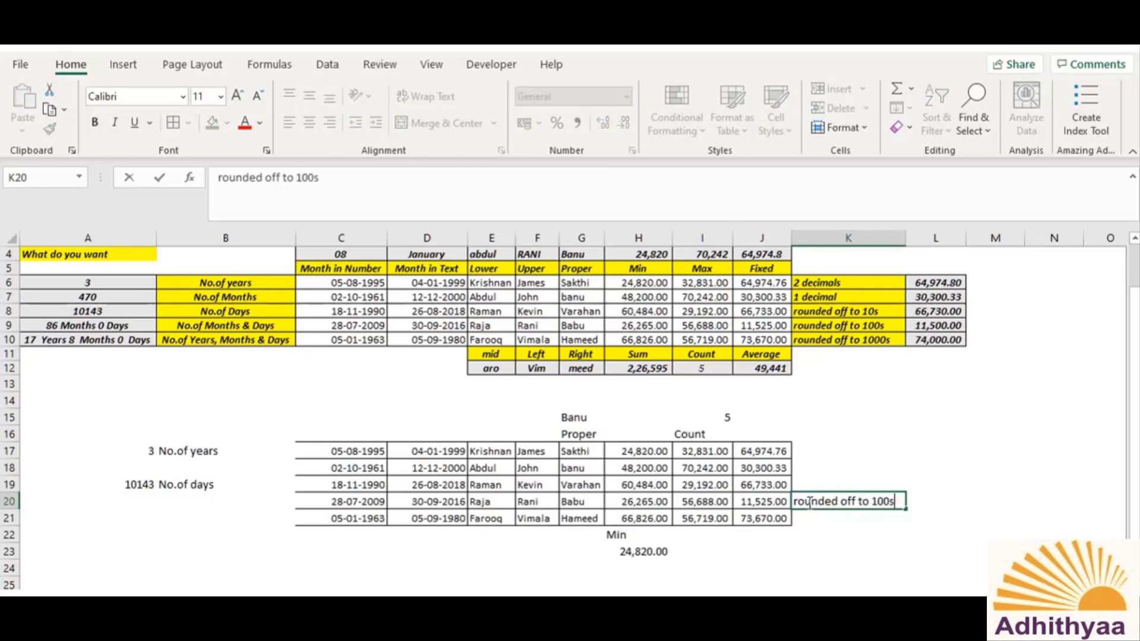
key("Tab")
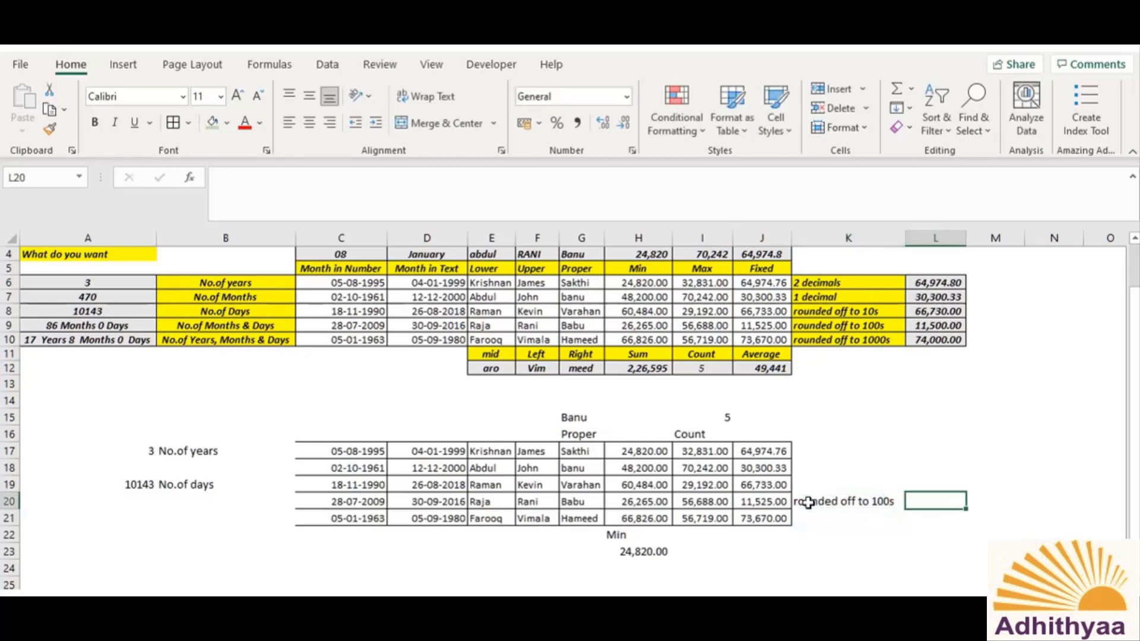
Round the amount in J20 to the nearest hundred by entering =ROUND(J20,-2) in L20
type("=round")
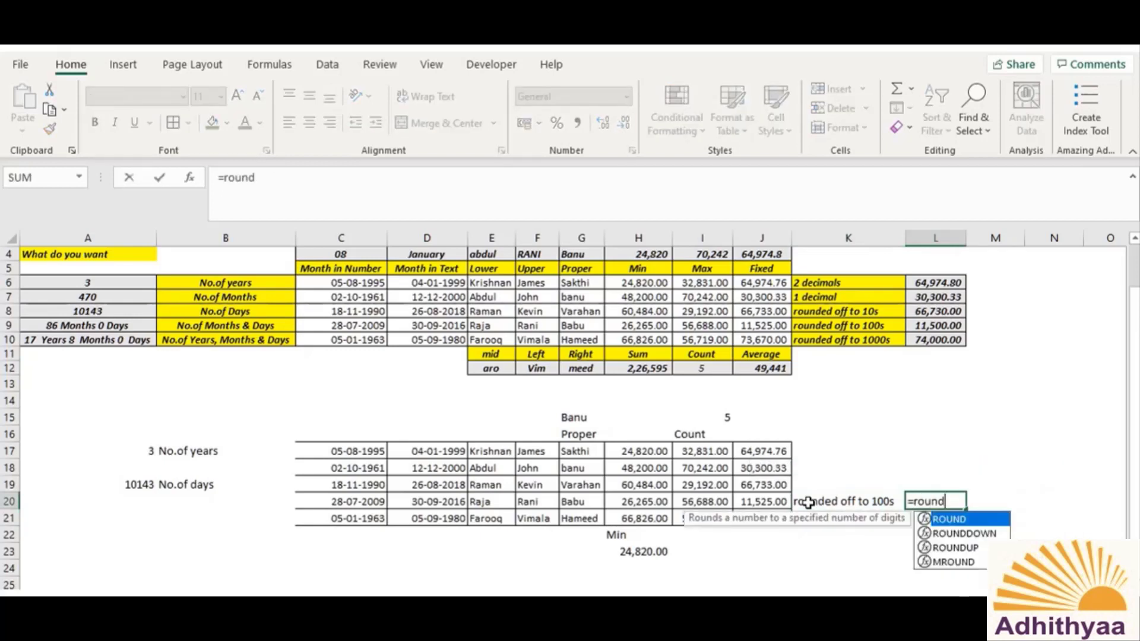
type("(")
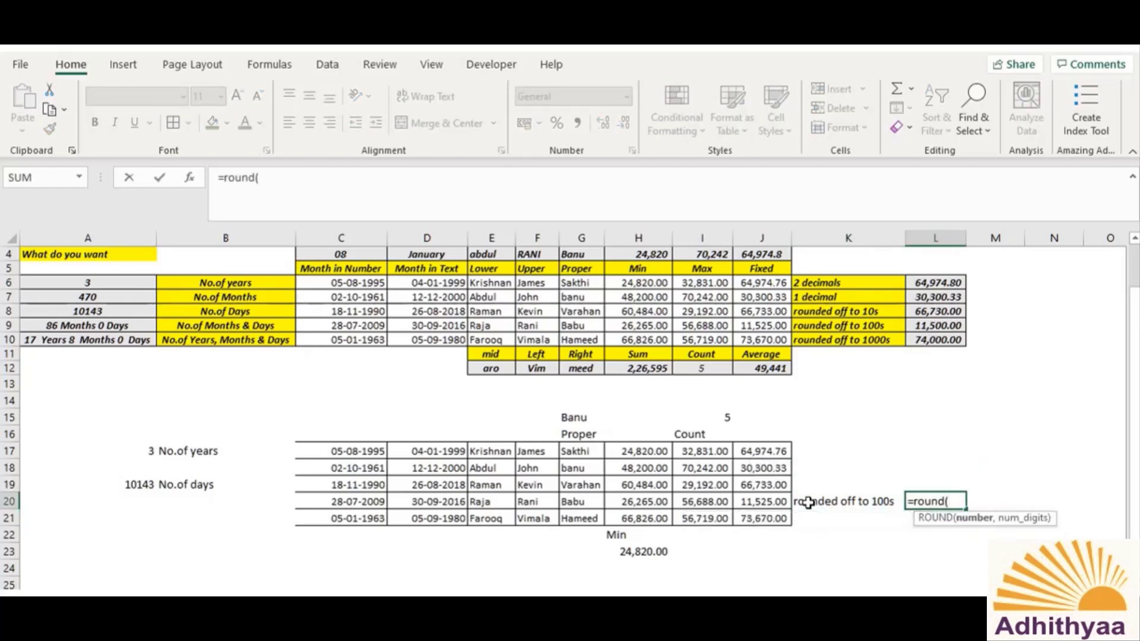
left_click(765, 503)
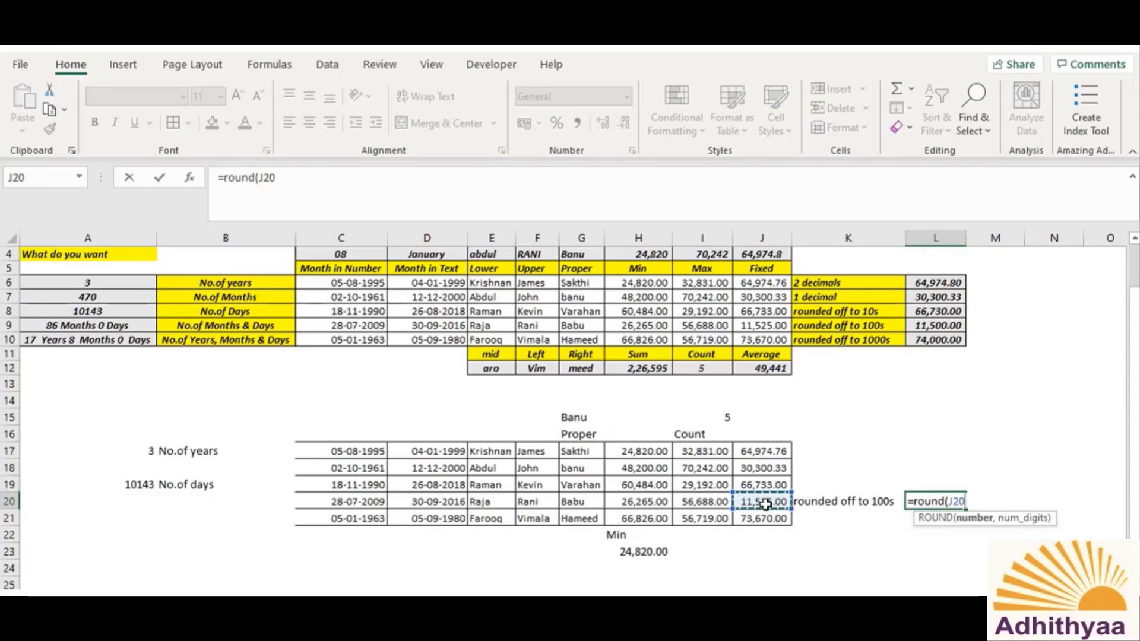
type(",")
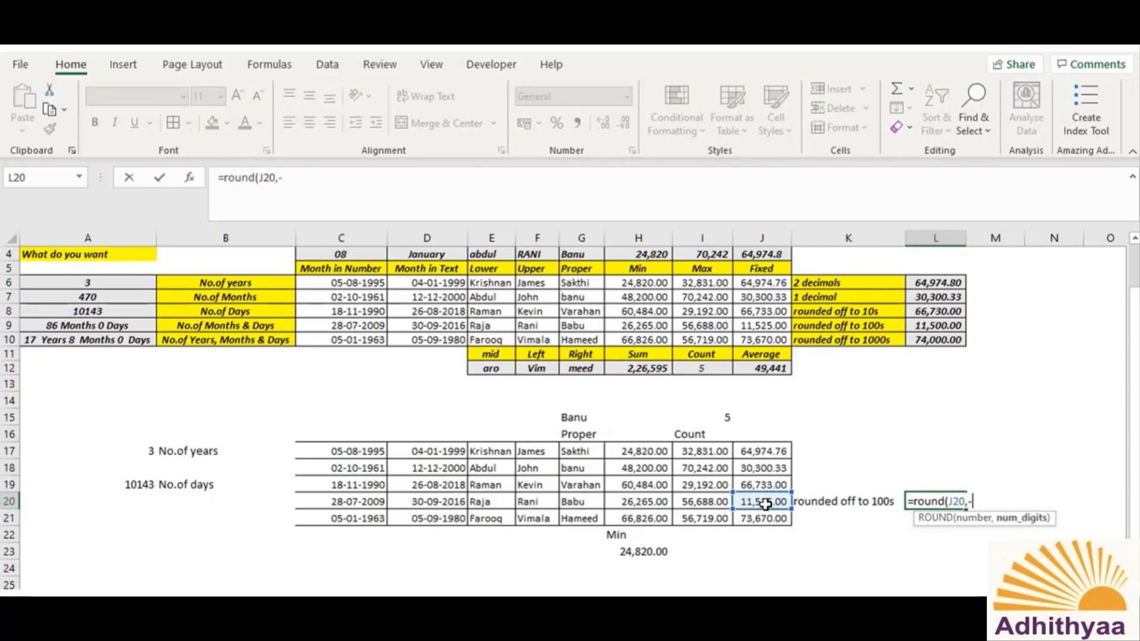
type("-2)")
key("Return")
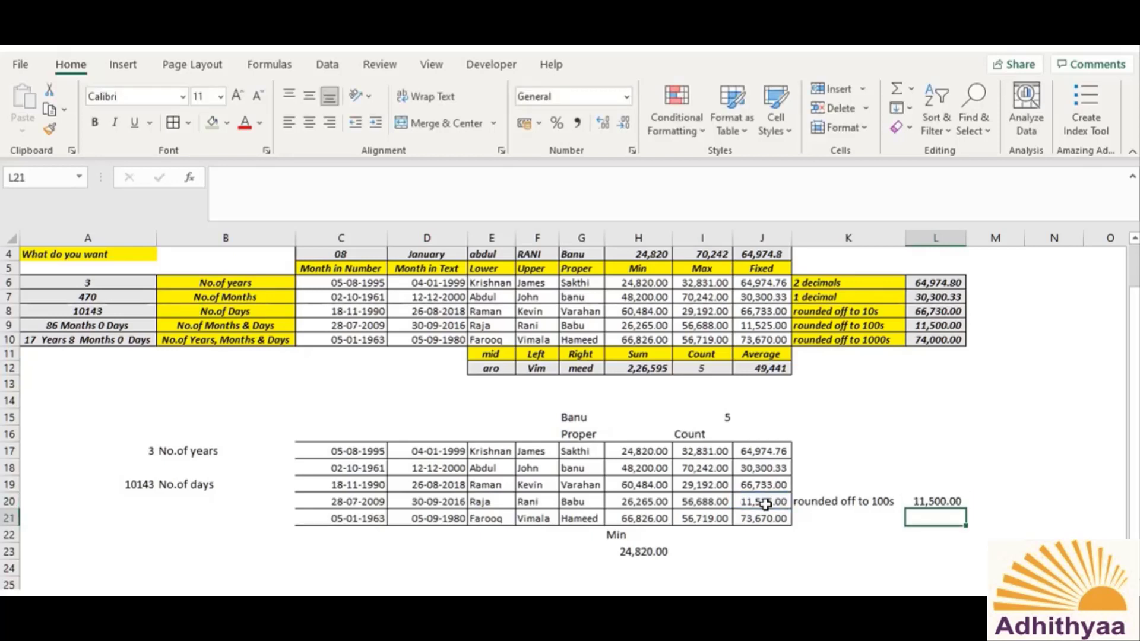
key("Up")
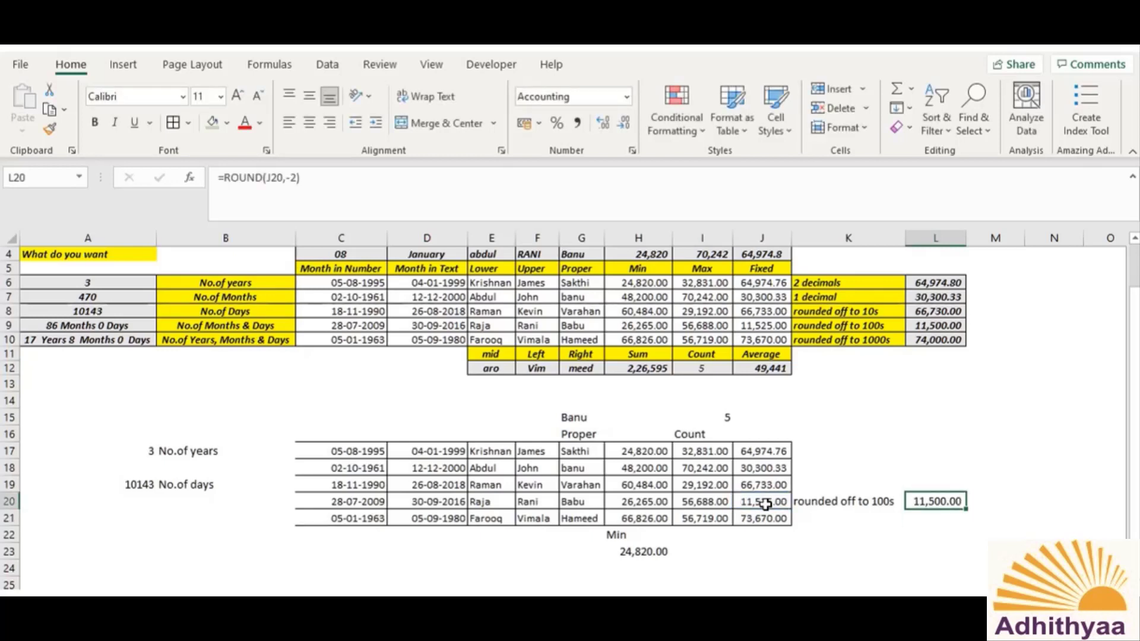
Examine the DATEDIF formula in A17 that calculates the number of years
key("Left")
key("Left")
key("Right")
key("Left")
key("Left")
key("Left")
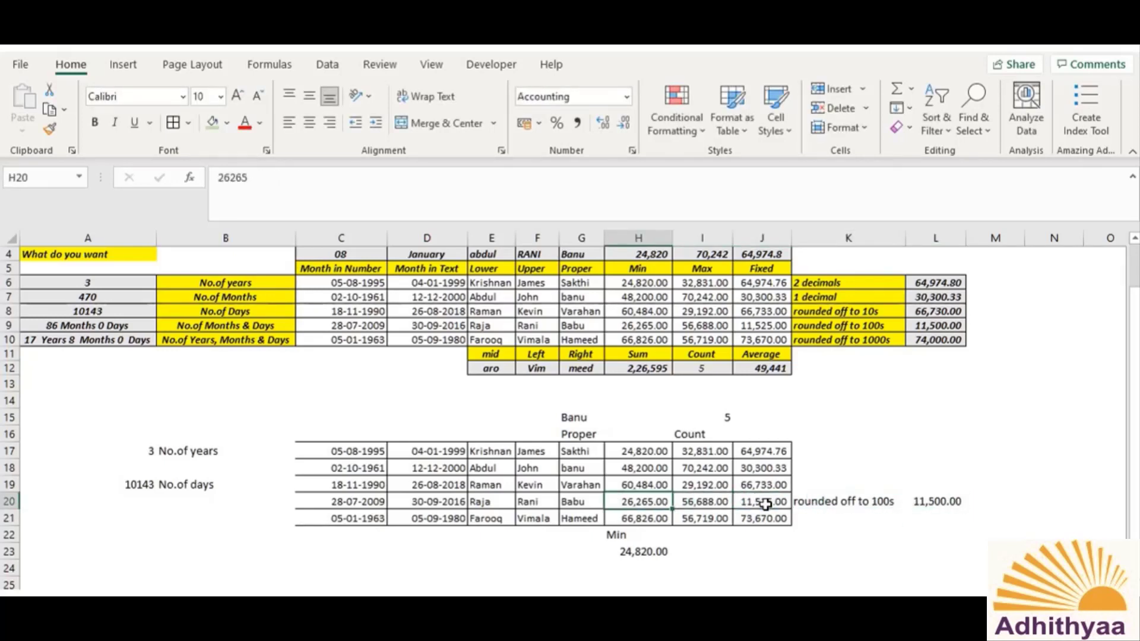
left_click(90, 449)
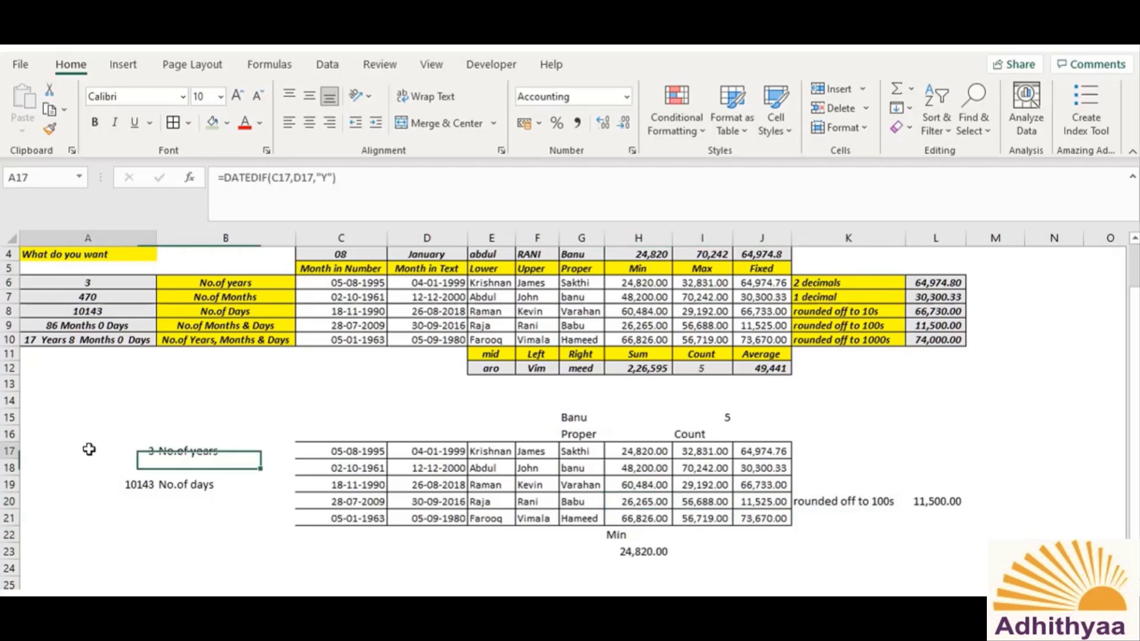
mouse_move(89, 449)
left_mouse_down()
mouse_move(87, 467)
mouse_move(90, 453)
left_mouse_up()
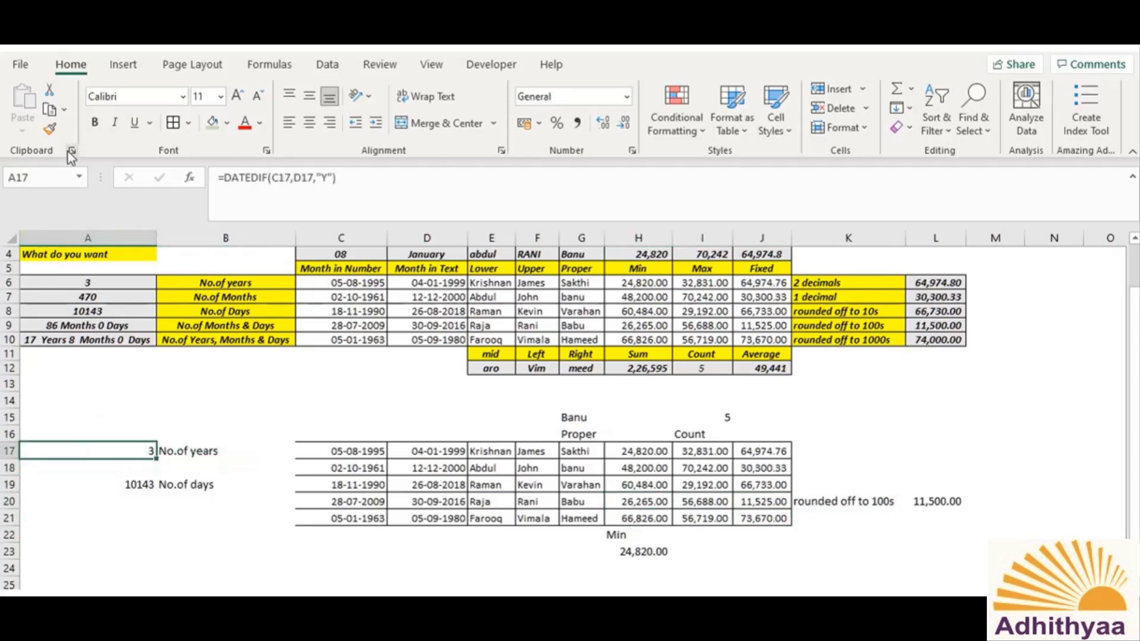
Fill the number-of-years result in A17 with light gold and copy its formatting to the number-of-days result in A19
left_click(227, 125)
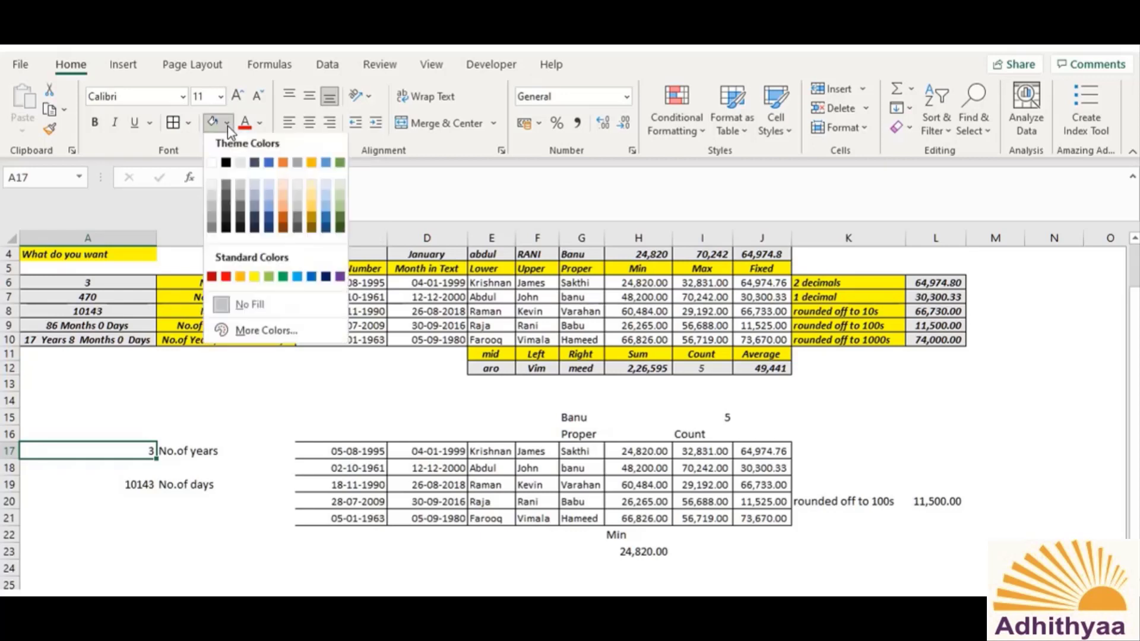
left_click(316, 211)
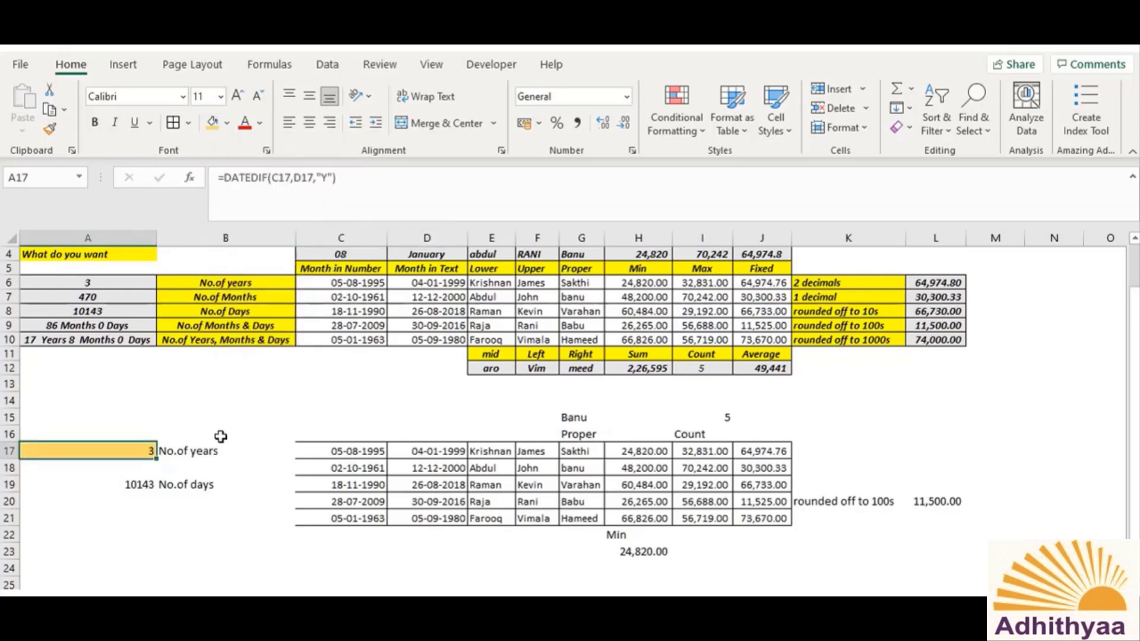
left_click(52, 134)
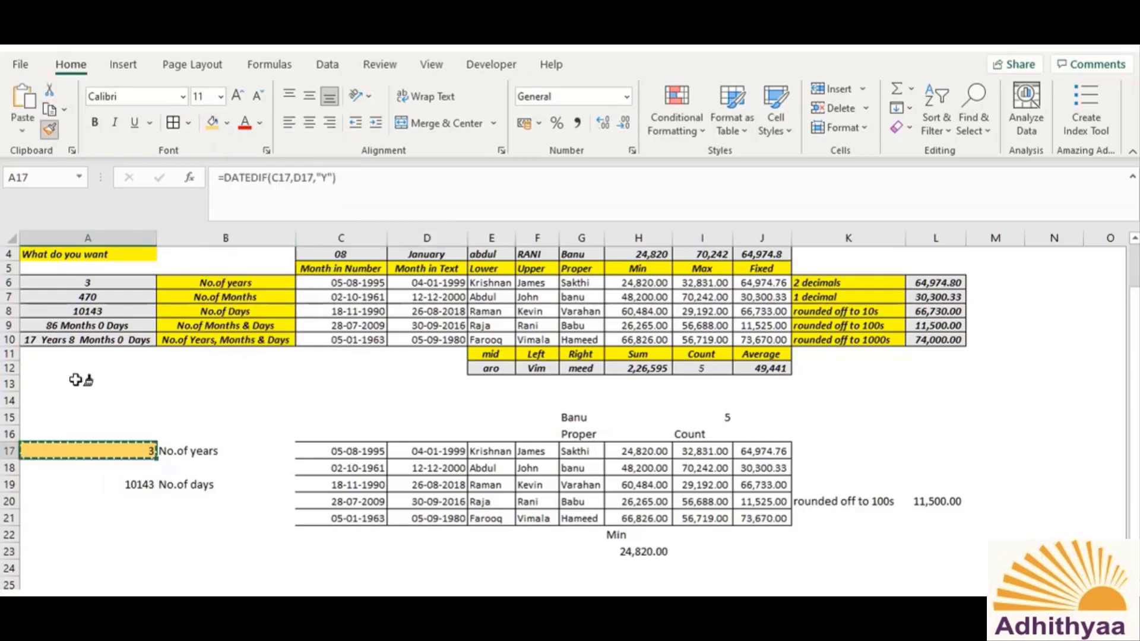
left_click(102, 484)
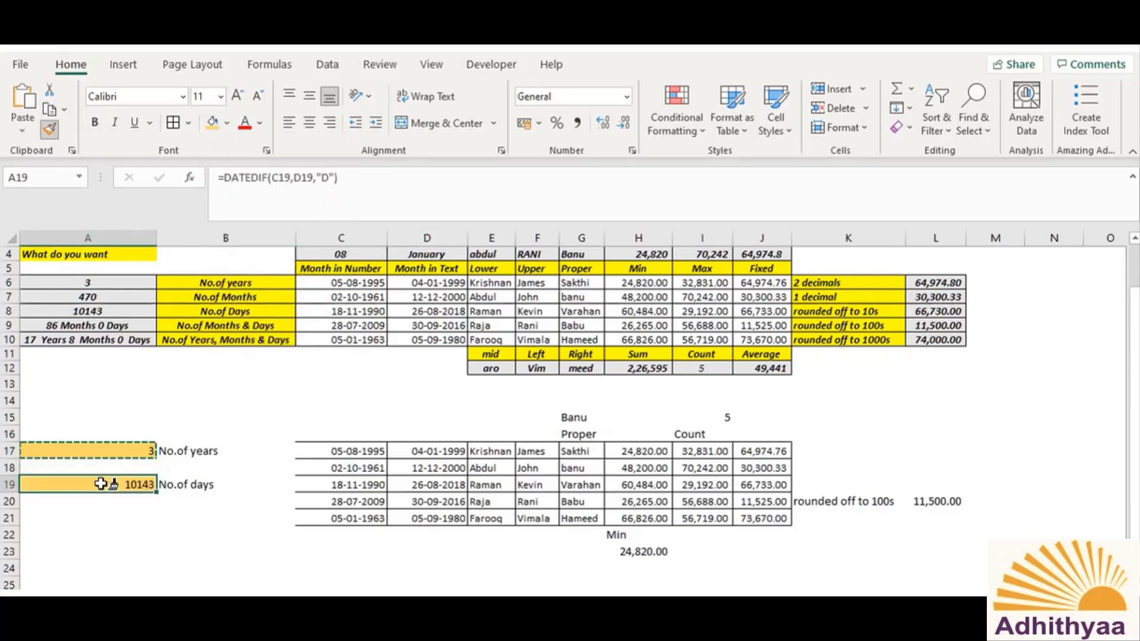
Copy the gold cell formatting to the PROPER result in G15 and the COUNT result in I15
left_click(52, 134)
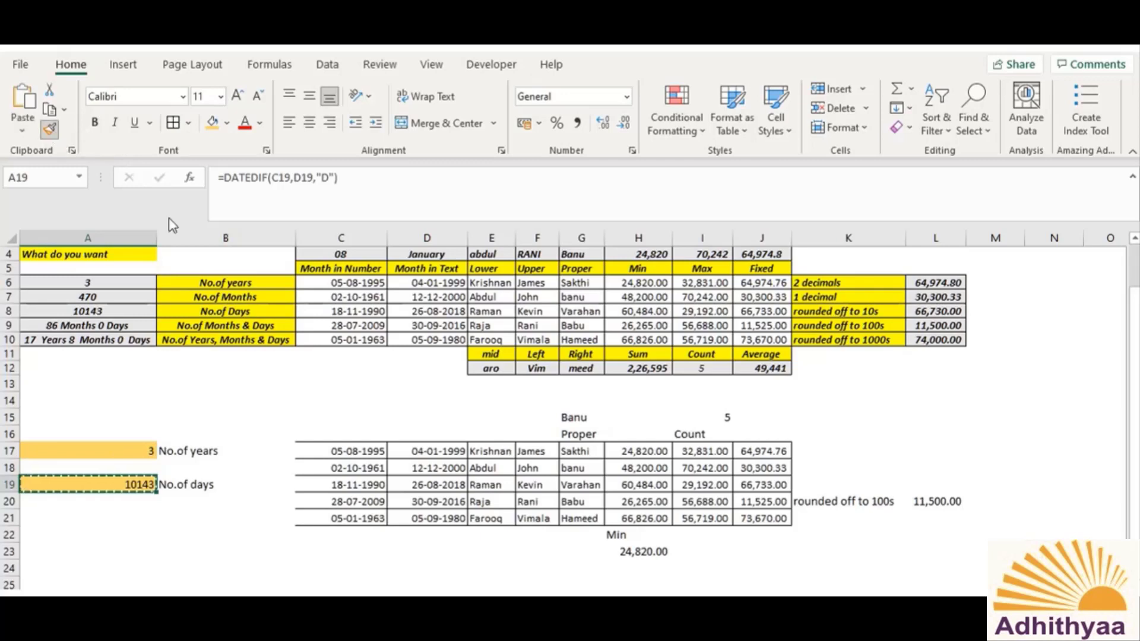
left_click(573, 419)
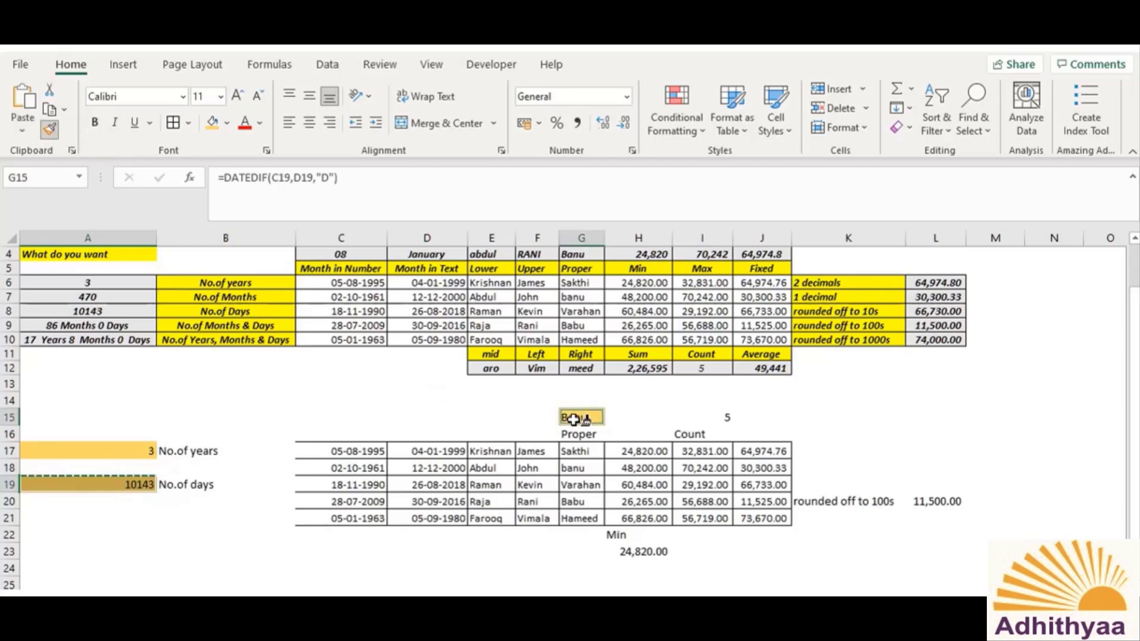
left_click(718, 418)
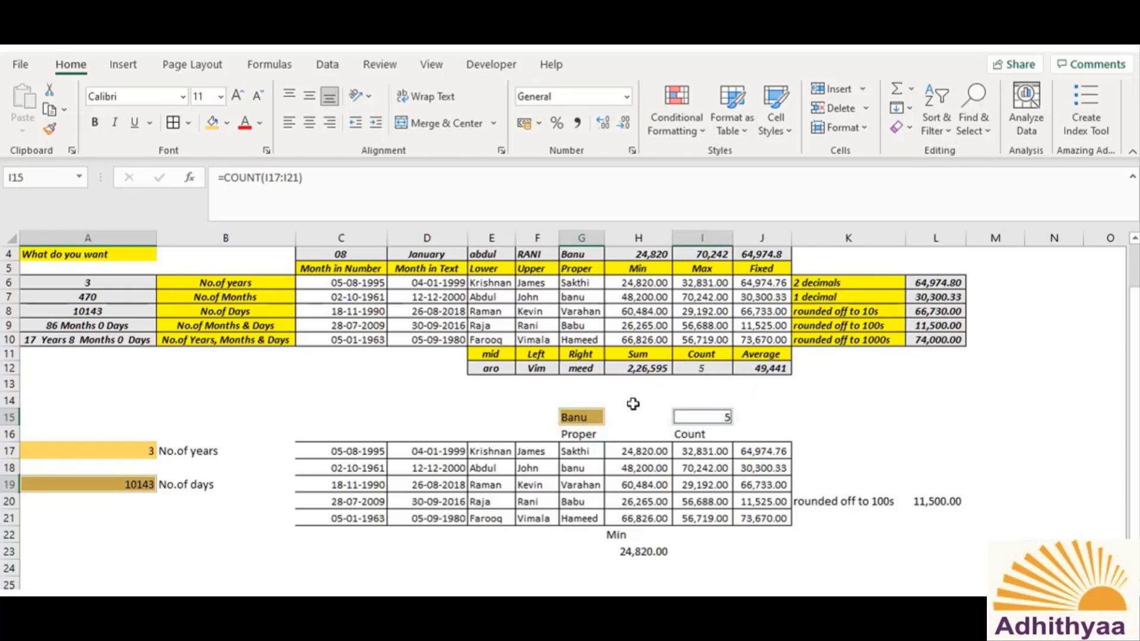
left_click(272, 418)
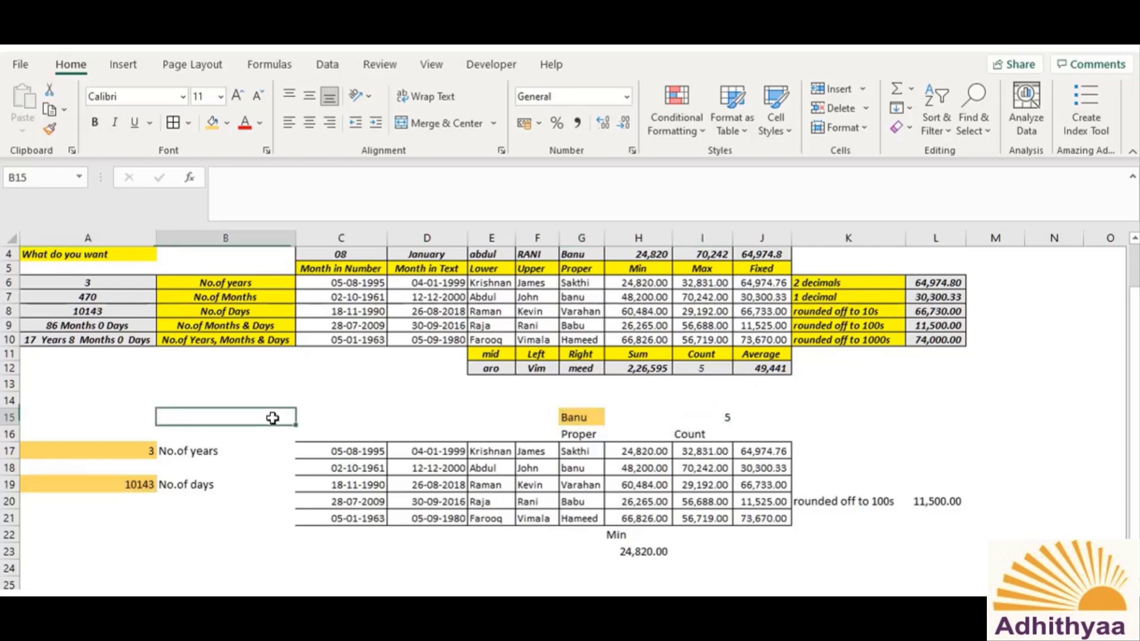
left_click(103, 450)
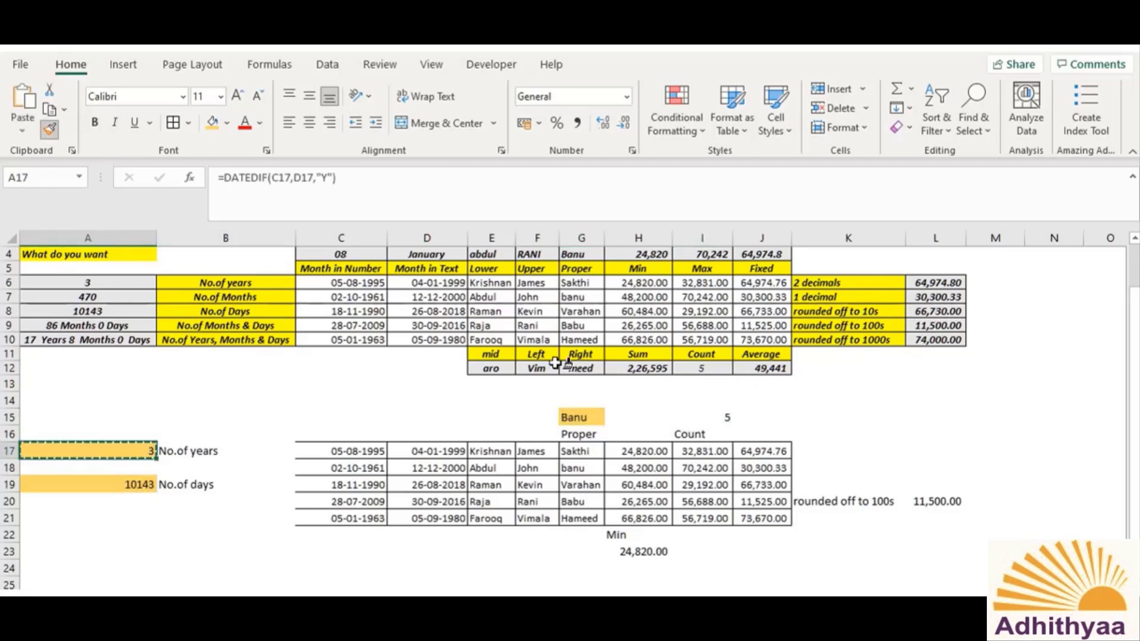
left_click(729, 419)
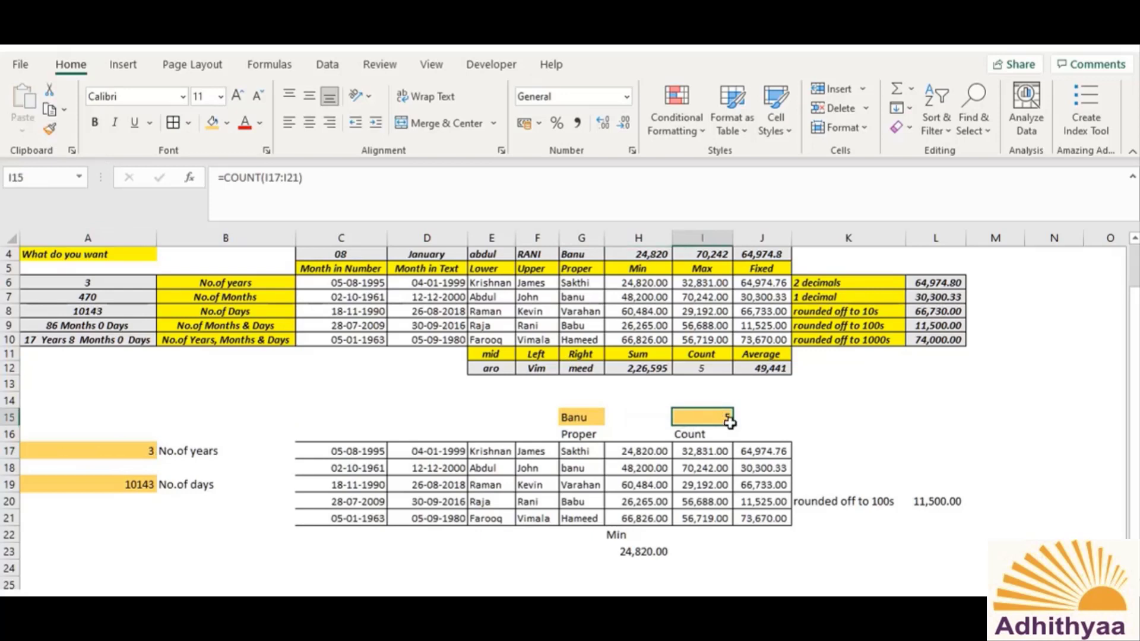
Copy the gold formatting from I15 to the minimum result in H23 and the rounded amount in L20
left_click(50, 128)
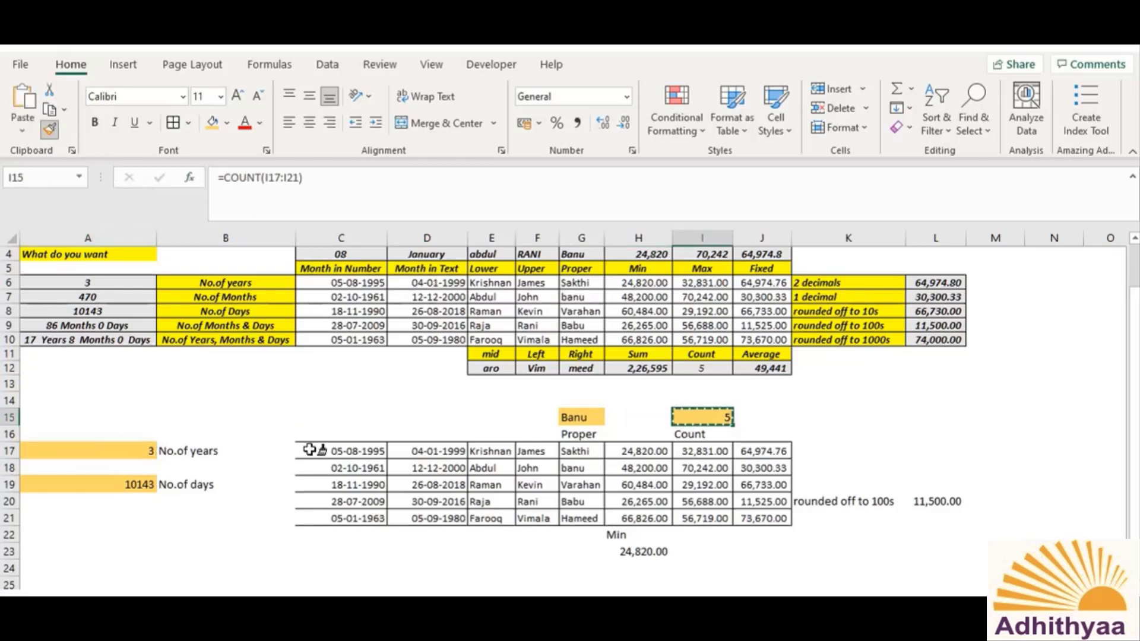
left_click(642, 554)
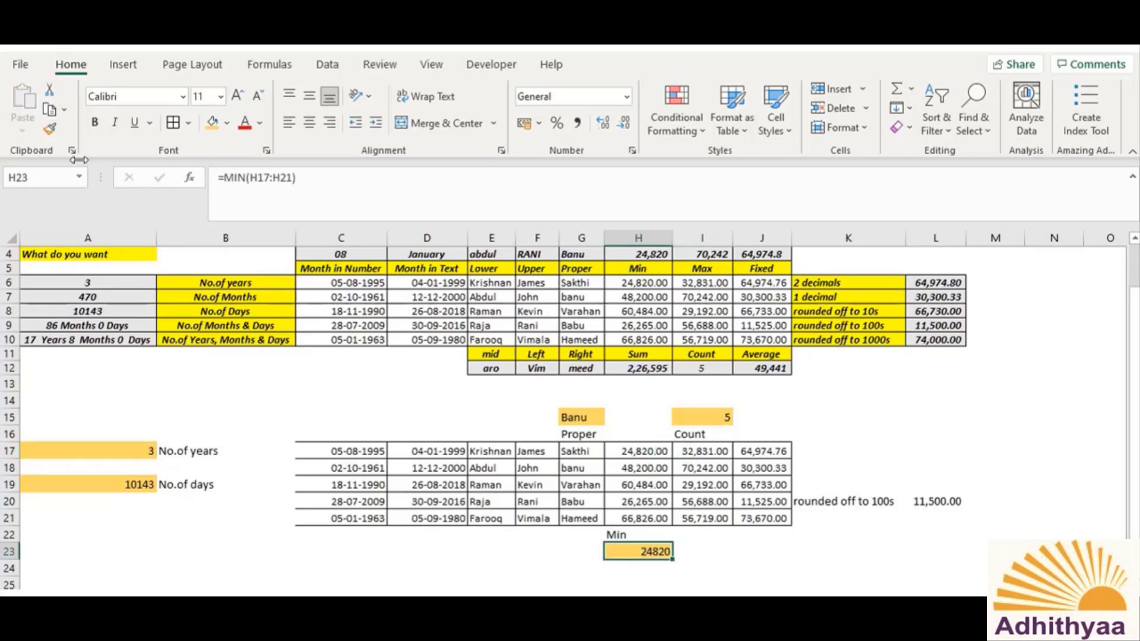
left_click(49, 128)
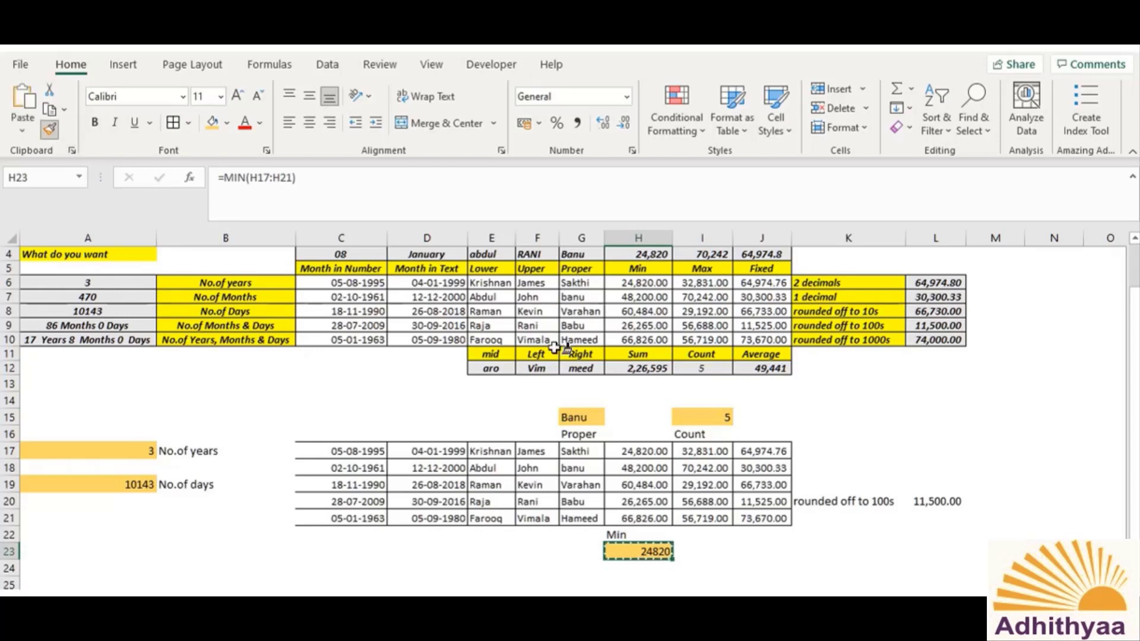
left_click(944, 502)
left_click(926, 557)
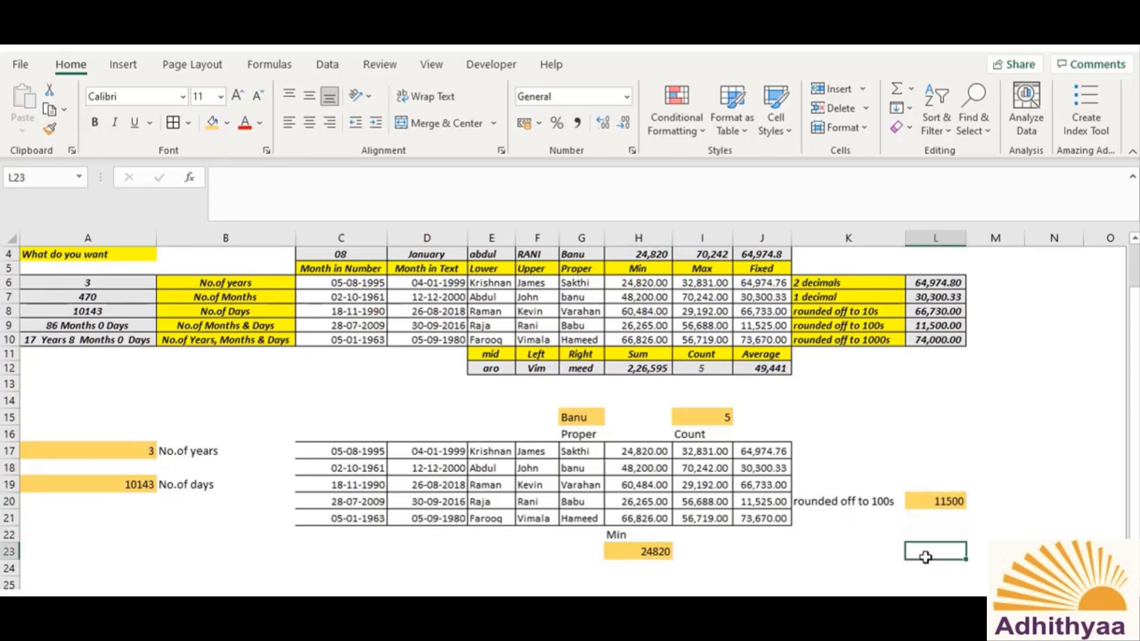
Apply the Number format to the minimum result in H23 and the rounded amount in L20
left_click(649, 553)
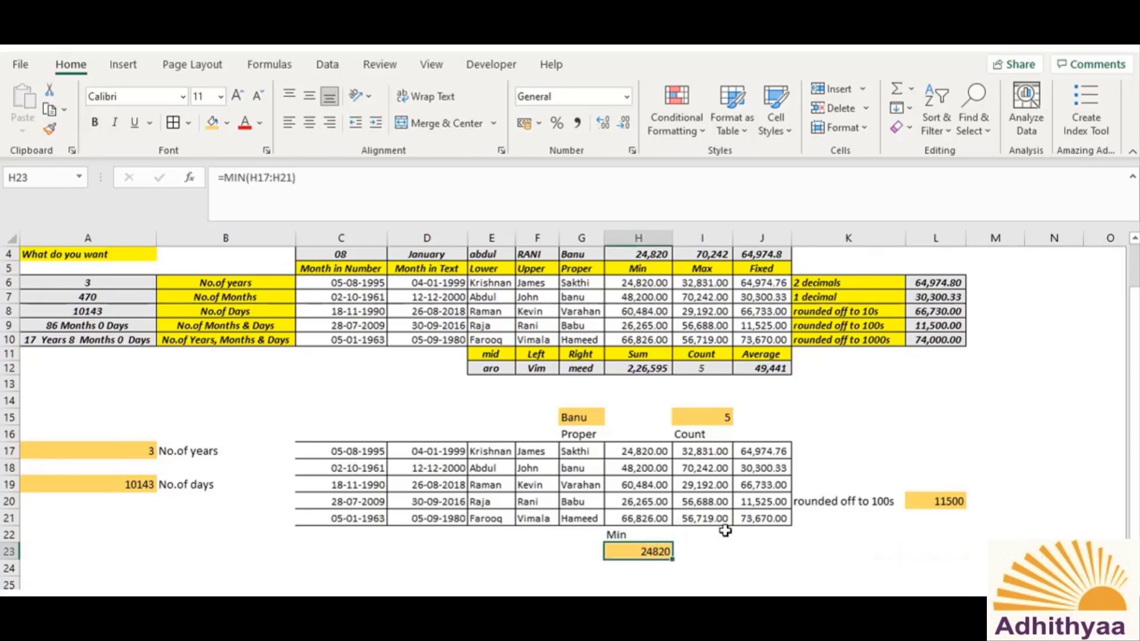
left_click(626, 96)
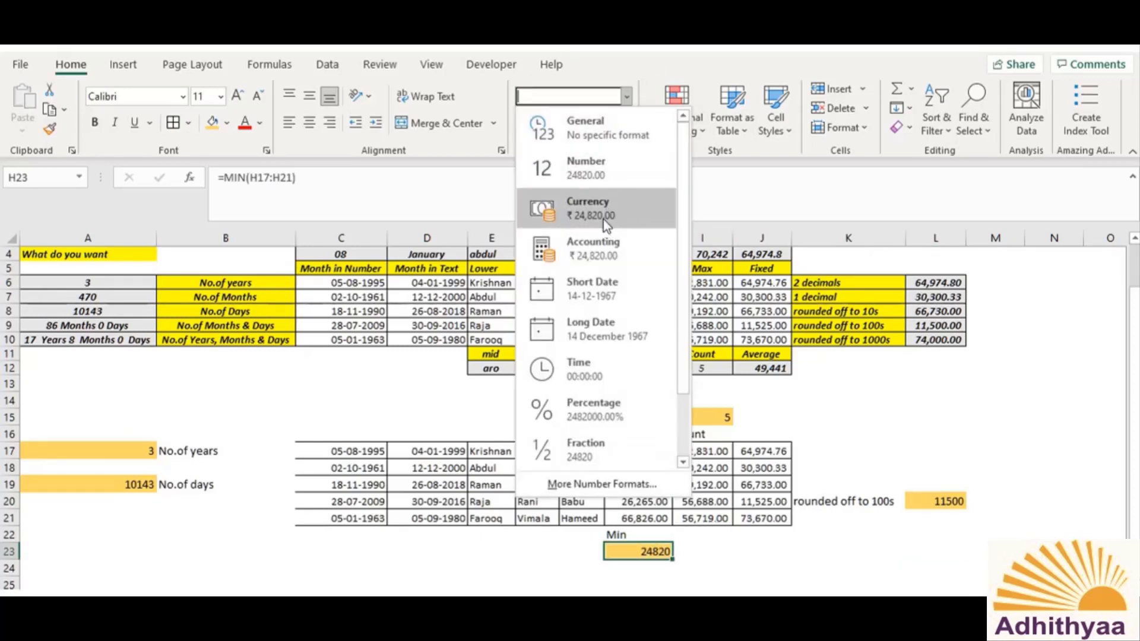
left_click(611, 178)
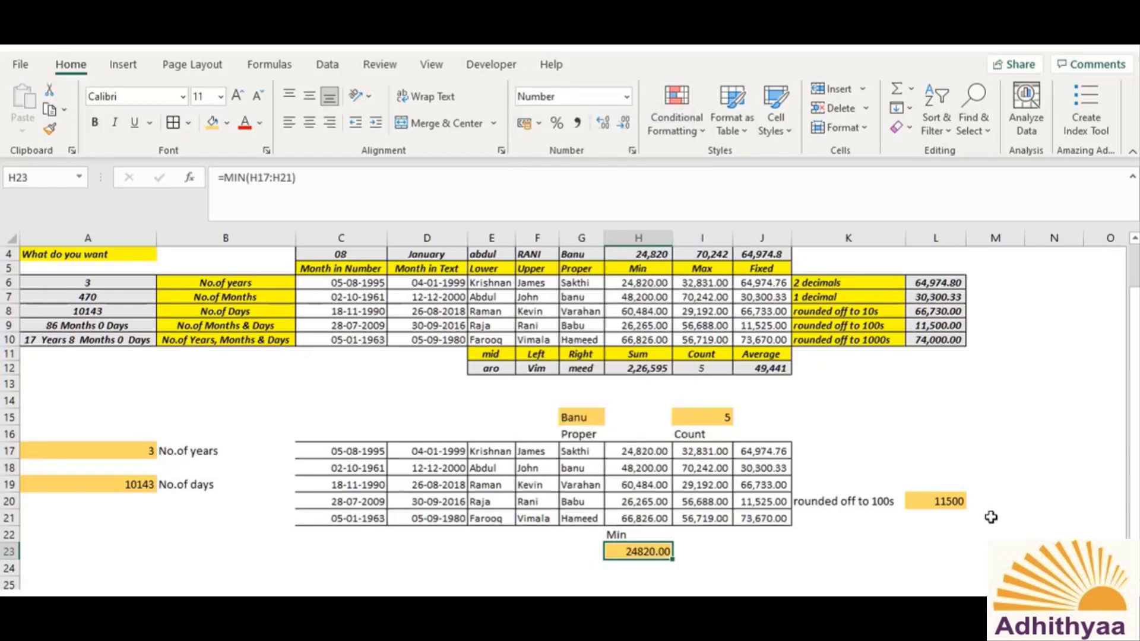
left_click(950, 503)
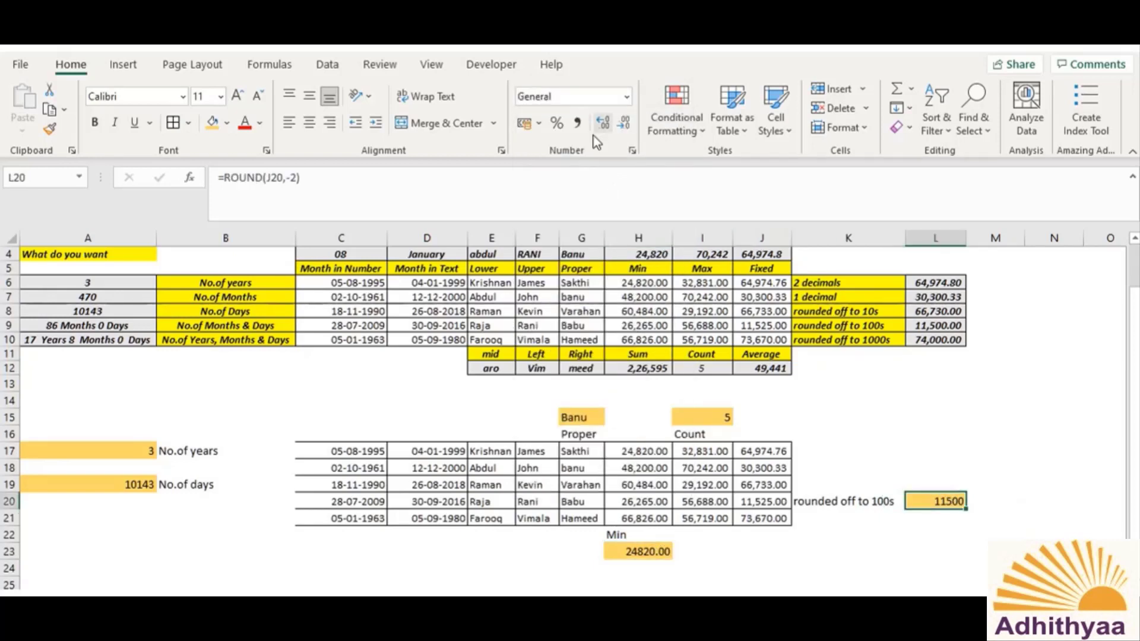
left_click(627, 97)
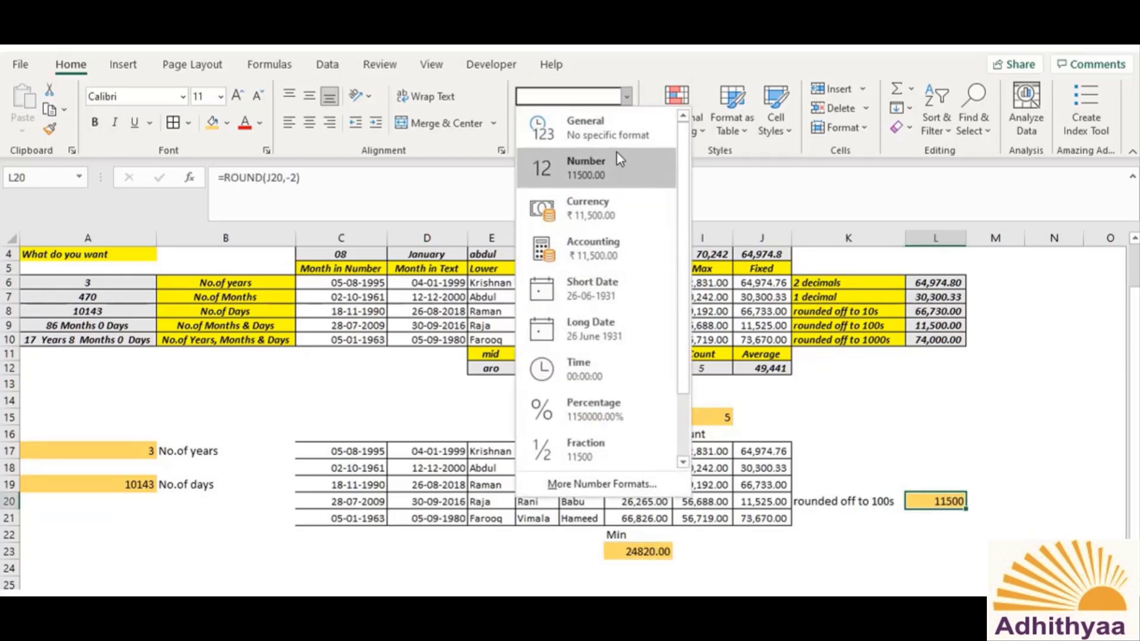
left_click(615, 169)
key("Down")
key("Down")
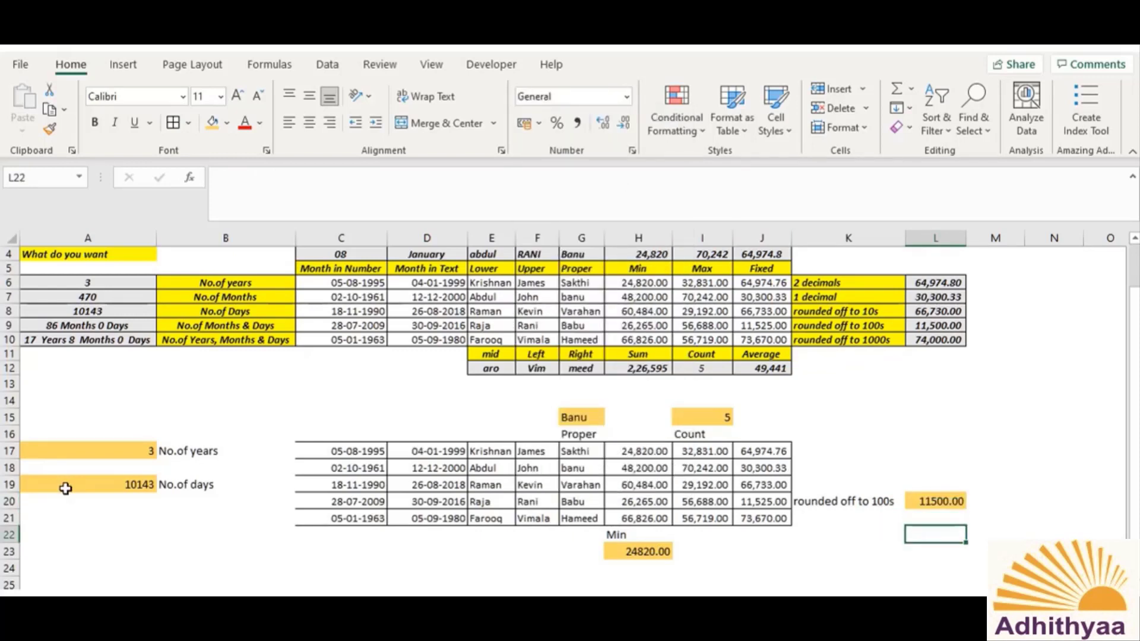
Add cell borders to the No.of years and No.of days entries in rows 17 and 19 and the dates in C17:C21
left_click_drag(73, 452, 310, 449)
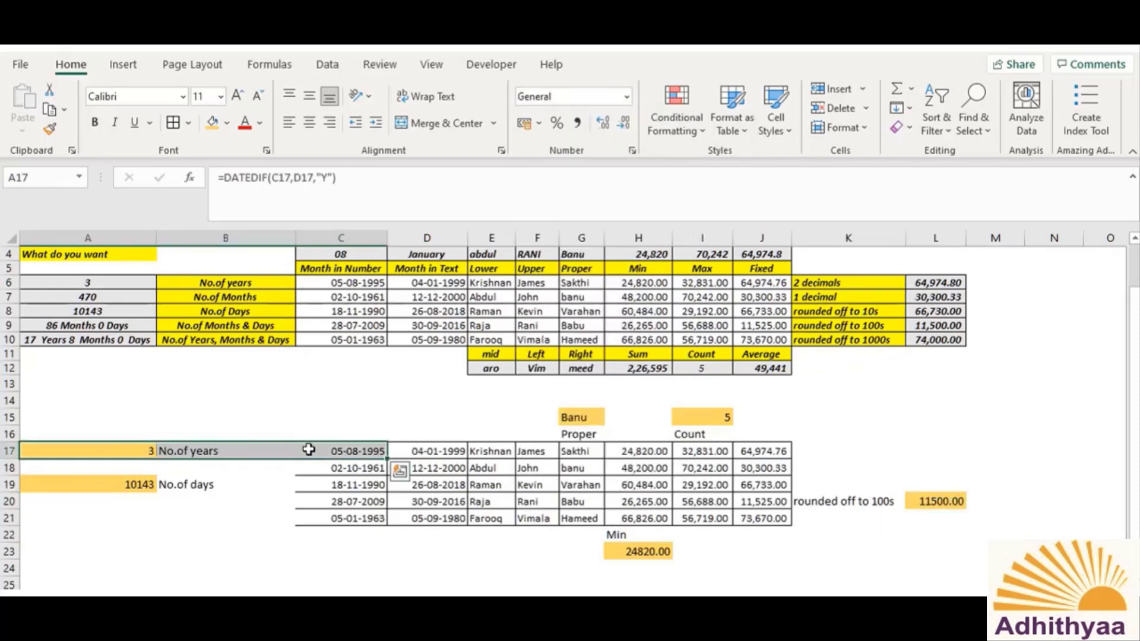
left_click(173, 123)
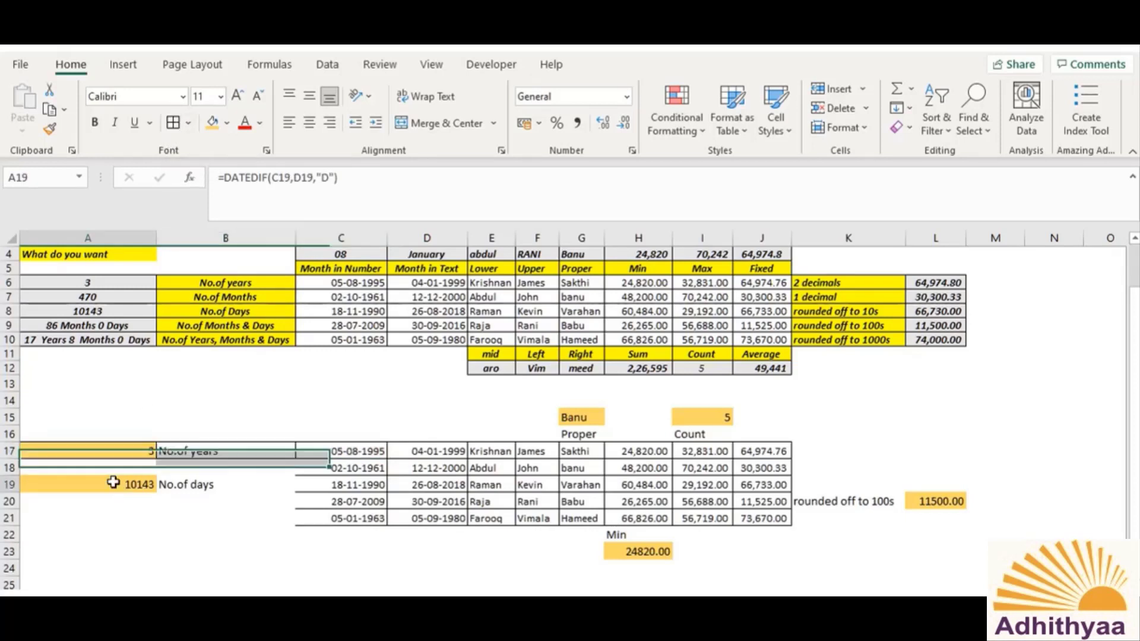
left_click_drag(110, 483, 362, 519)
left_click(173, 122)
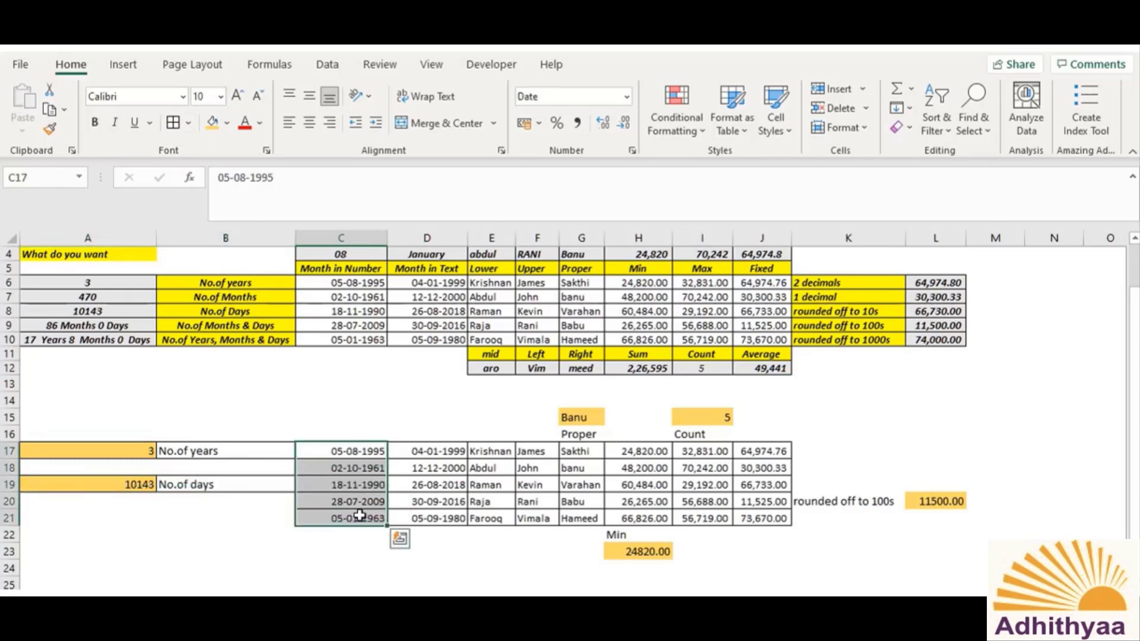
left_click(173, 126)
Add borders around the Proper cells G15:G16 and the Count cells I15:I16
left_click_drag(582, 418, 585, 432)
left_click(175, 123)
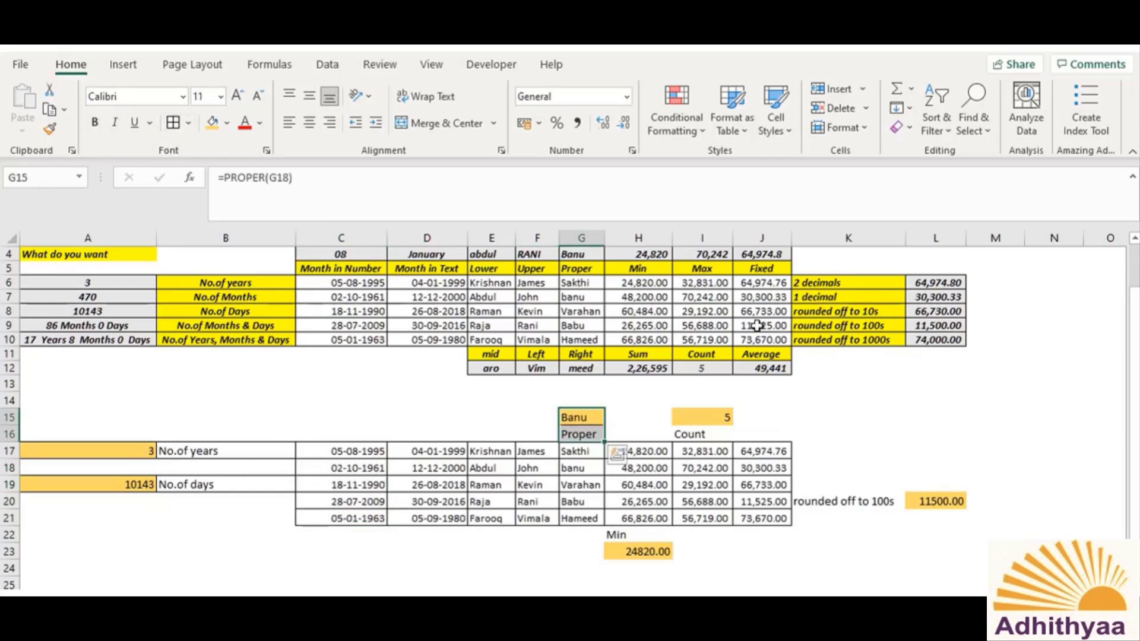
left_click_drag(721, 418, 720, 434)
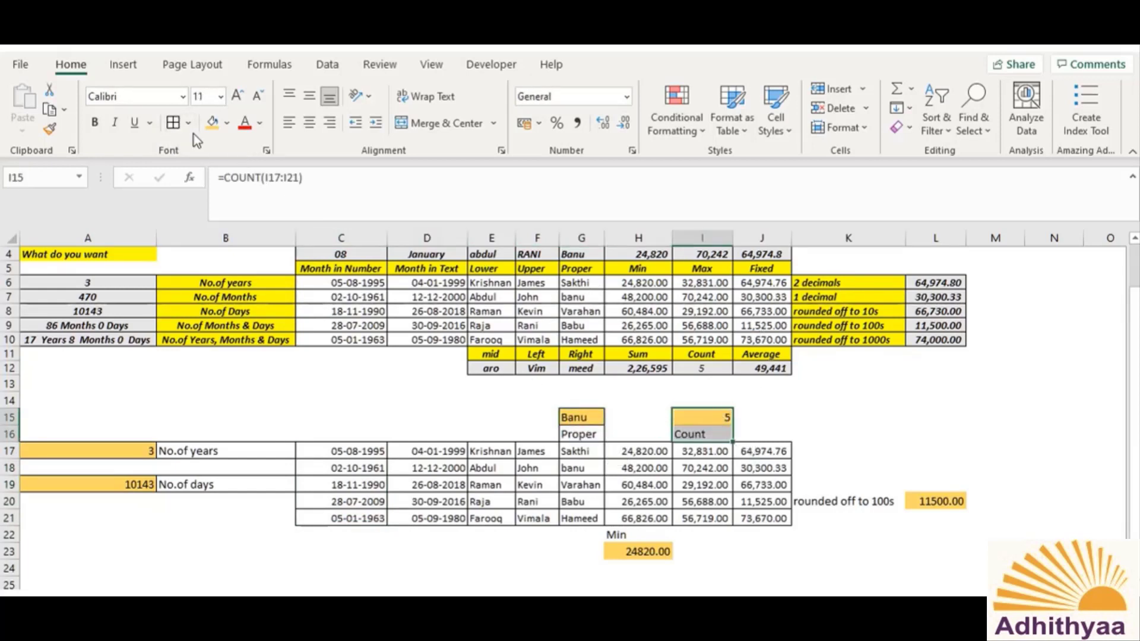
left_click(172, 127)
Add borders to the rounding label and result in K20:L20 and the Min cells H22:H23
left_click(822, 500)
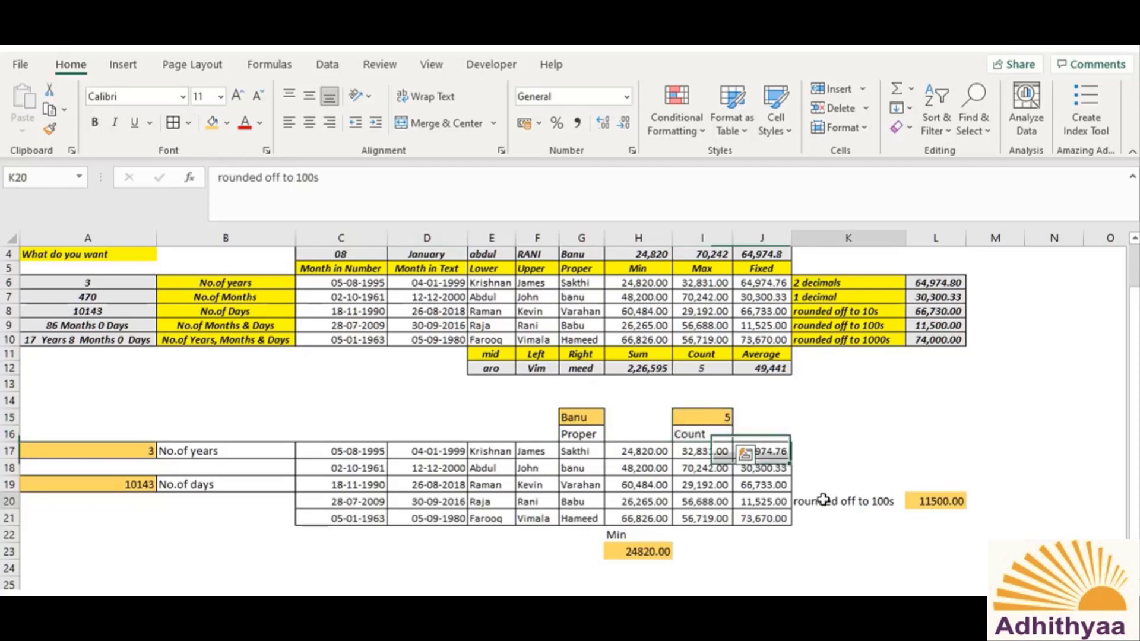
left_click_drag(902, 494, 941, 502)
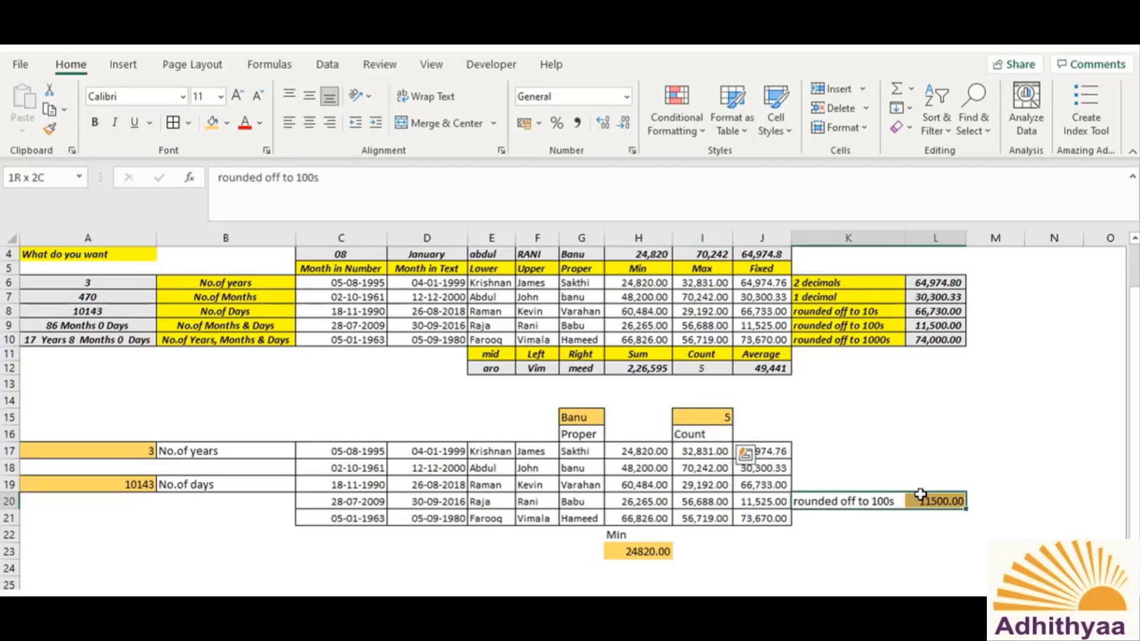
left_click(174, 125)
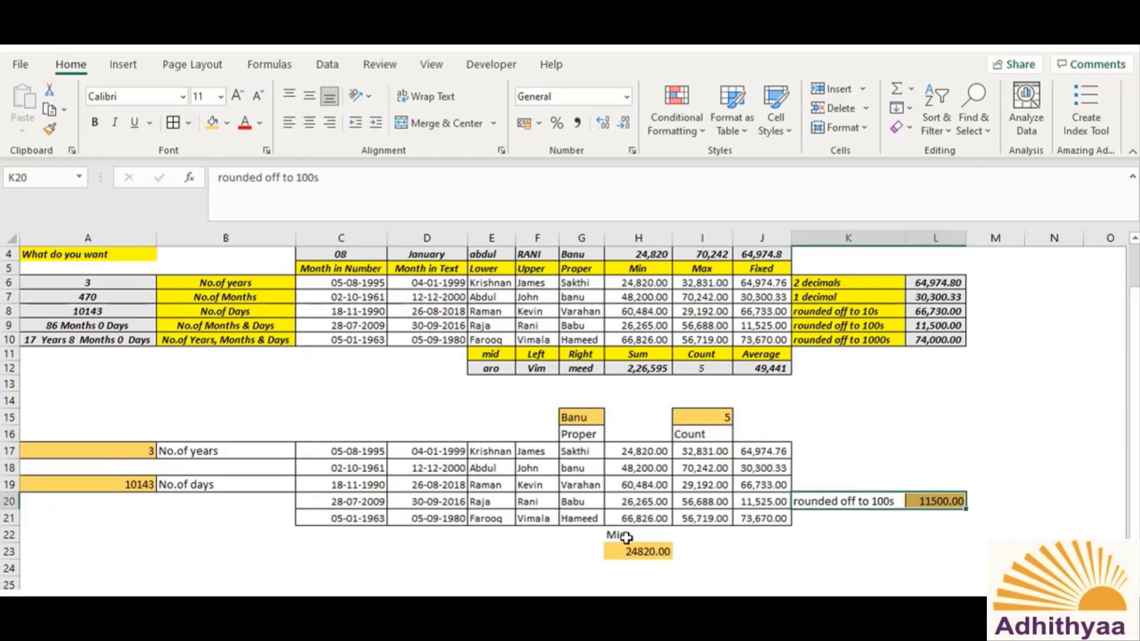
left_click_drag(617, 536, 628, 554)
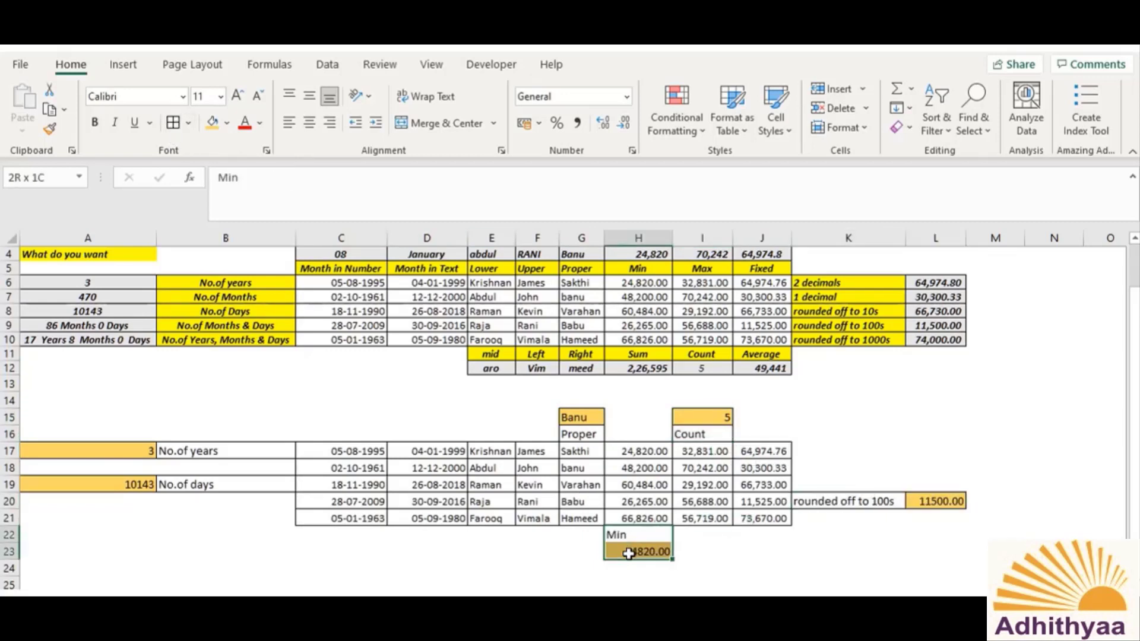
left_click(176, 124)
left_click(856, 425)
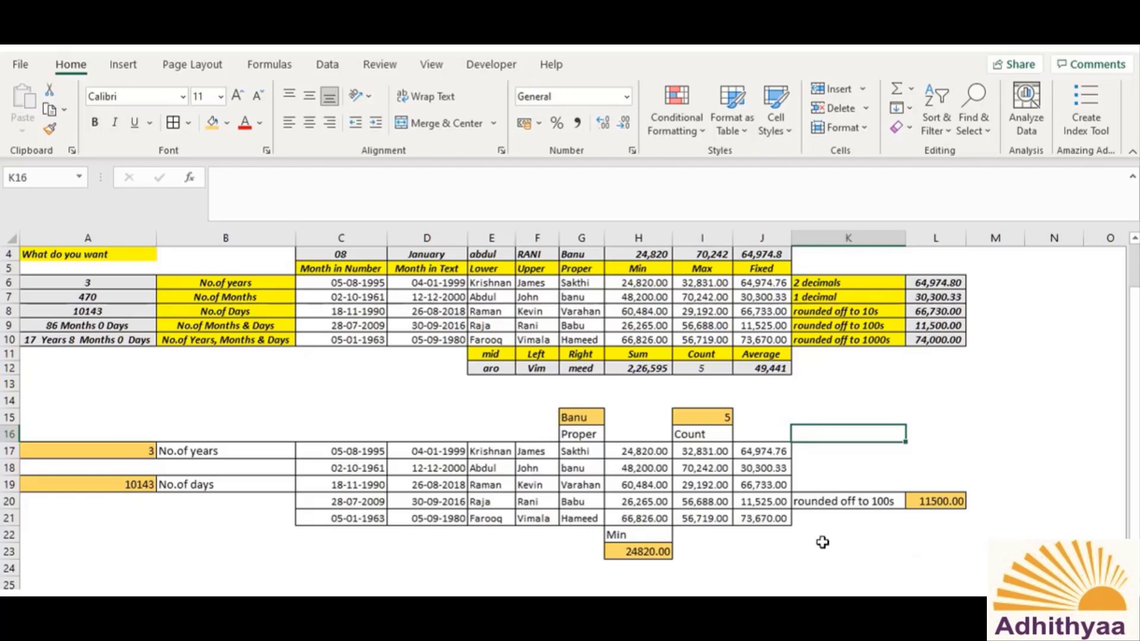
Review the whole formula sheet, checking the retirement date formula in D2, the Small formula in I2 and the rounding formula in L8
left_click(723, 549)
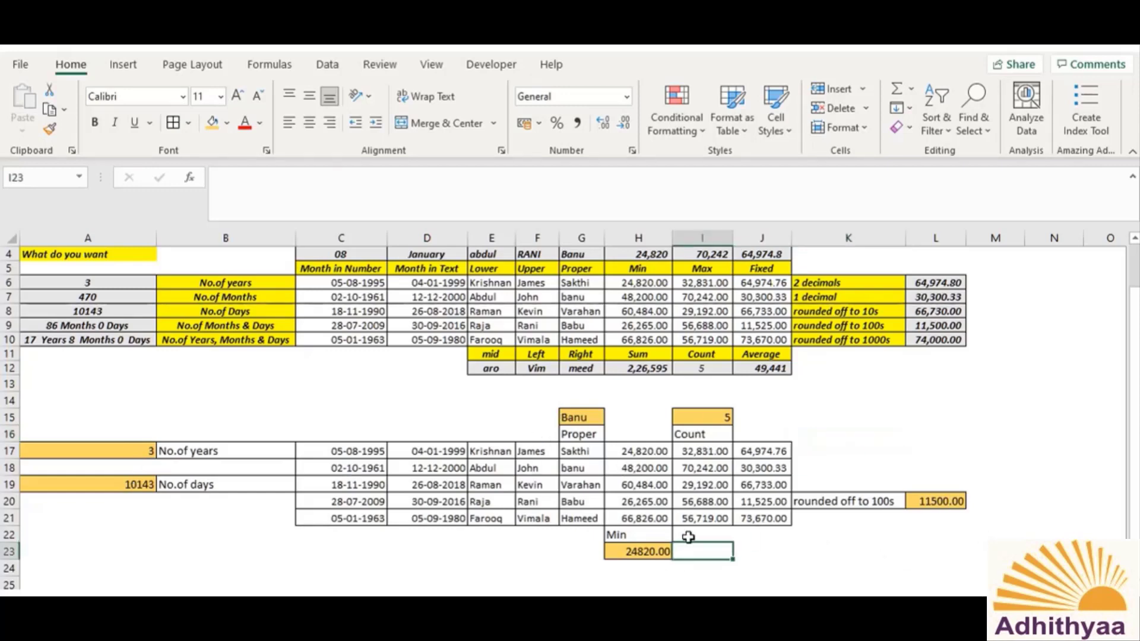
scroll(178, 484, "up", 1)
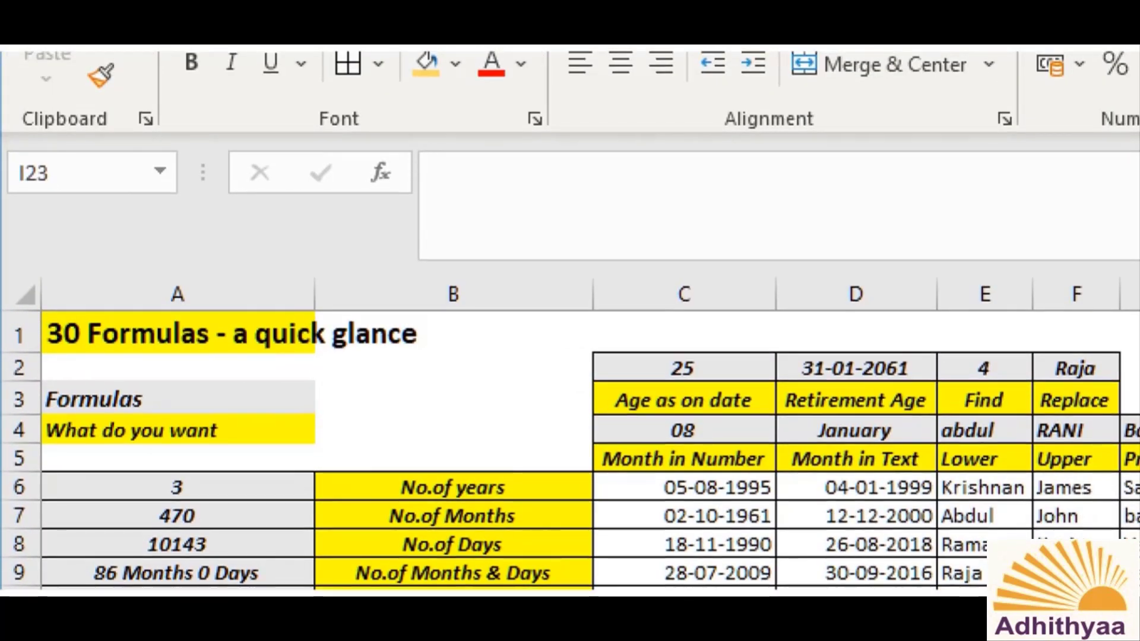
scroll(297, 386, "down", 2)
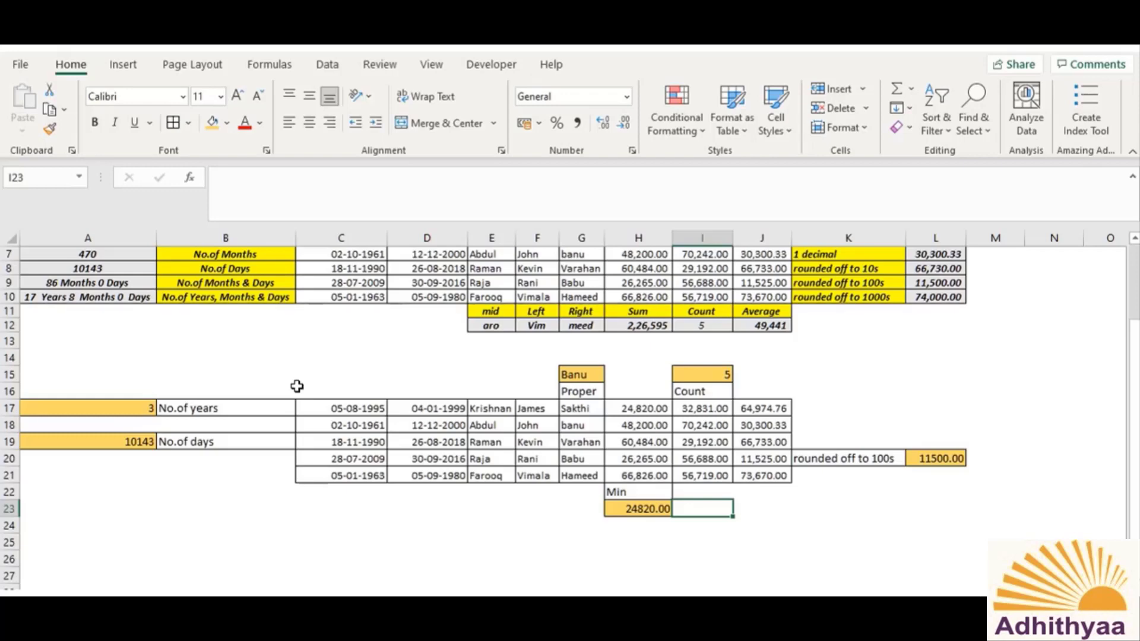
scroll(297, 387, "up", 2)
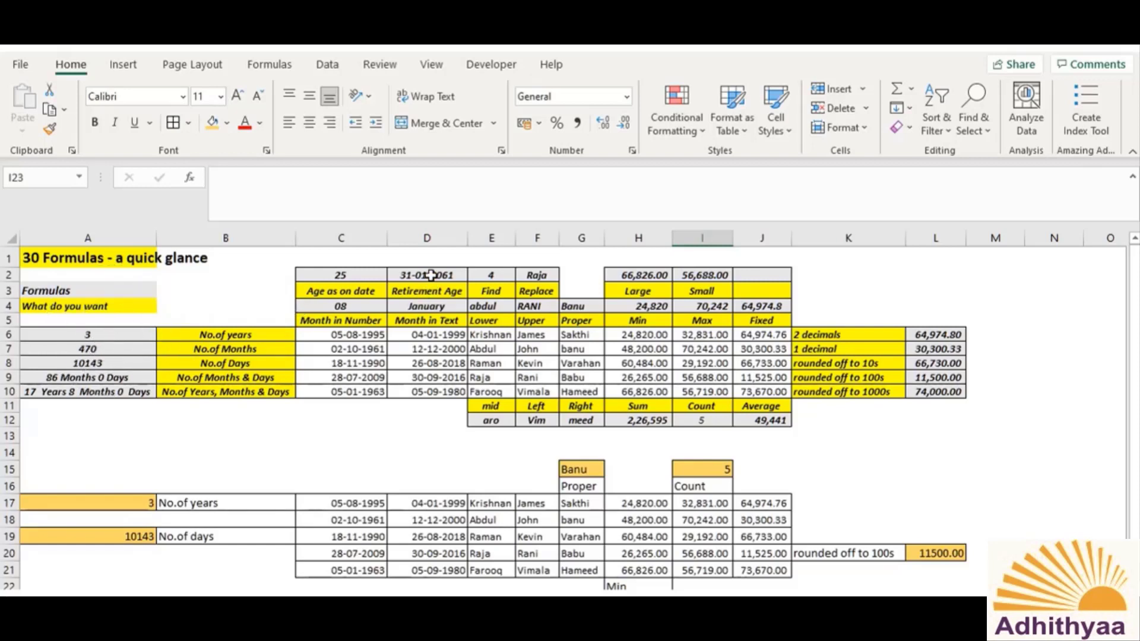
left_click(431, 275)
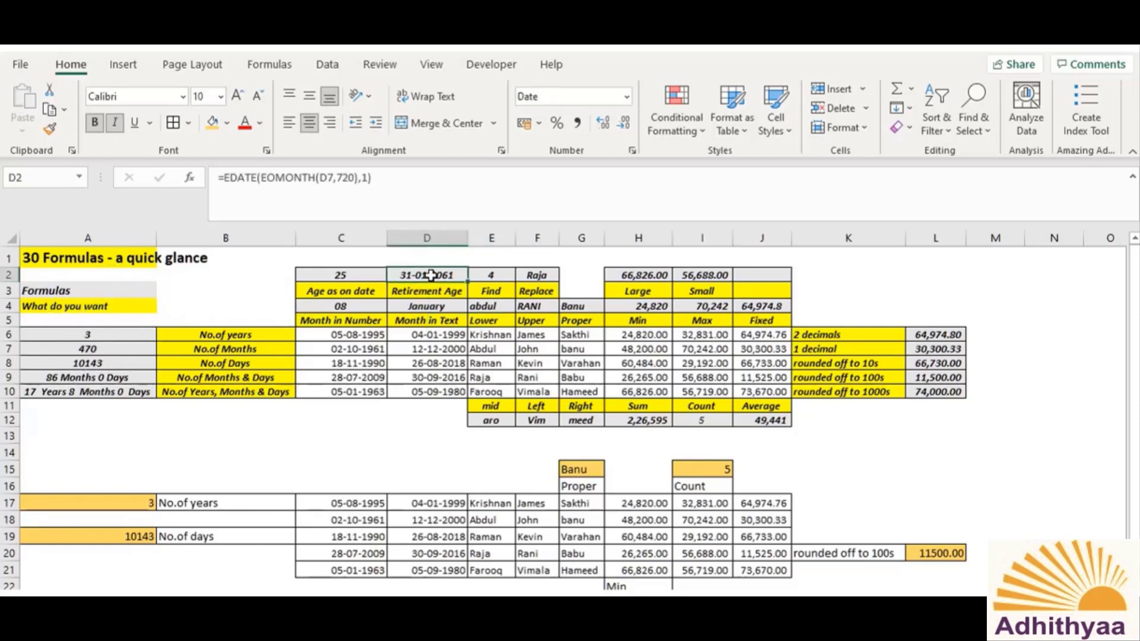
left_click(693, 276)
left_click(929, 362)
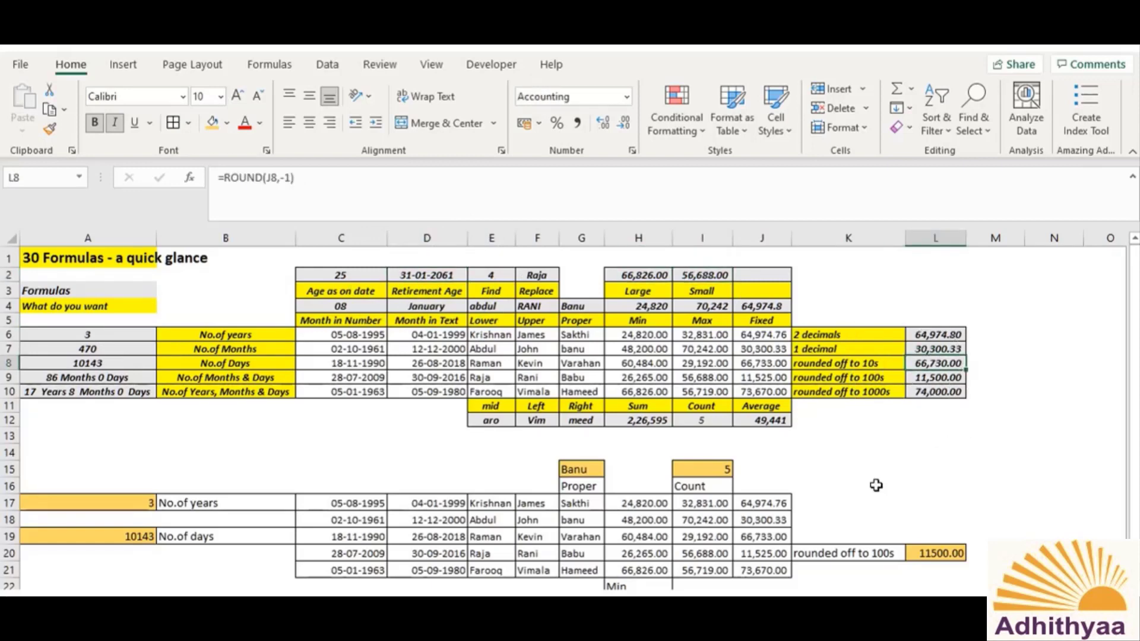
scroll(876, 485, "down", 2)
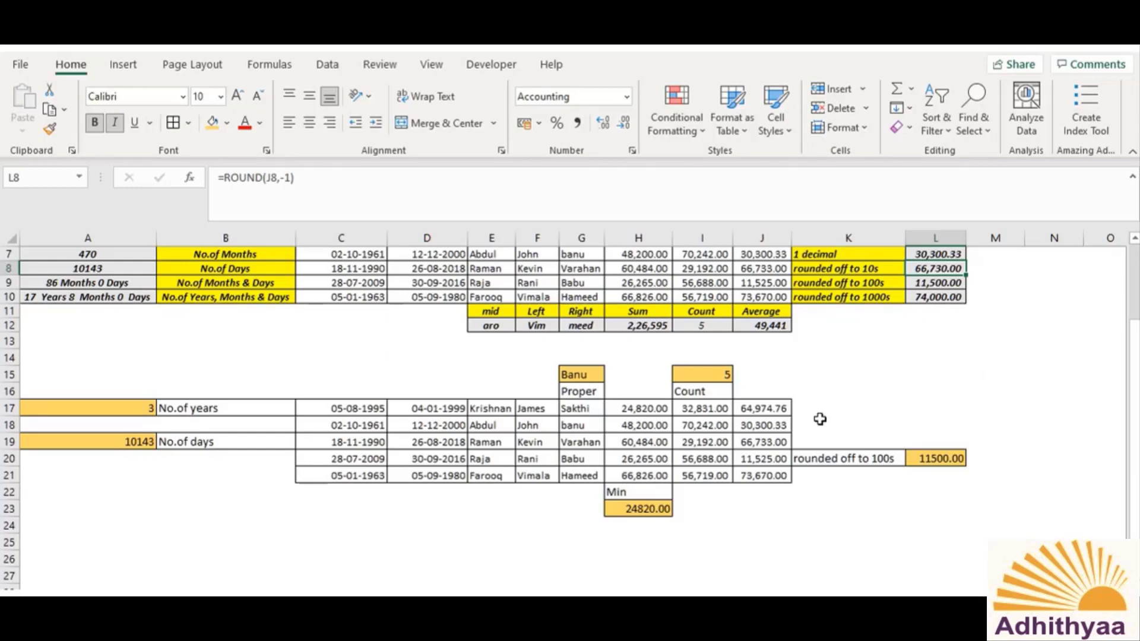
scroll(820, 419, "up", 2)
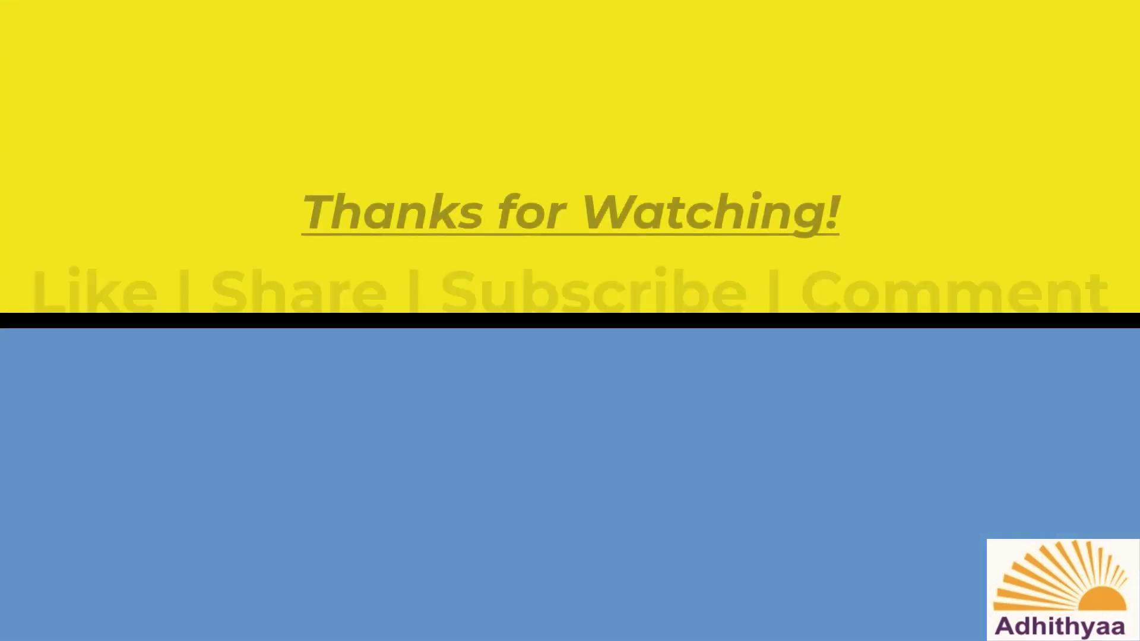